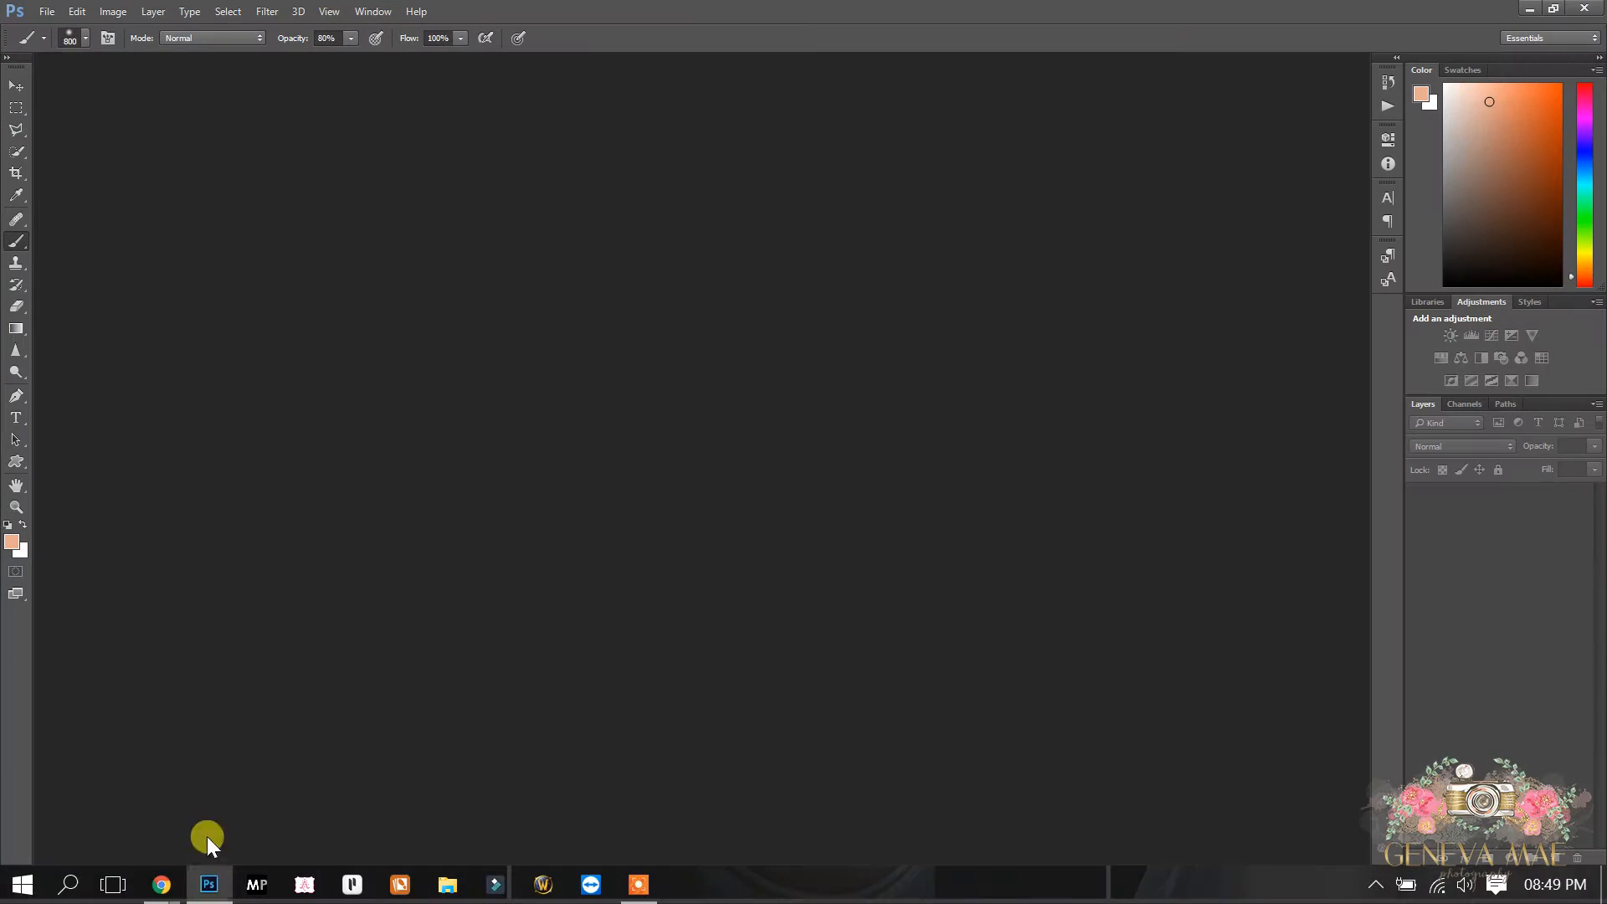
- Open the photo print- from the Image subfolder of Video Edit in Pictures
click(42, 12)
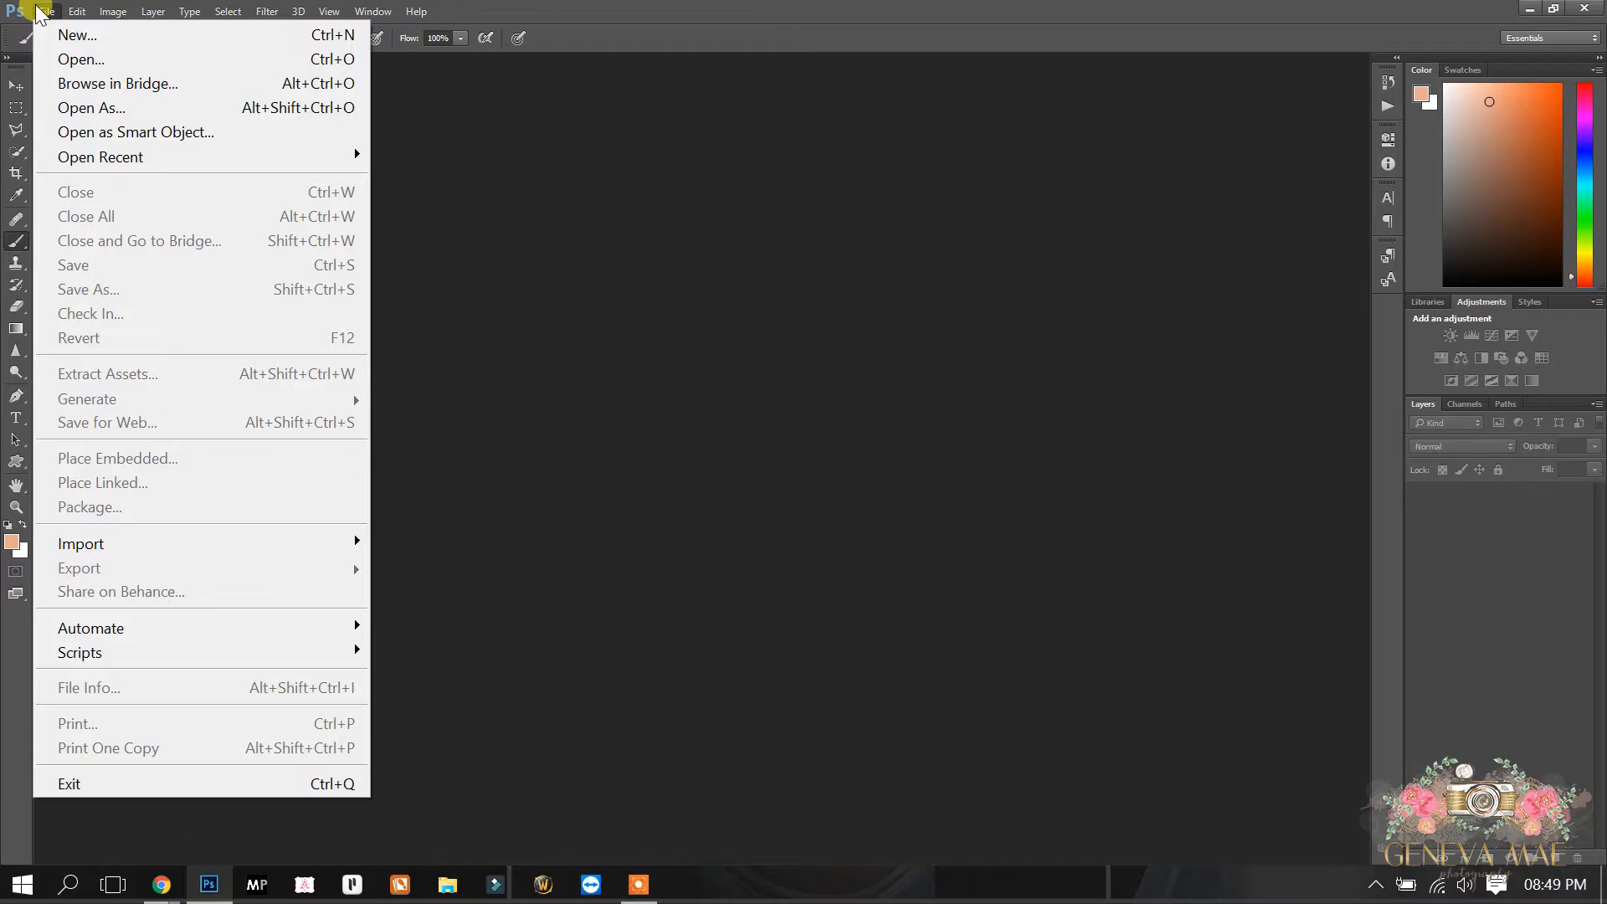
click(57, 58)
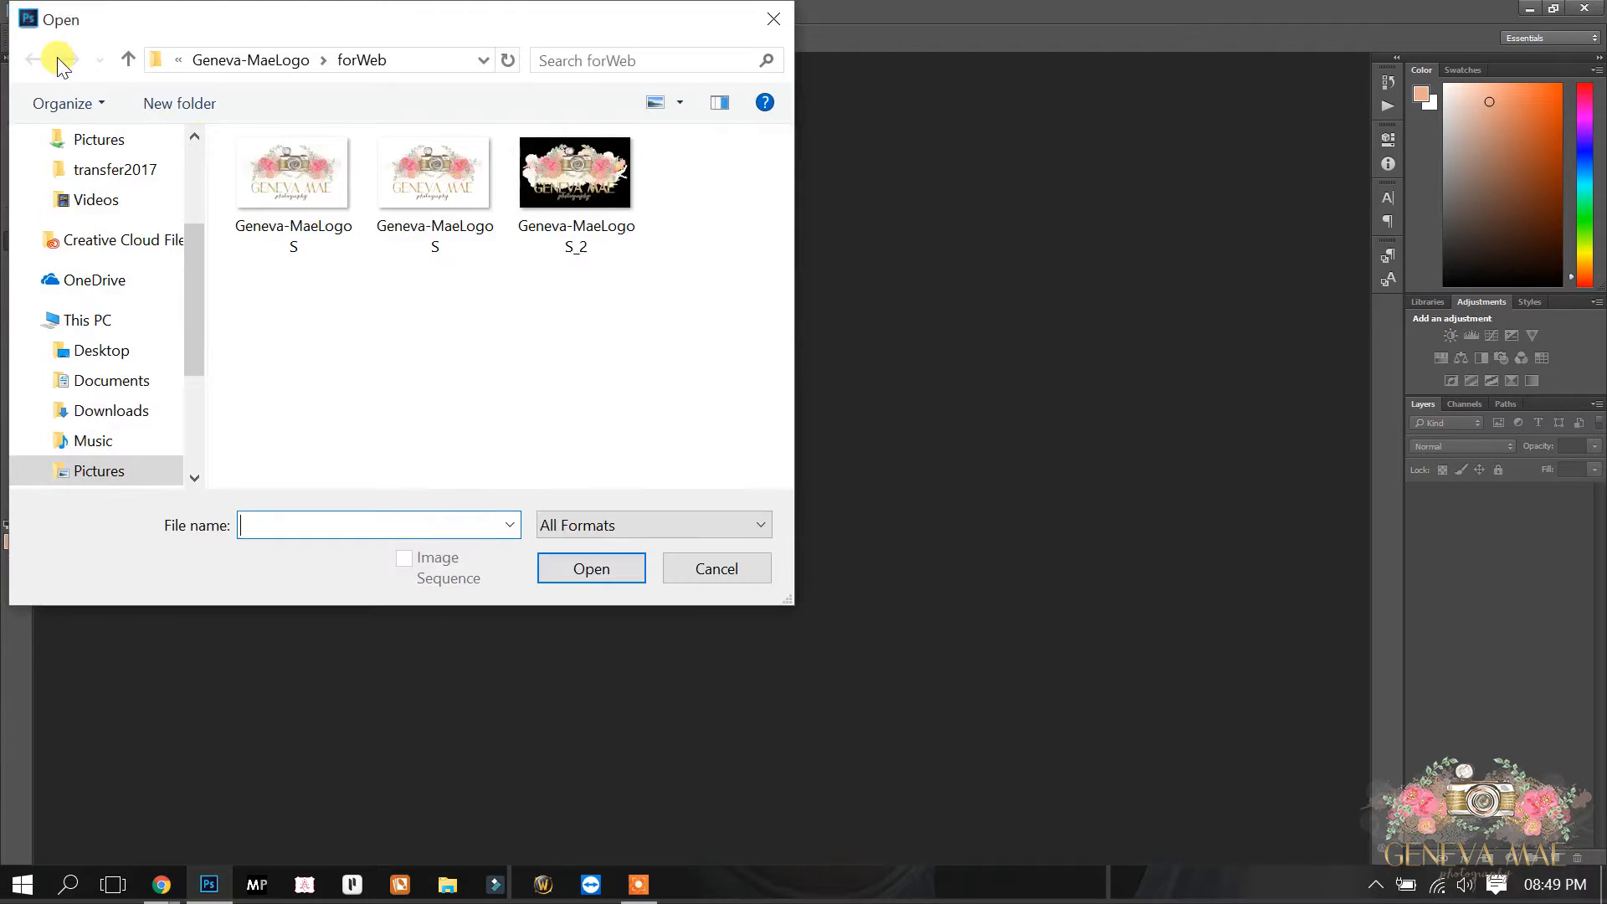
click(240, 63)
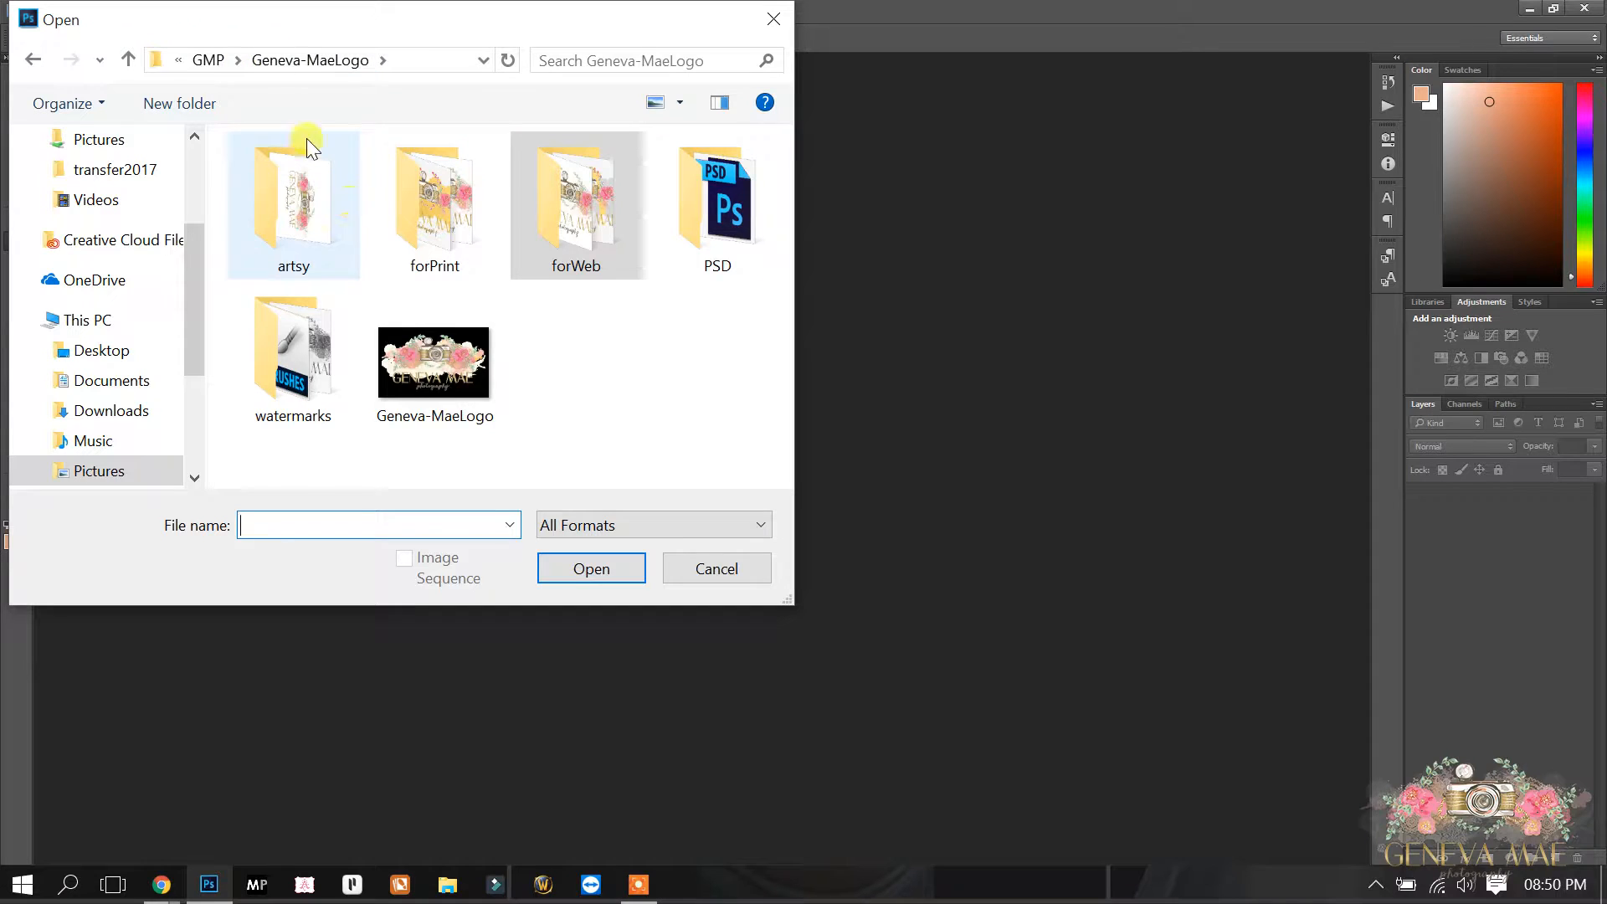
click(209, 60)
click(286, 59)
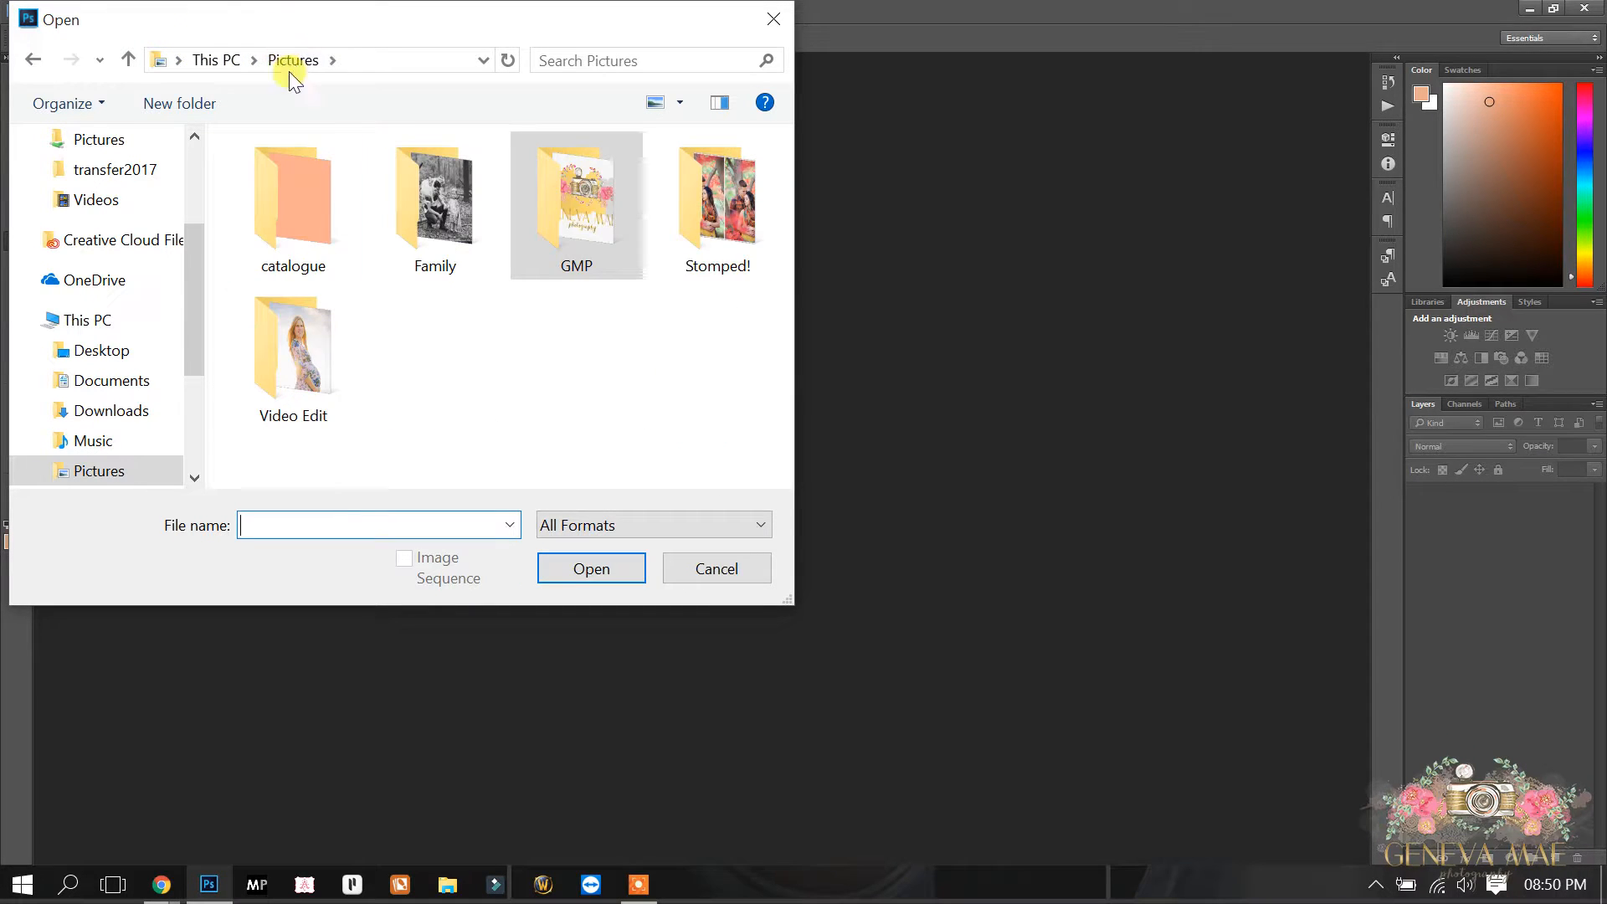
double_click(293, 301)
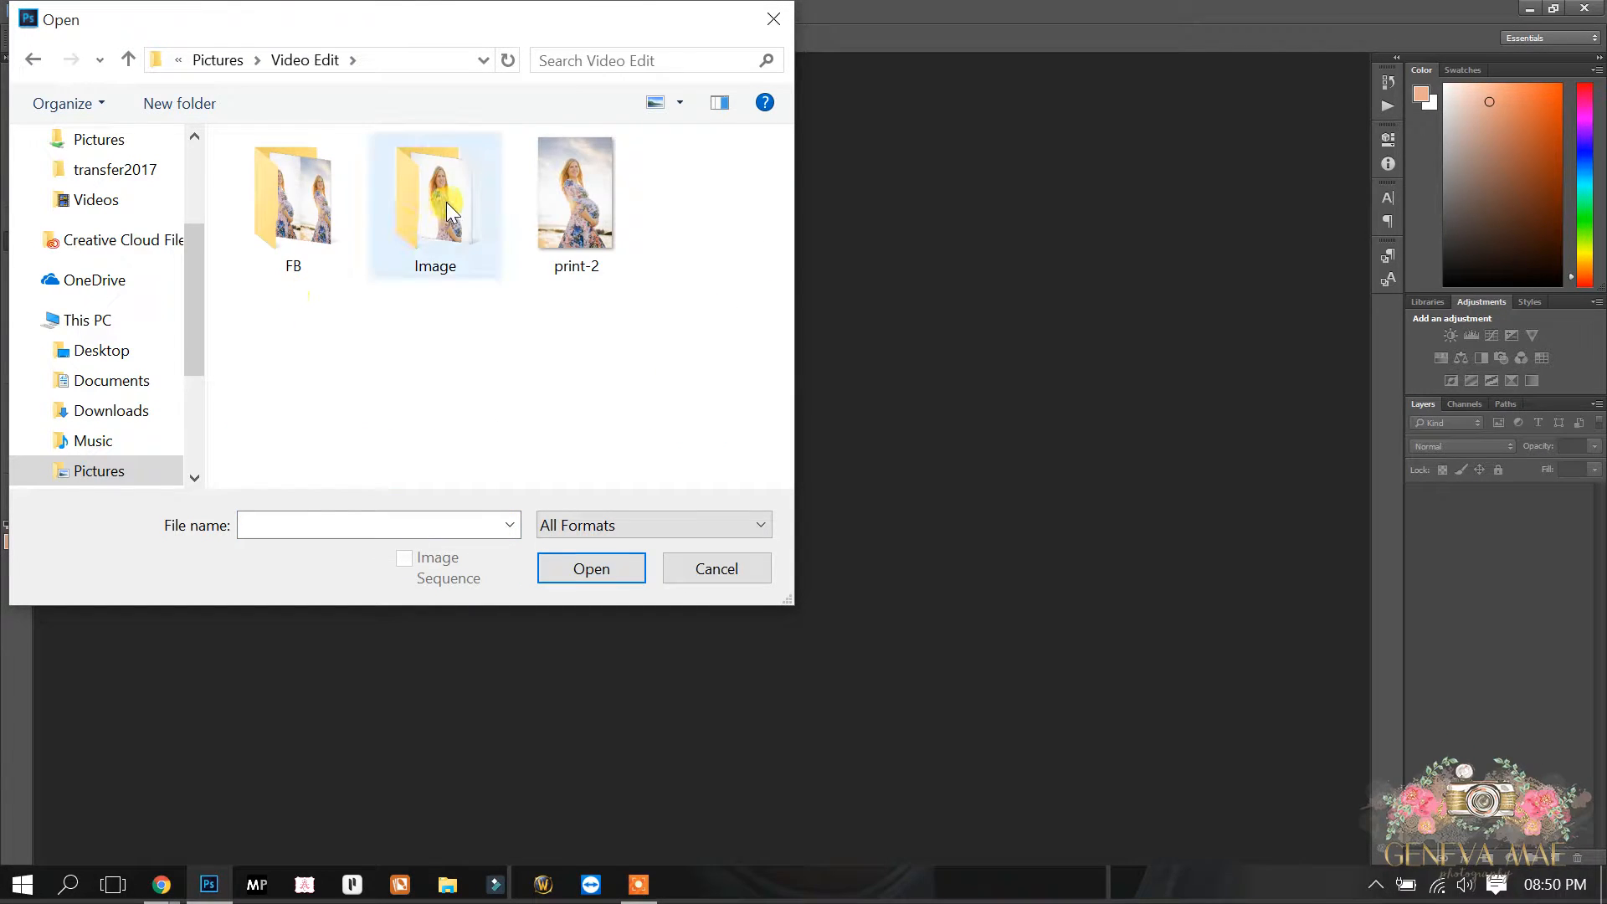
double_click(445, 203)
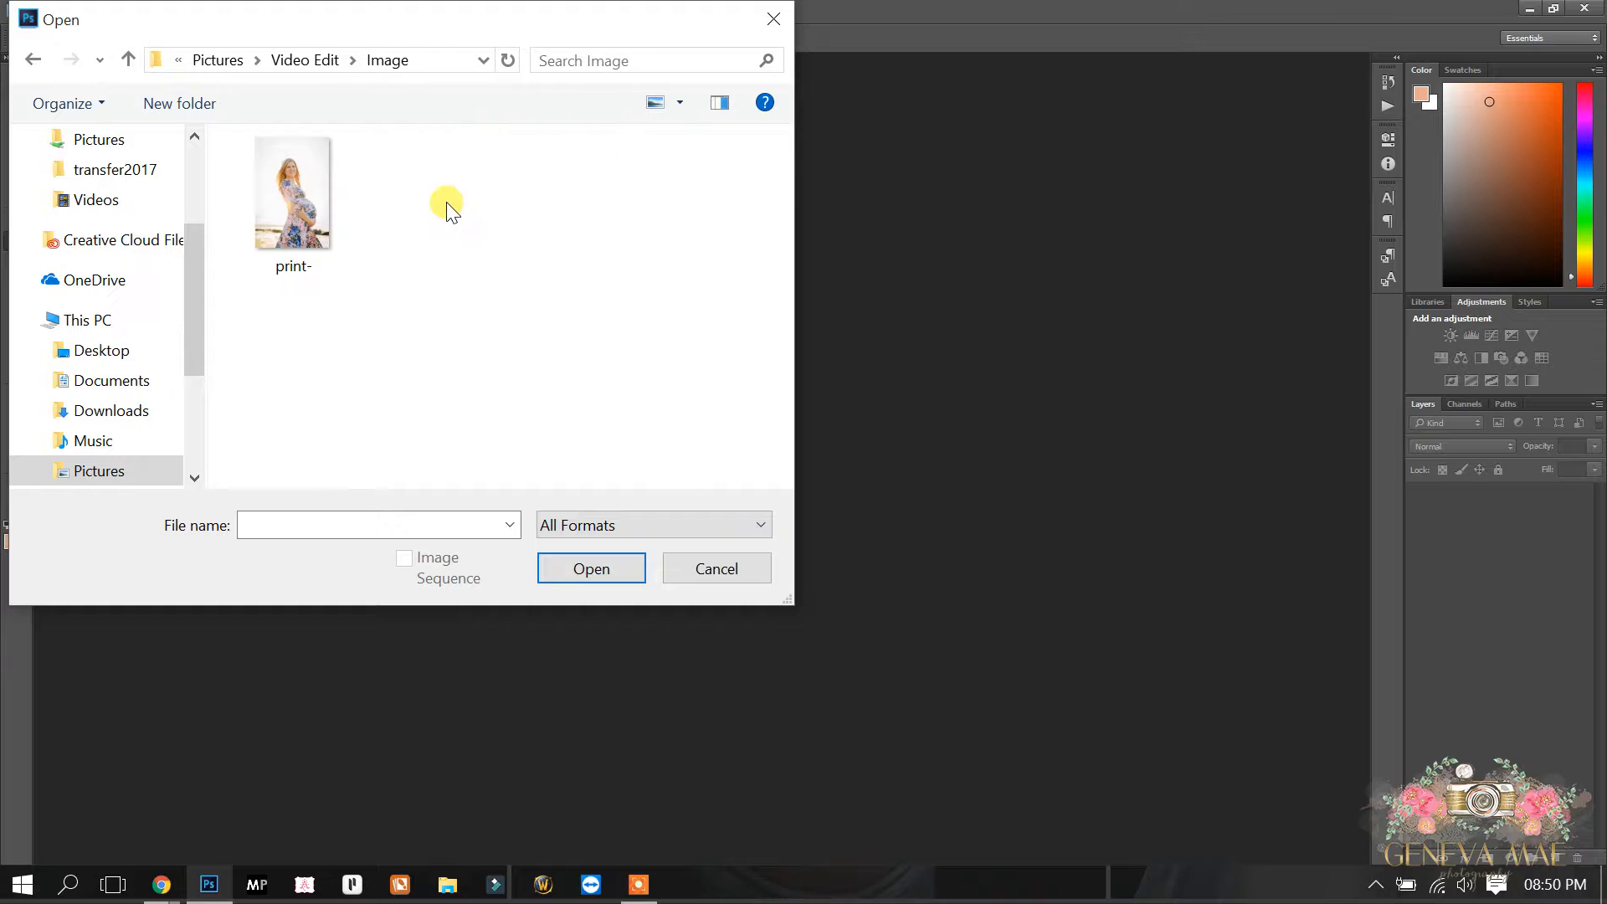
click(295, 199)
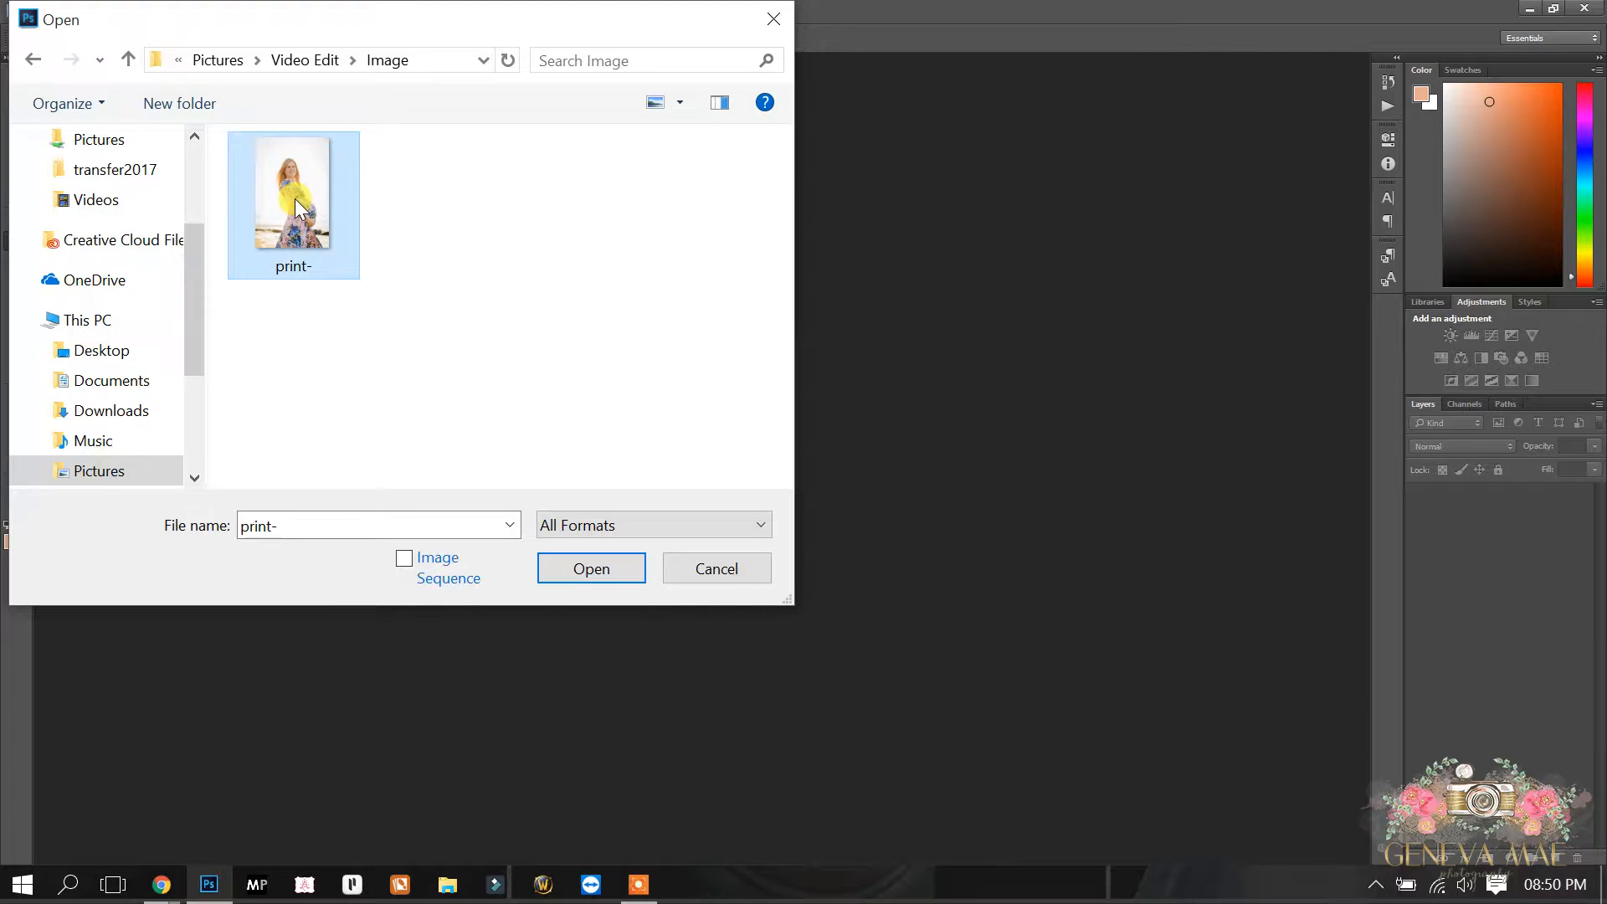
double_click(295, 198)
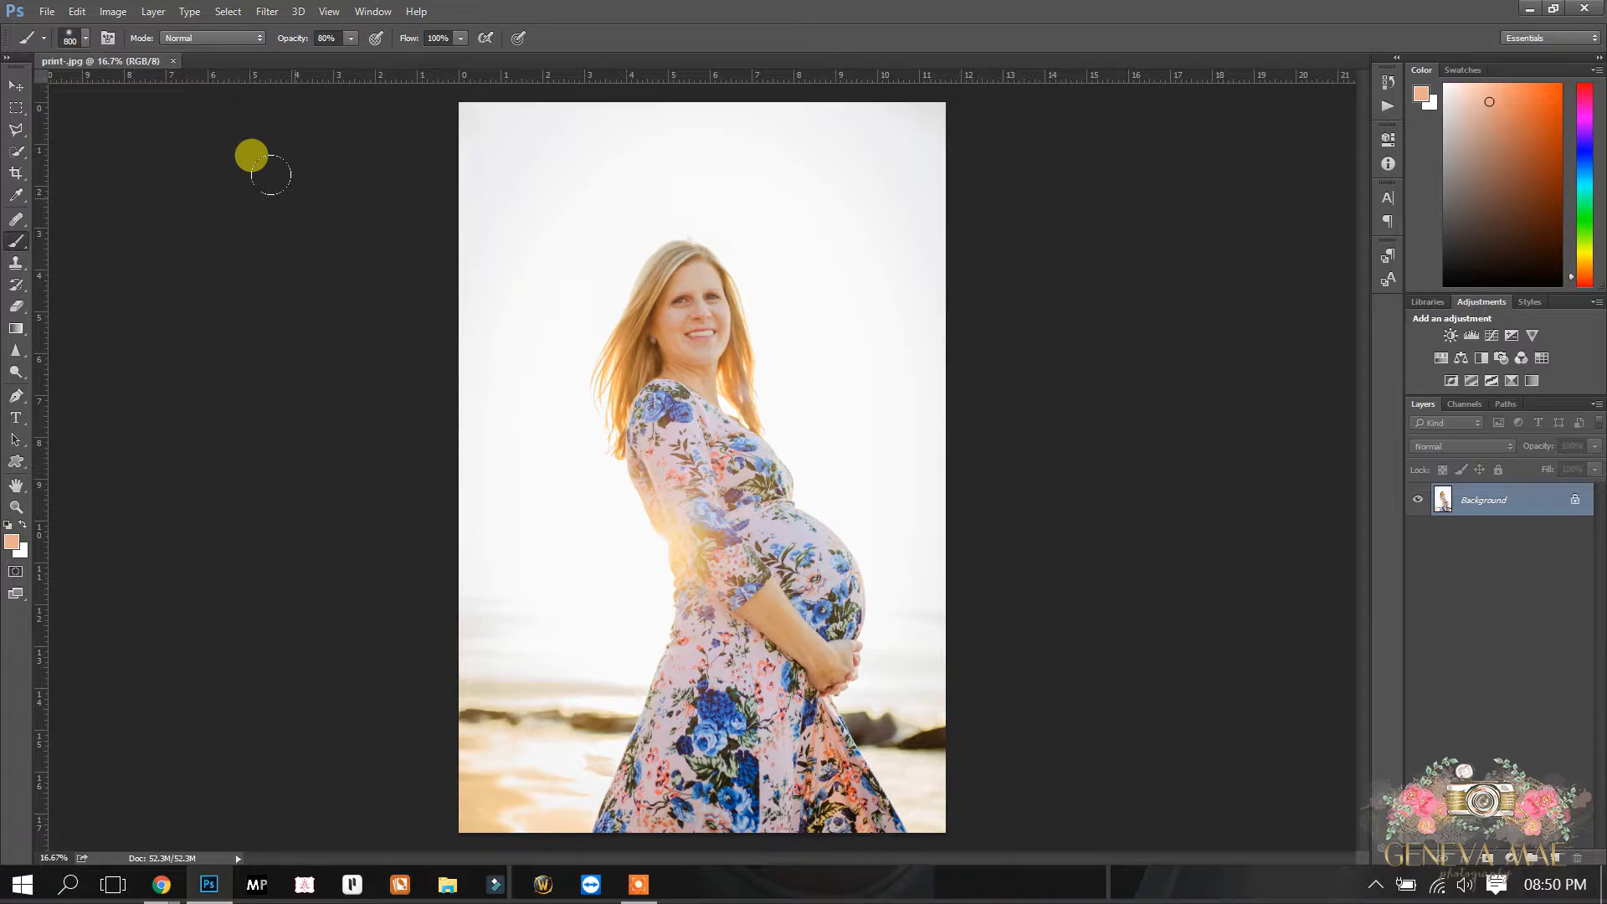
- Apply the Sharpen filter to the whole photo and brush over the woman's face with the Sharpen tool
click(267, 11)
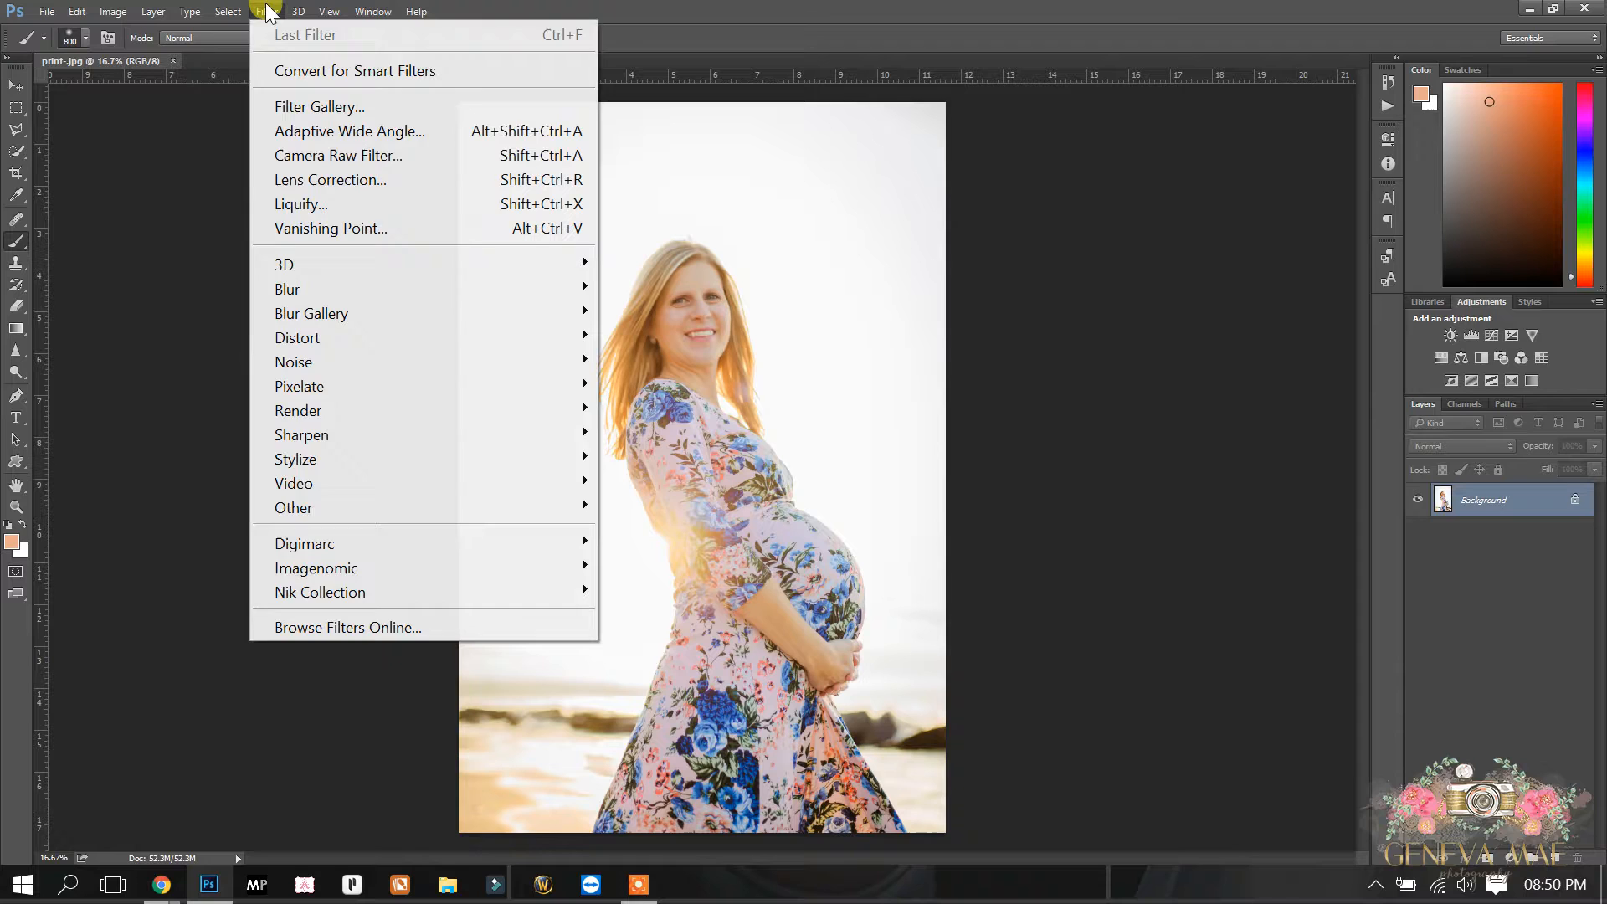
mouse_move(301, 434)
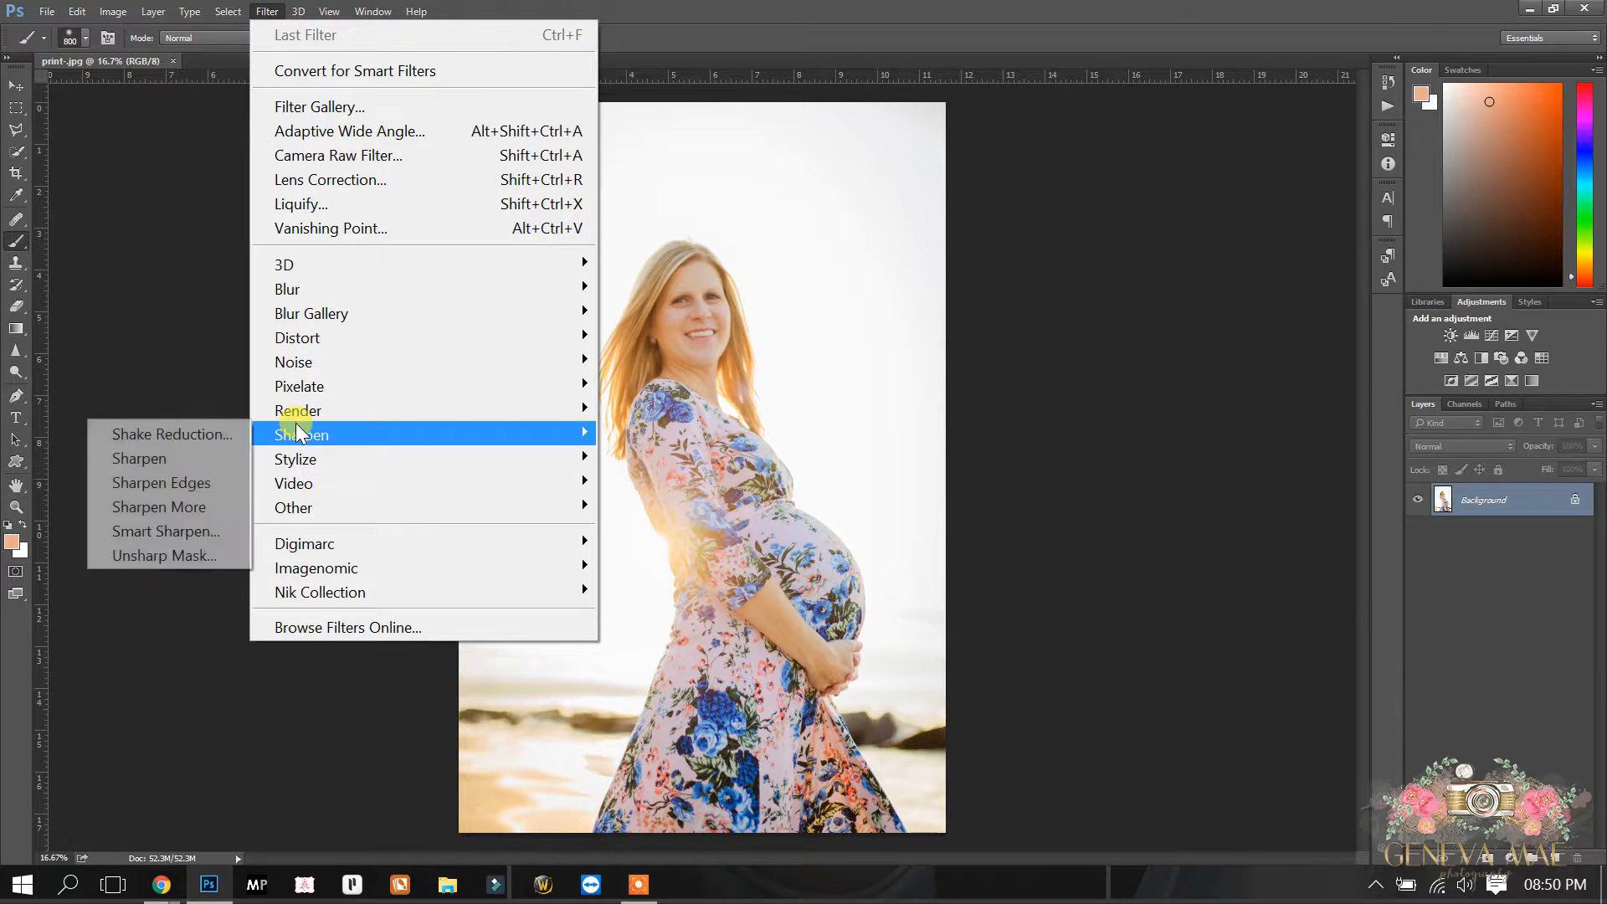
click(174, 458)
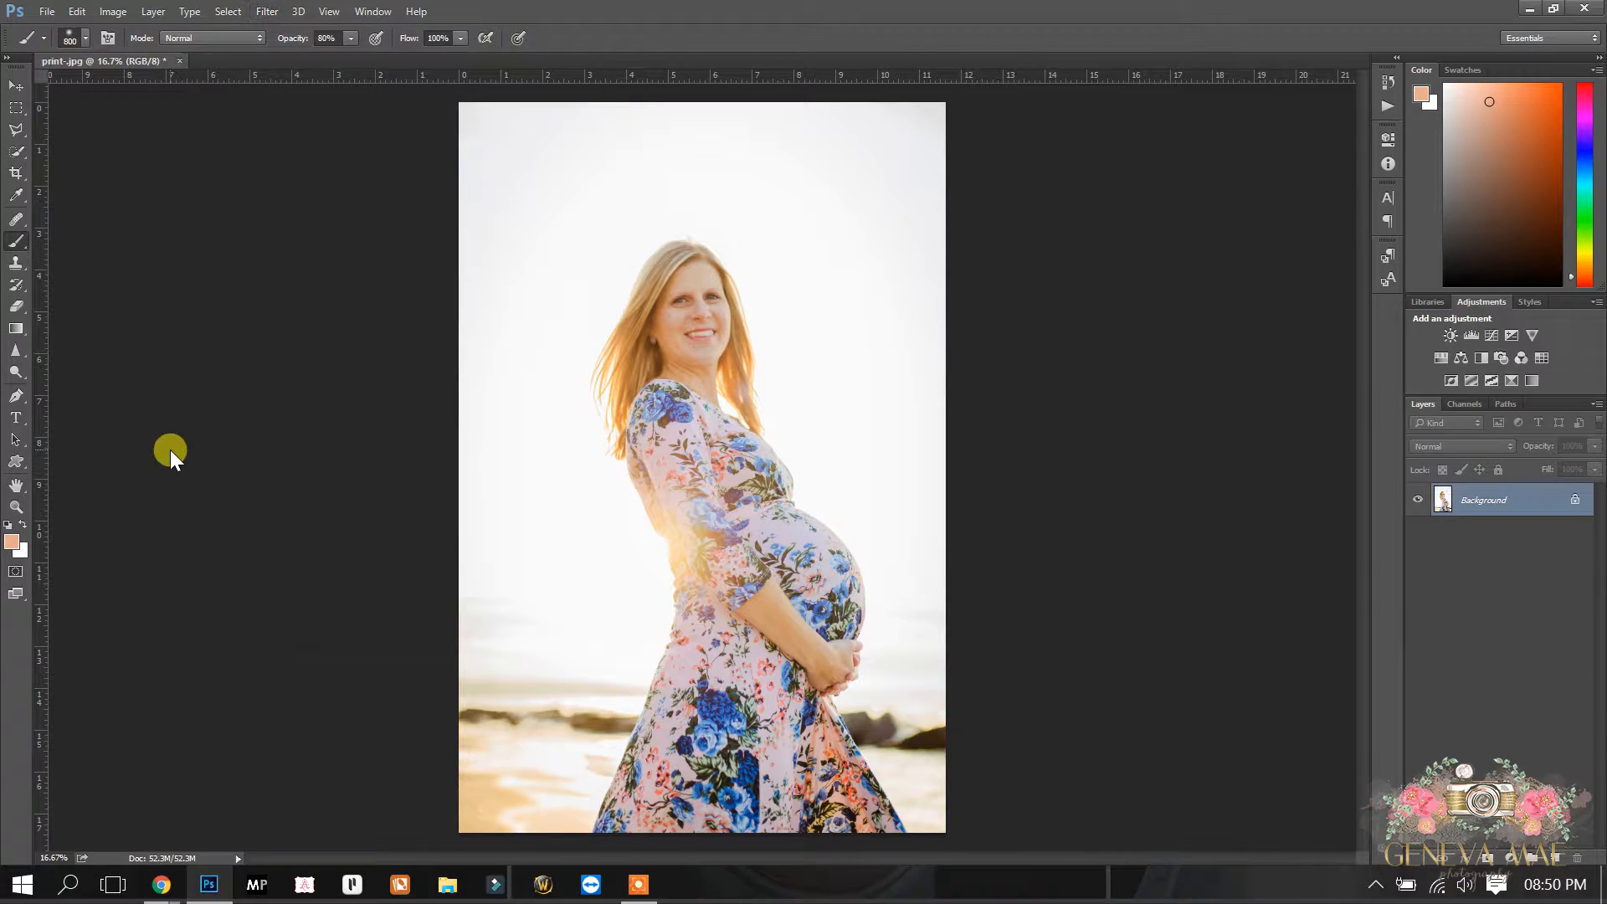
click(14, 352)
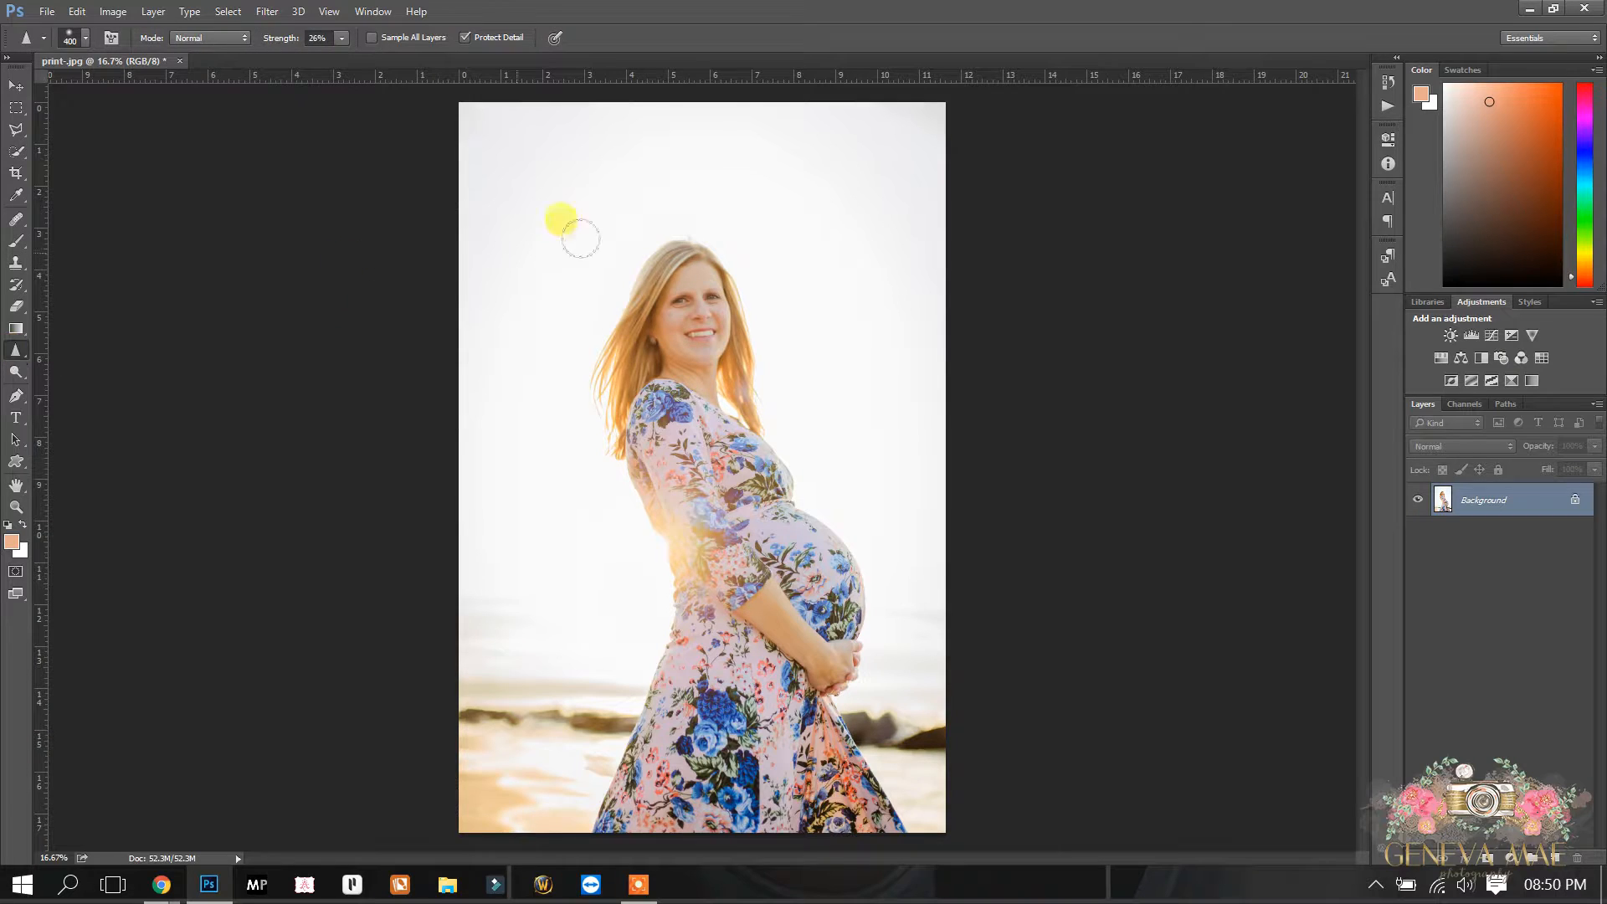
mouse_move(681, 297)
mouse_down()
mouse_move(720, 298)
mouse_move(692, 348)
mouse_move(690, 278)
mouse_move(714, 387)
mouse_up()
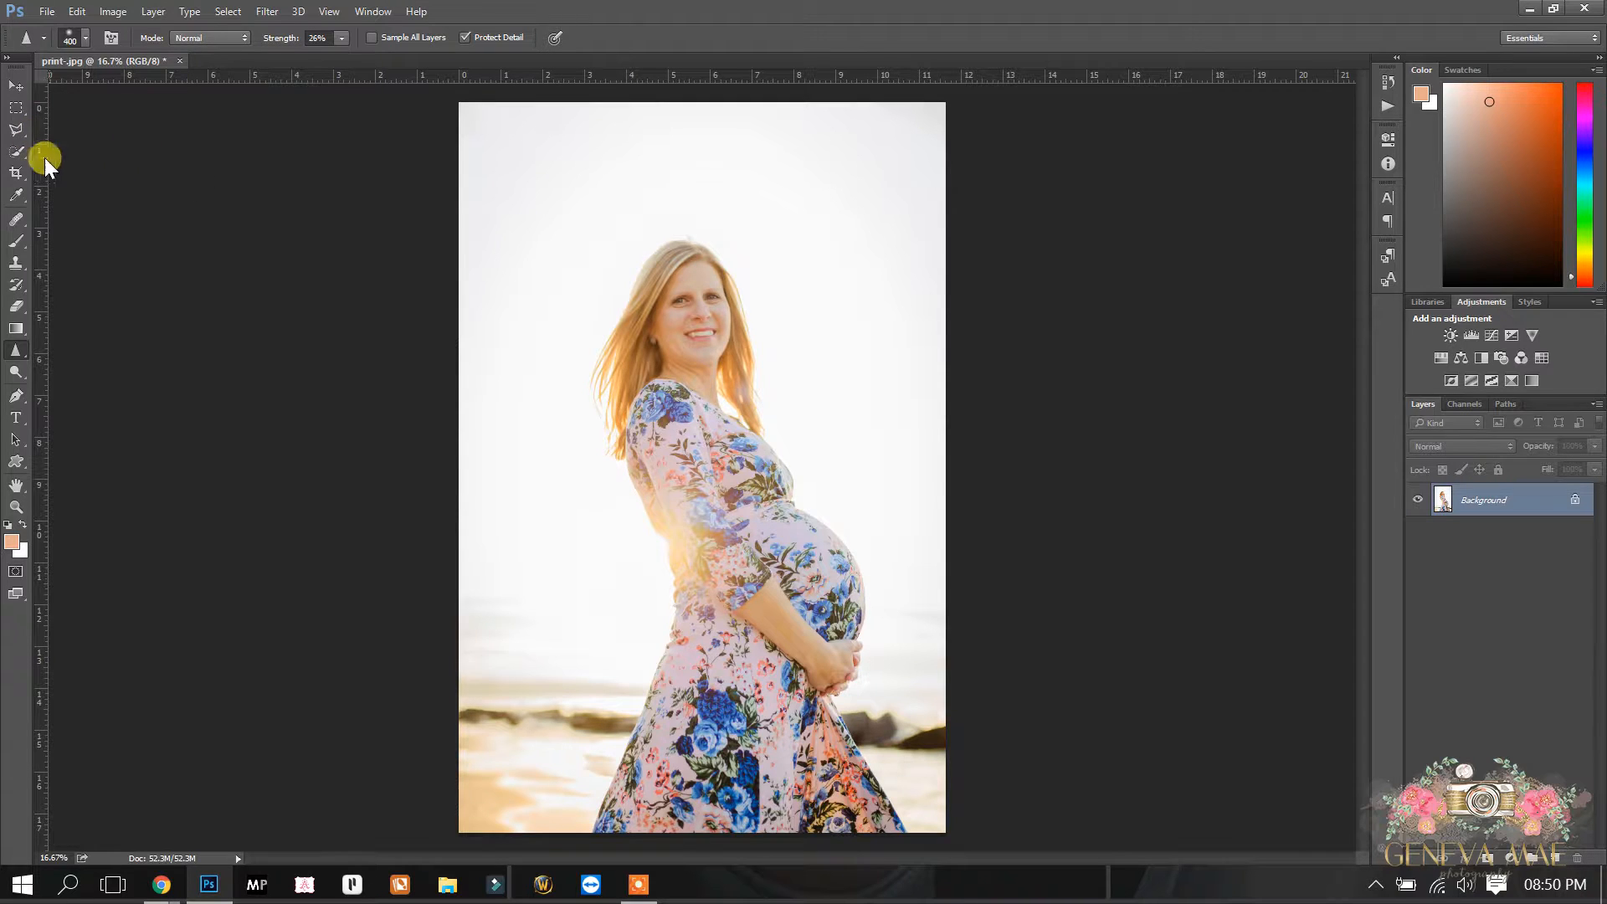
- Select the sky and background on both sides of the woman and above her head with the Quick Selection tool
click(16, 152)
drag(16, 155, 44, 164)
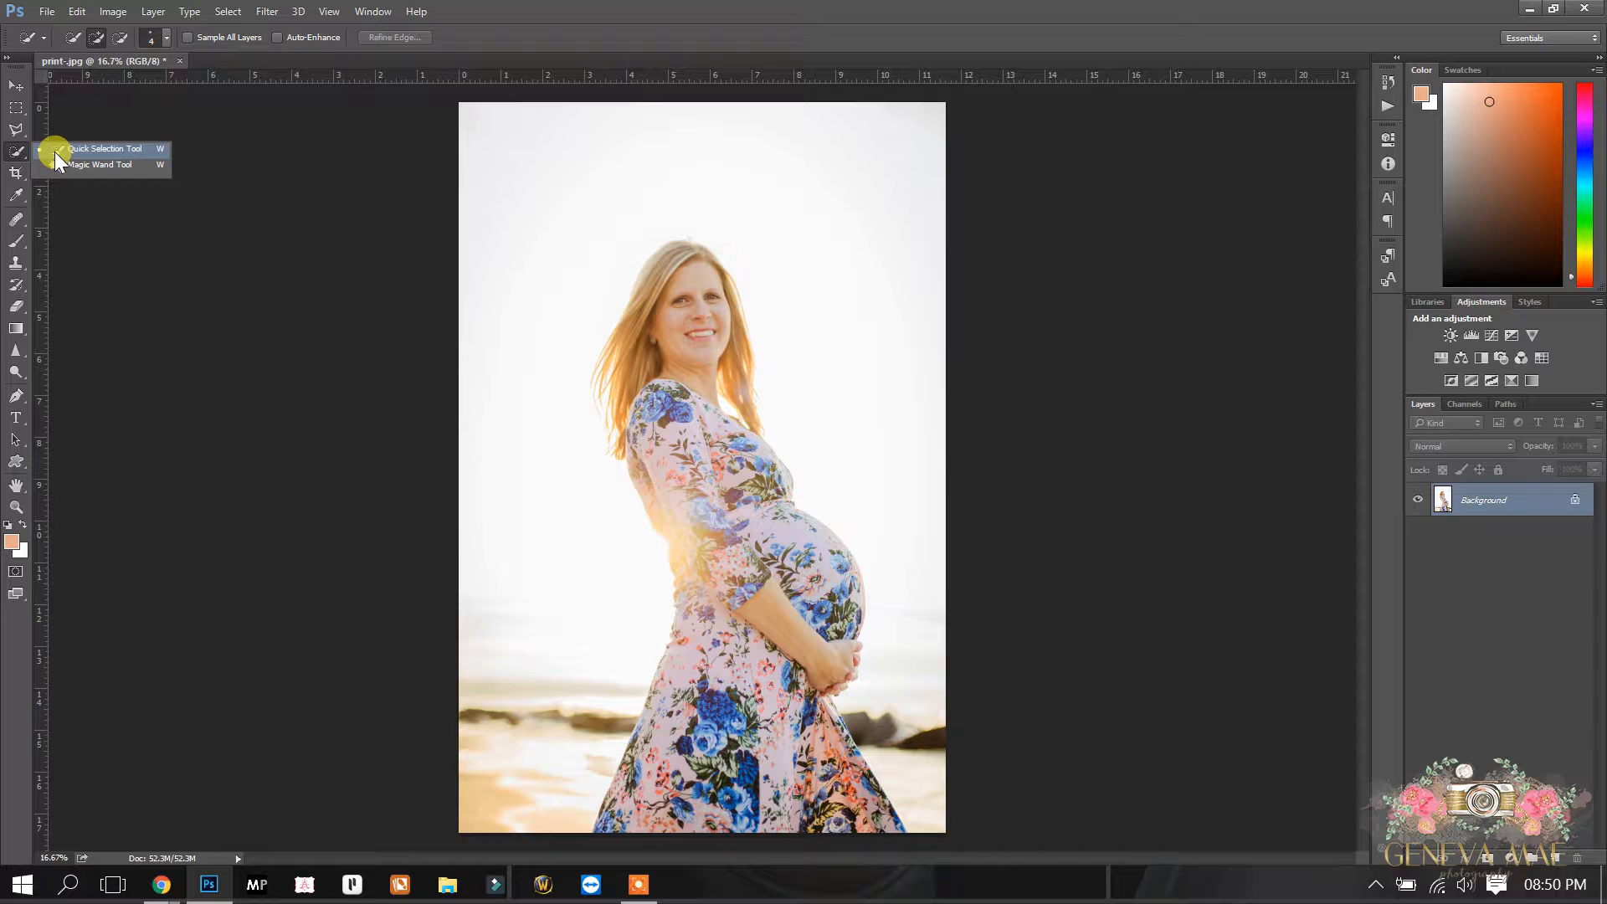
click(54, 153)
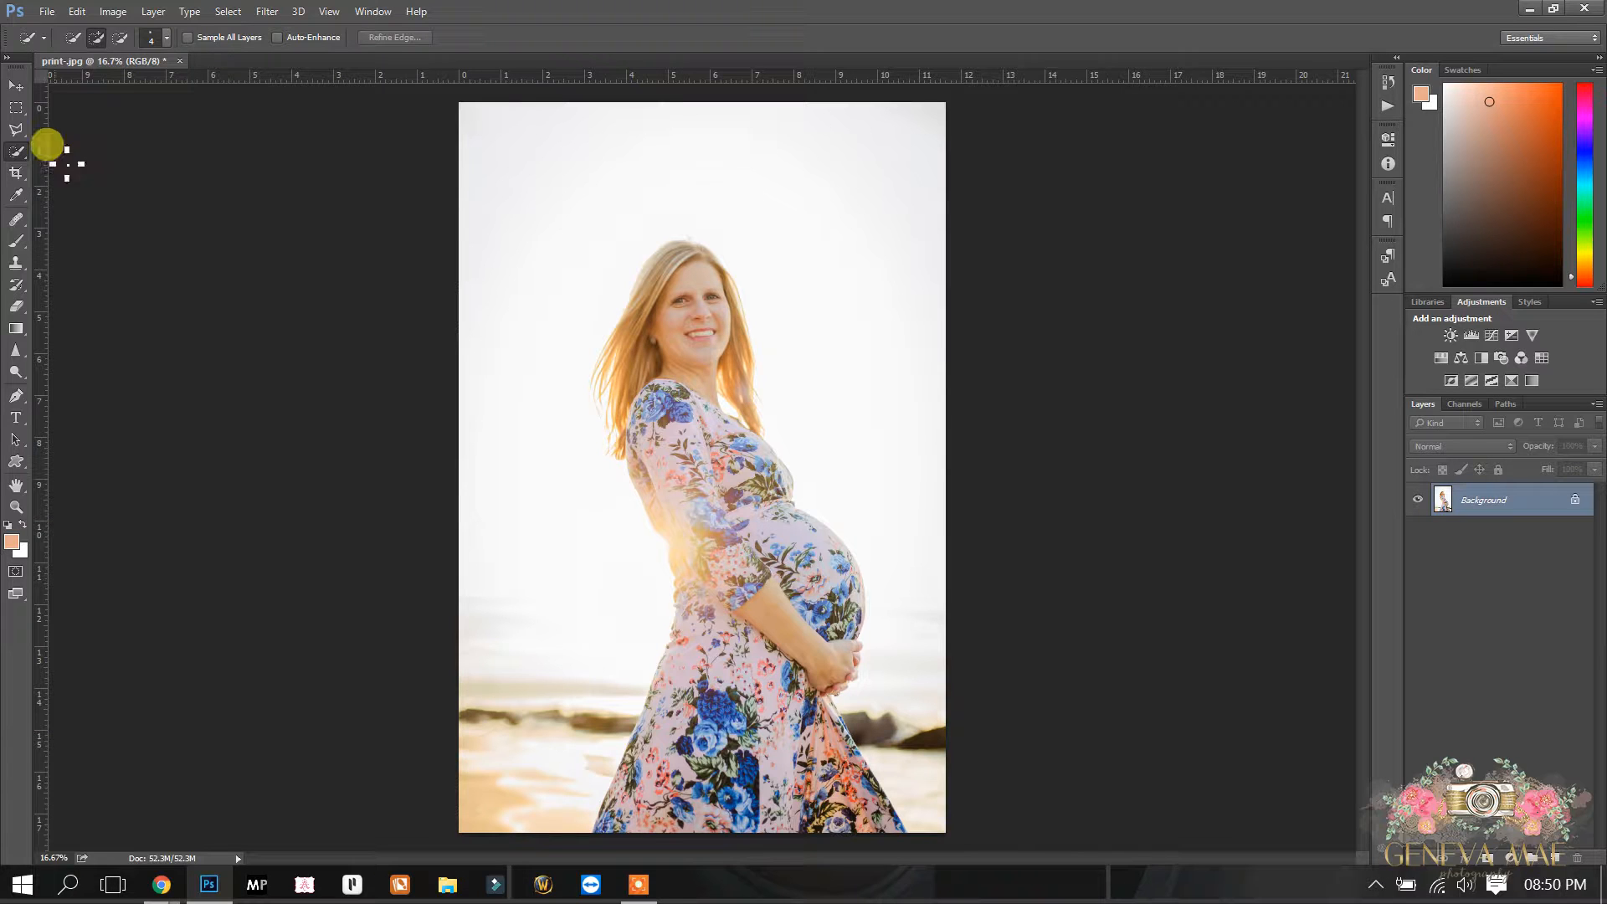
click(96, 39)
mouse_move(476, 120)
mouse_down()
mouse_move(545, 215)
mouse_move(611, 381)
mouse_move(605, 500)
mouse_move(646, 545)
mouse_up()
drag(651, 439, 710, 228)
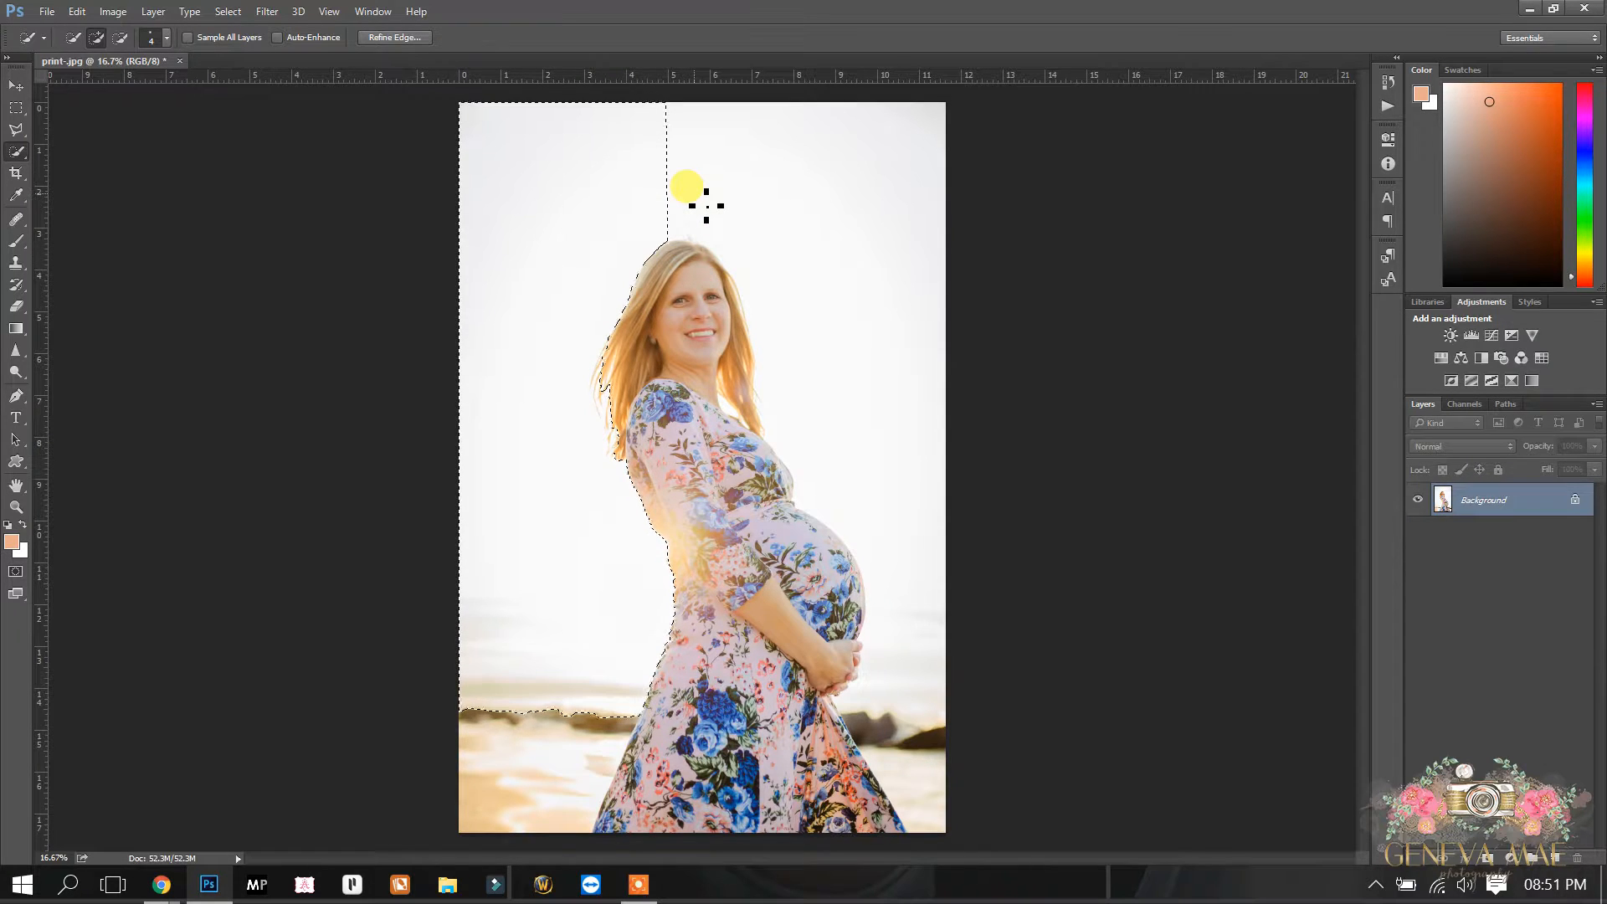
mouse_move(708, 182)
mouse_down()
mouse_move(823, 271)
mouse_move(891, 433)
mouse_move(913, 537)
mouse_move(947, 569)
mouse_up()
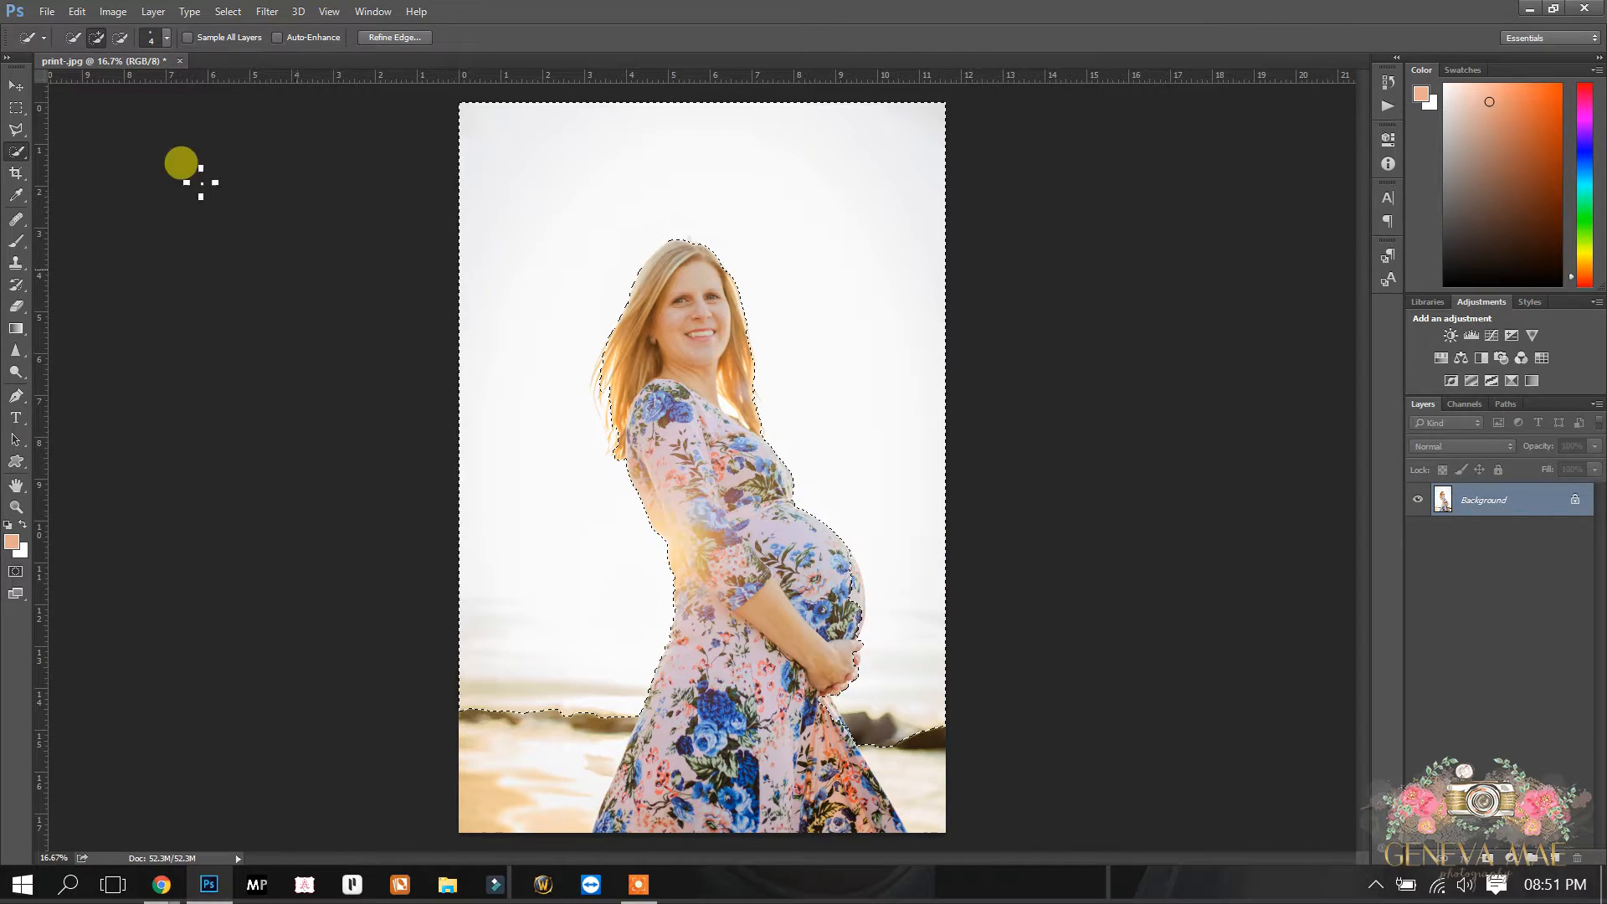
- Subtract the water and shoreline on both sides of the woman from the selection, keeping only the sky selected
click(121, 37)
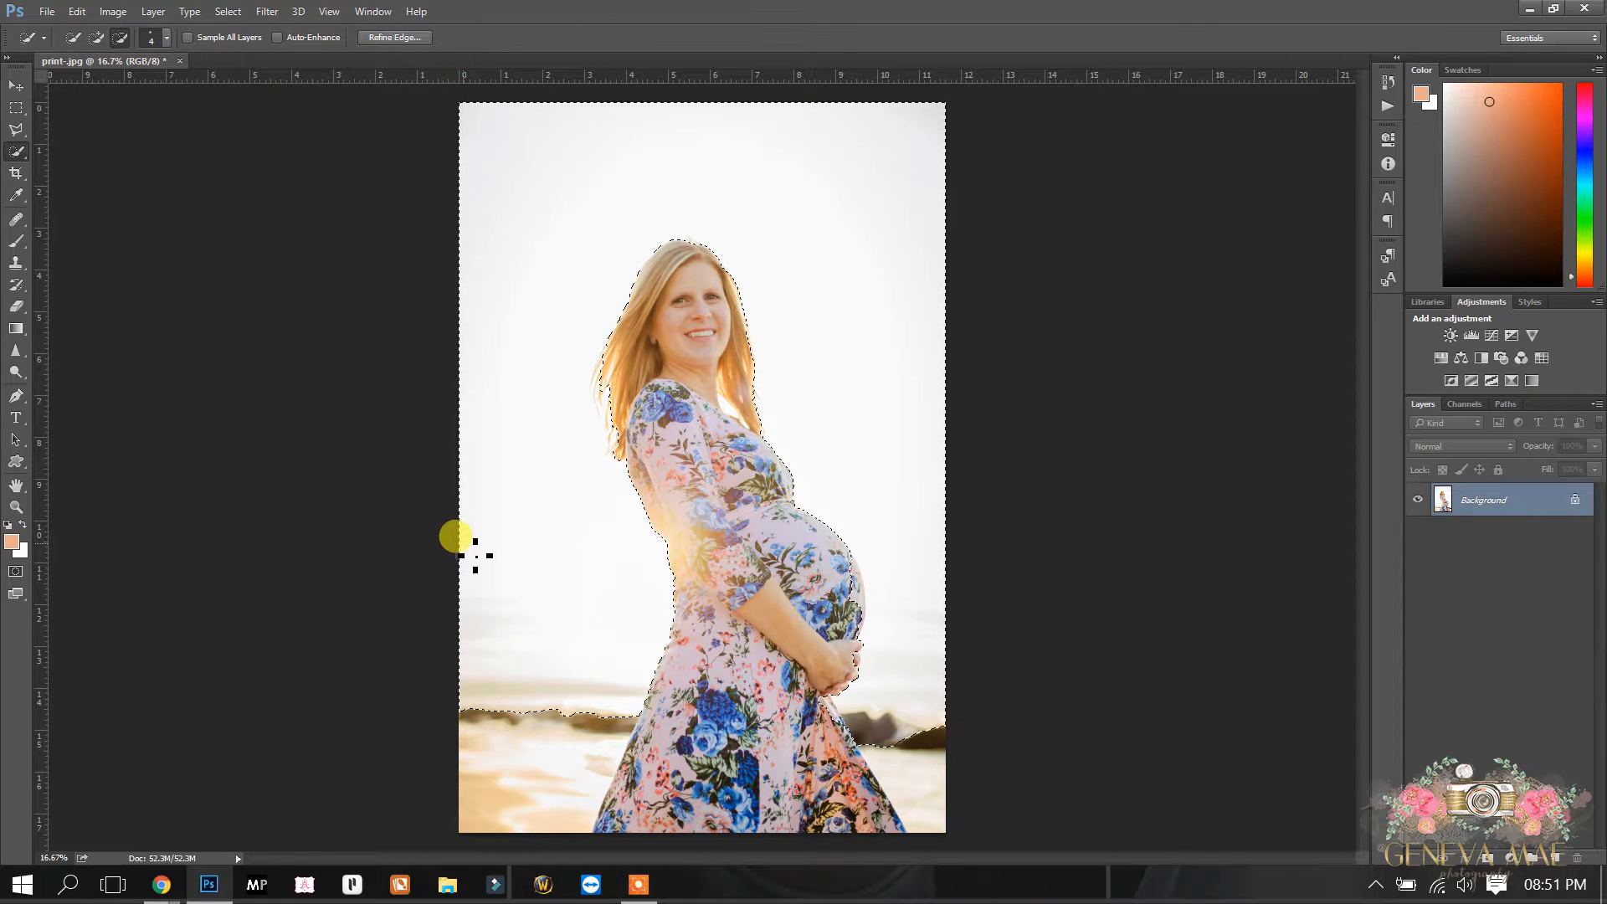
mouse_move(601, 586)
mouse_down()
mouse_move(725, 613)
mouse_move(634, 710)
mouse_move(648, 758)
mouse_move(687, 636)
mouse_move(640, 737)
mouse_move(450, 729)
mouse_move(526, 724)
mouse_move(469, 728)
mouse_move(508, 724)
mouse_move(486, 715)
mouse_move(596, 737)
mouse_move(550, 720)
mouse_up()
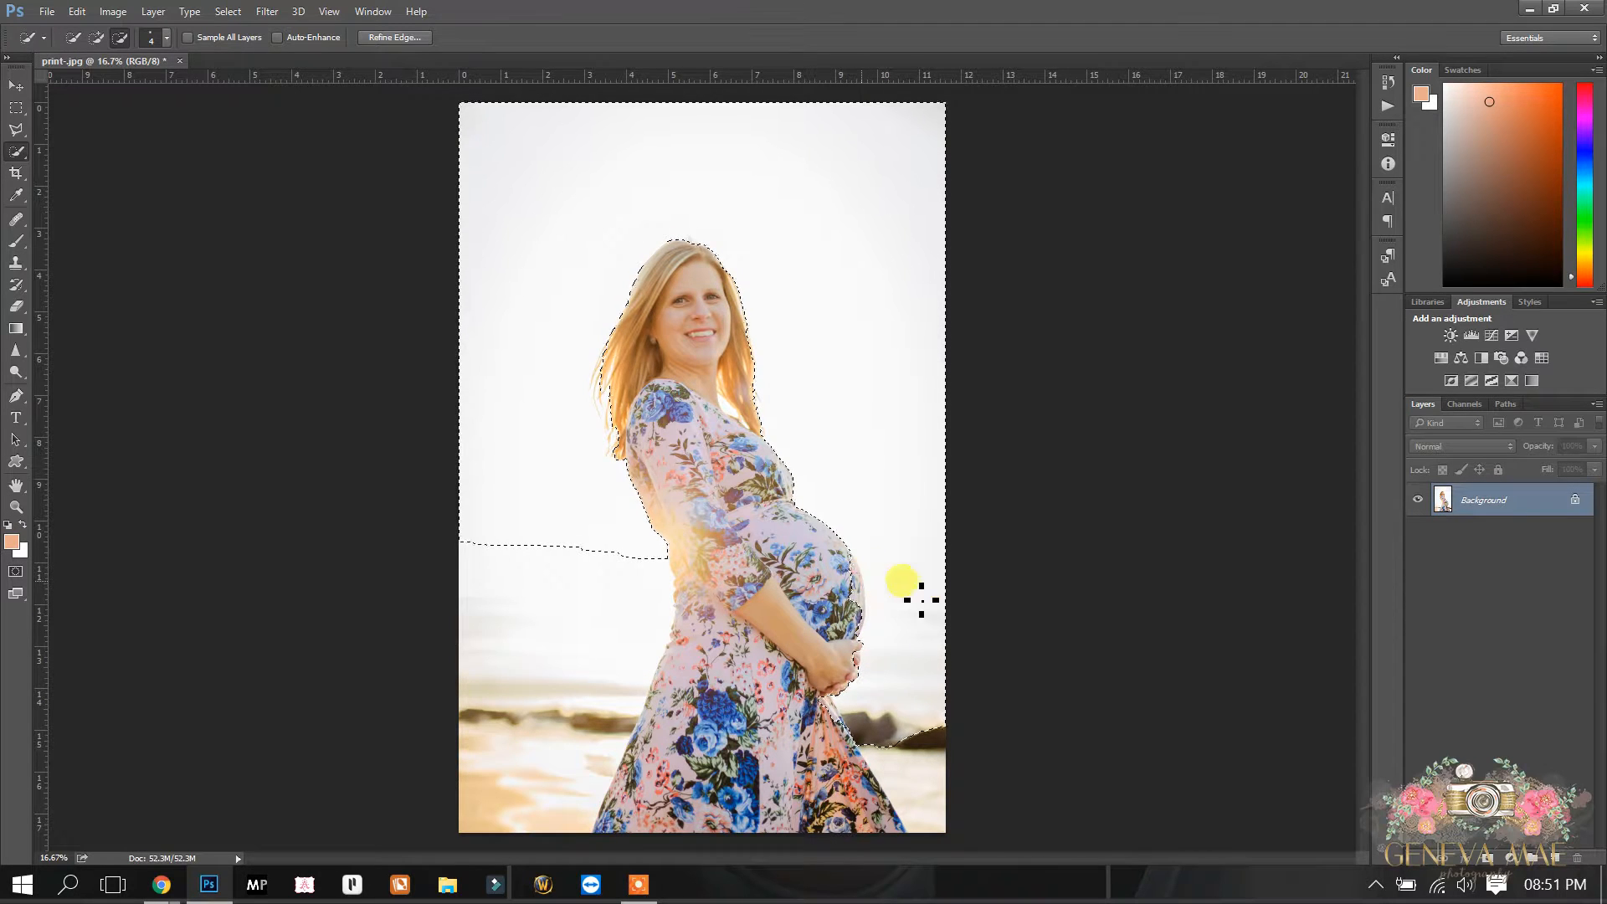
mouse_move(970, 612)
mouse_down()
mouse_move(974, 711)
mouse_move(887, 757)
mouse_move(935, 747)
mouse_move(860, 764)
mouse_up()
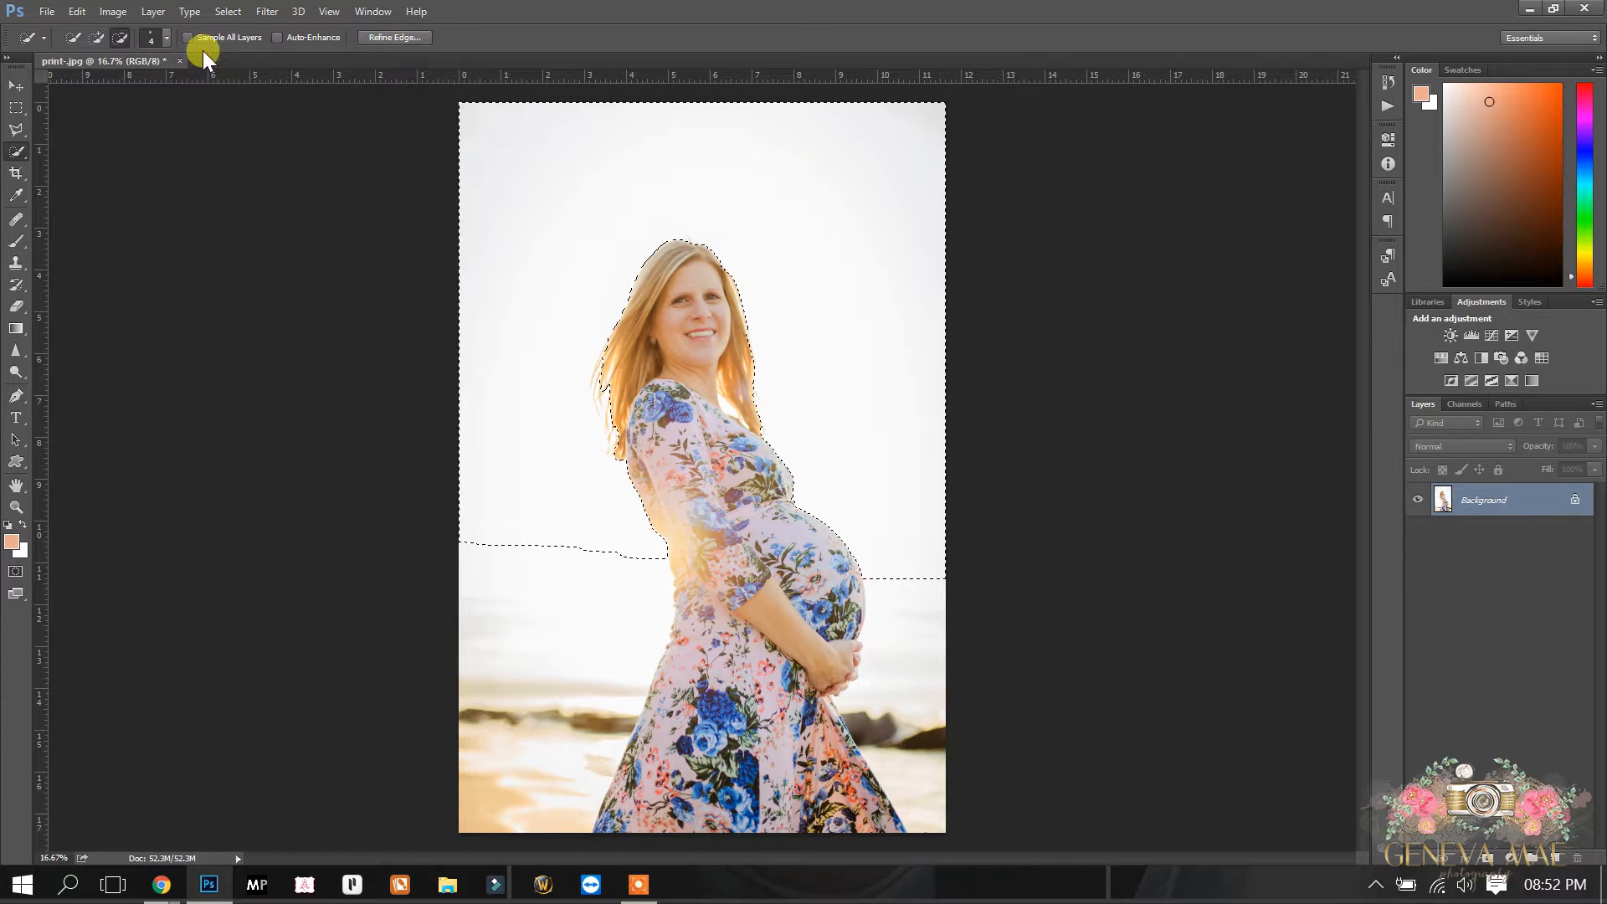
click(99, 37)
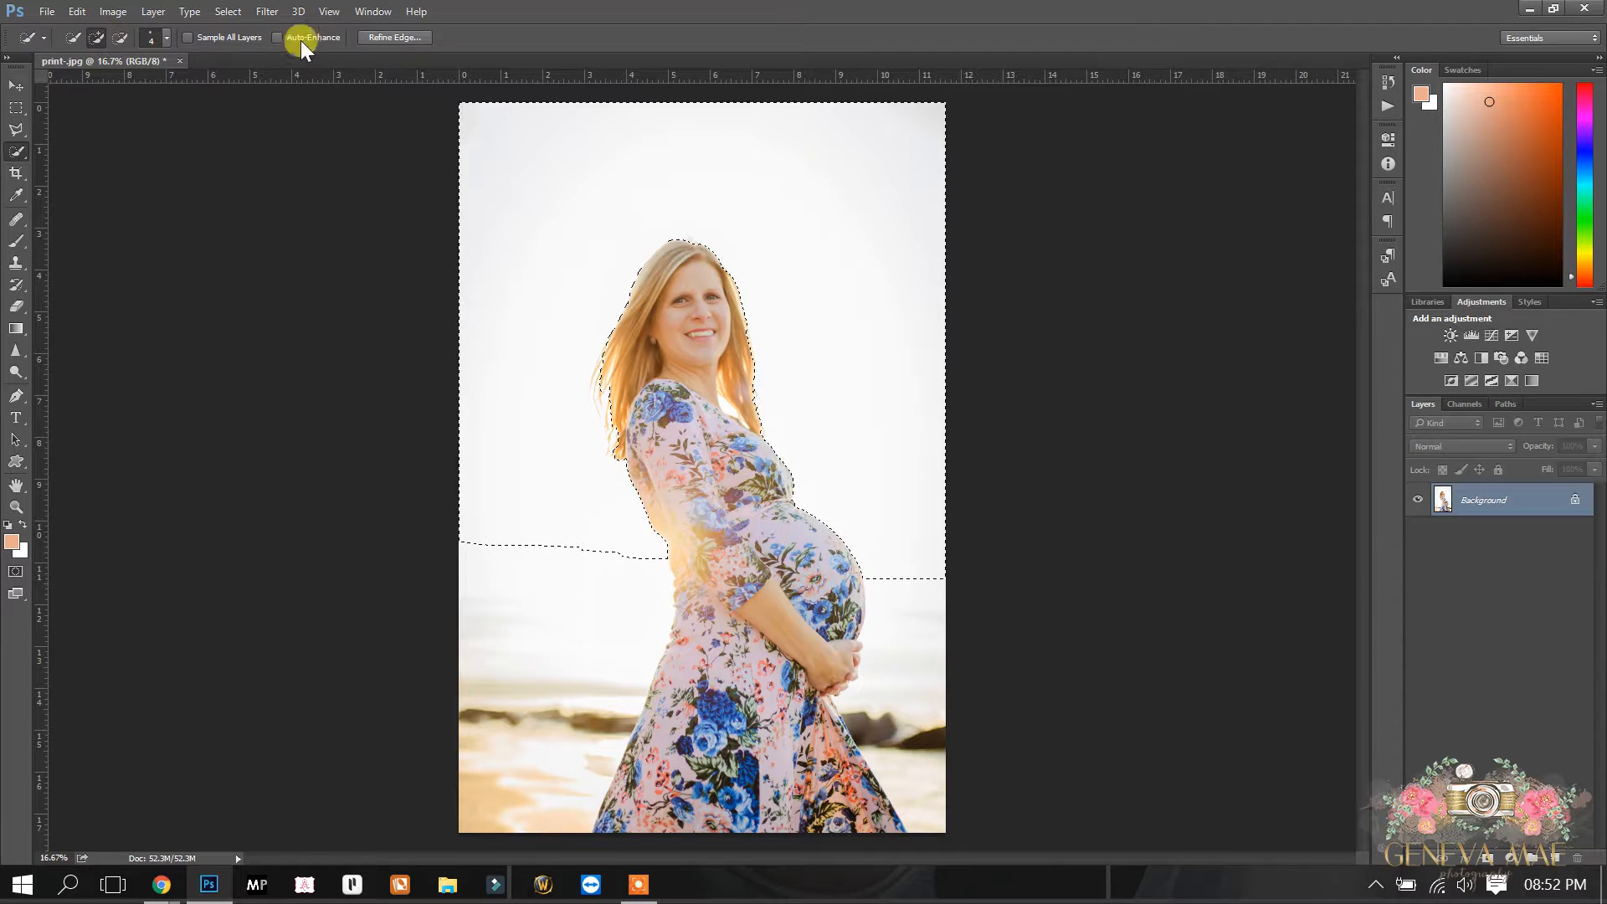
- Refine the selection edge by brushing along the woman's hair with the Refine Edge brush, outputting to a selection
click(387, 37)
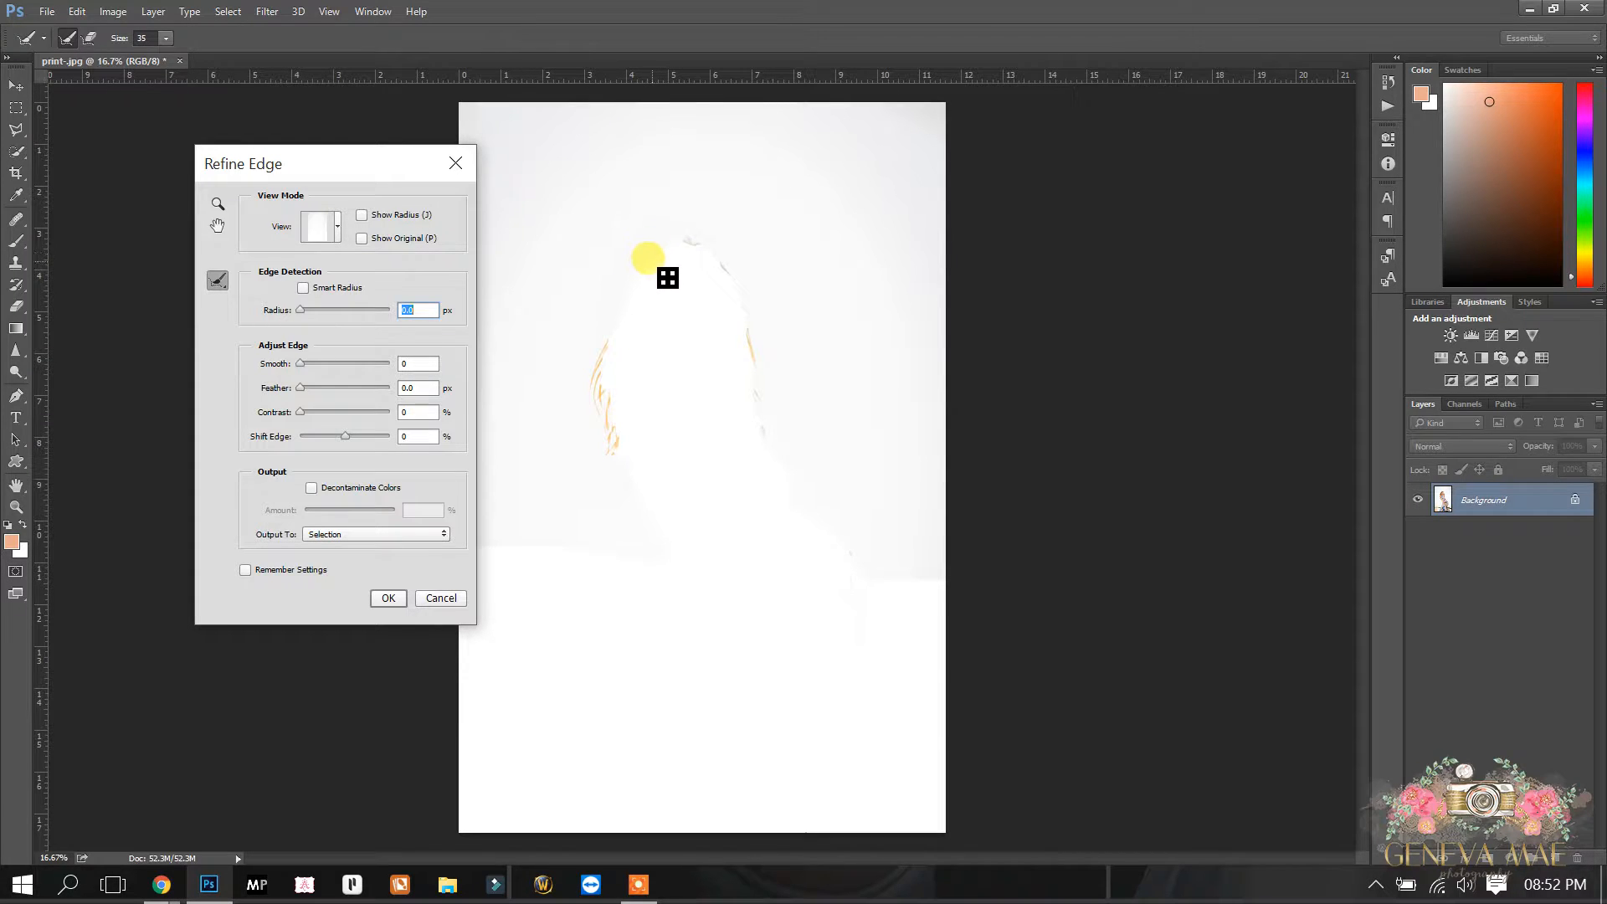
mouse_move(645, 309)
mouse_down()
mouse_move(654, 246)
mouse_move(584, 400)
mouse_move(593, 358)
mouse_move(595, 409)
mouse_move(601, 357)
mouse_move(608, 451)
mouse_move(628, 471)
mouse_move(635, 447)
mouse_move(639, 480)
mouse_move(643, 448)
mouse_move(643, 493)
mouse_move(602, 447)
mouse_move(606, 465)
mouse_move(626, 474)
mouse_move(624, 445)
mouse_move(629, 484)
mouse_move(624, 421)
mouse_move(642, 450)
mouse_move(630, 353)
mouse_move(622, 401)
mouse_move(622, 361)
mouse_move(620, 383)
mouse_move(667, 303)
mouse_move(673, 277)
mouse_move(653, 257)
mouse_move(616, 324)
mouse_move(649, 241)
mouse_move(639, 271)
mouse_move(691, 235)
mouse_move(750, 298)
mouse_move(778, 456)
mouse_move(736, 279)
mouse_move(711, 251)
mouse_move(677, 259)
mouse_move(711, 255)
mouse_move(725, 275)
mouse_move(675, 266)
mouse_move(660, 306)
mouse_up()
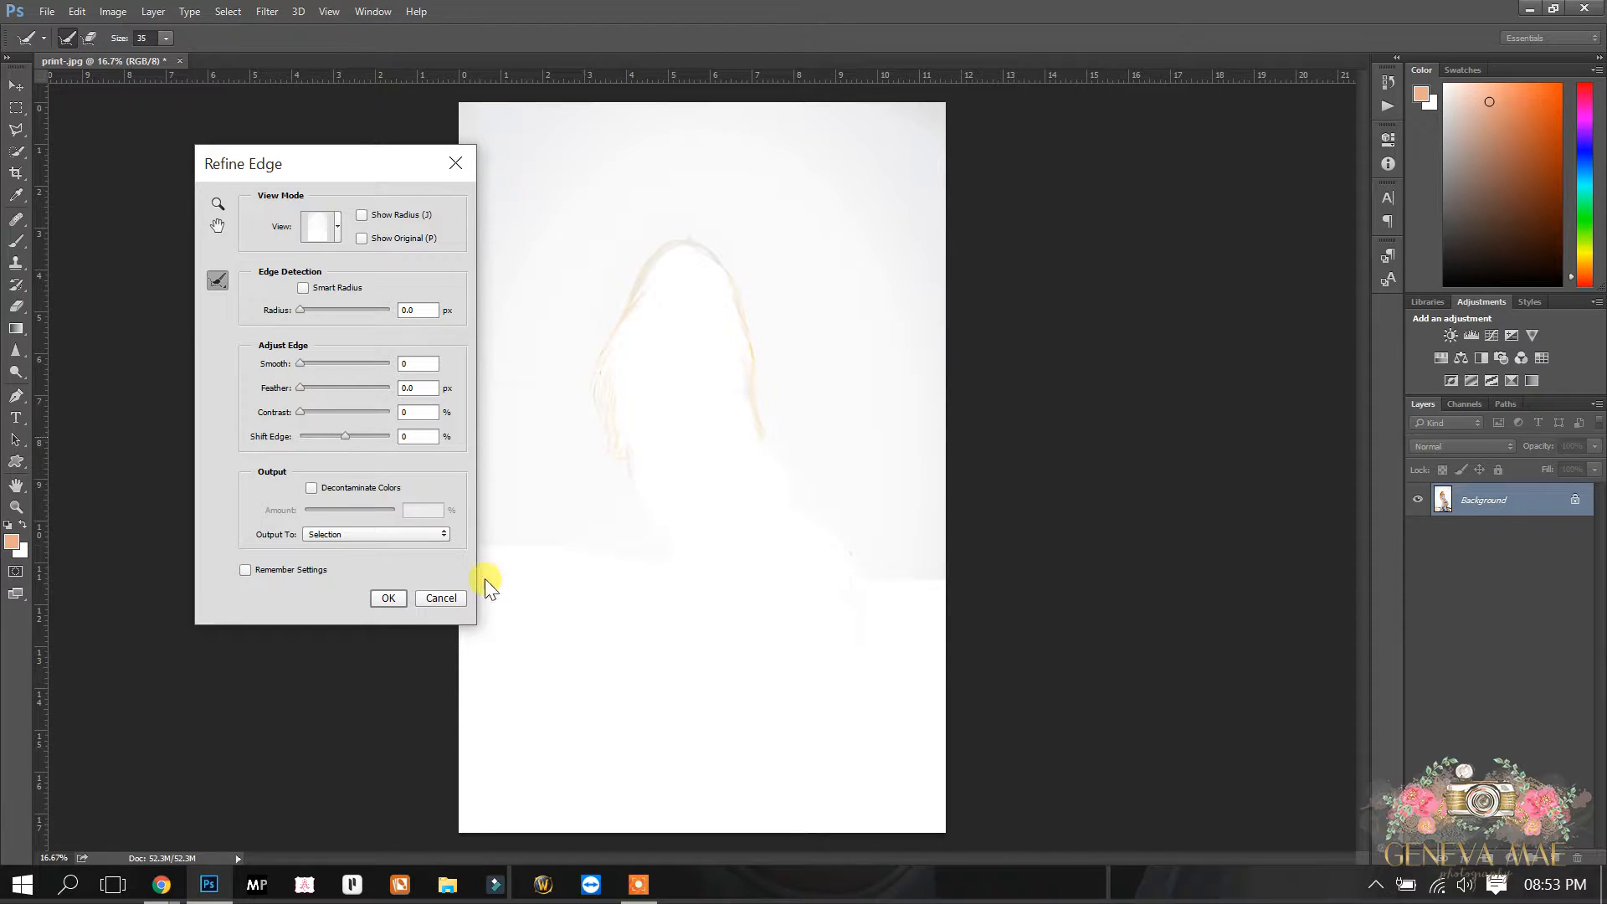
click(379, 596)
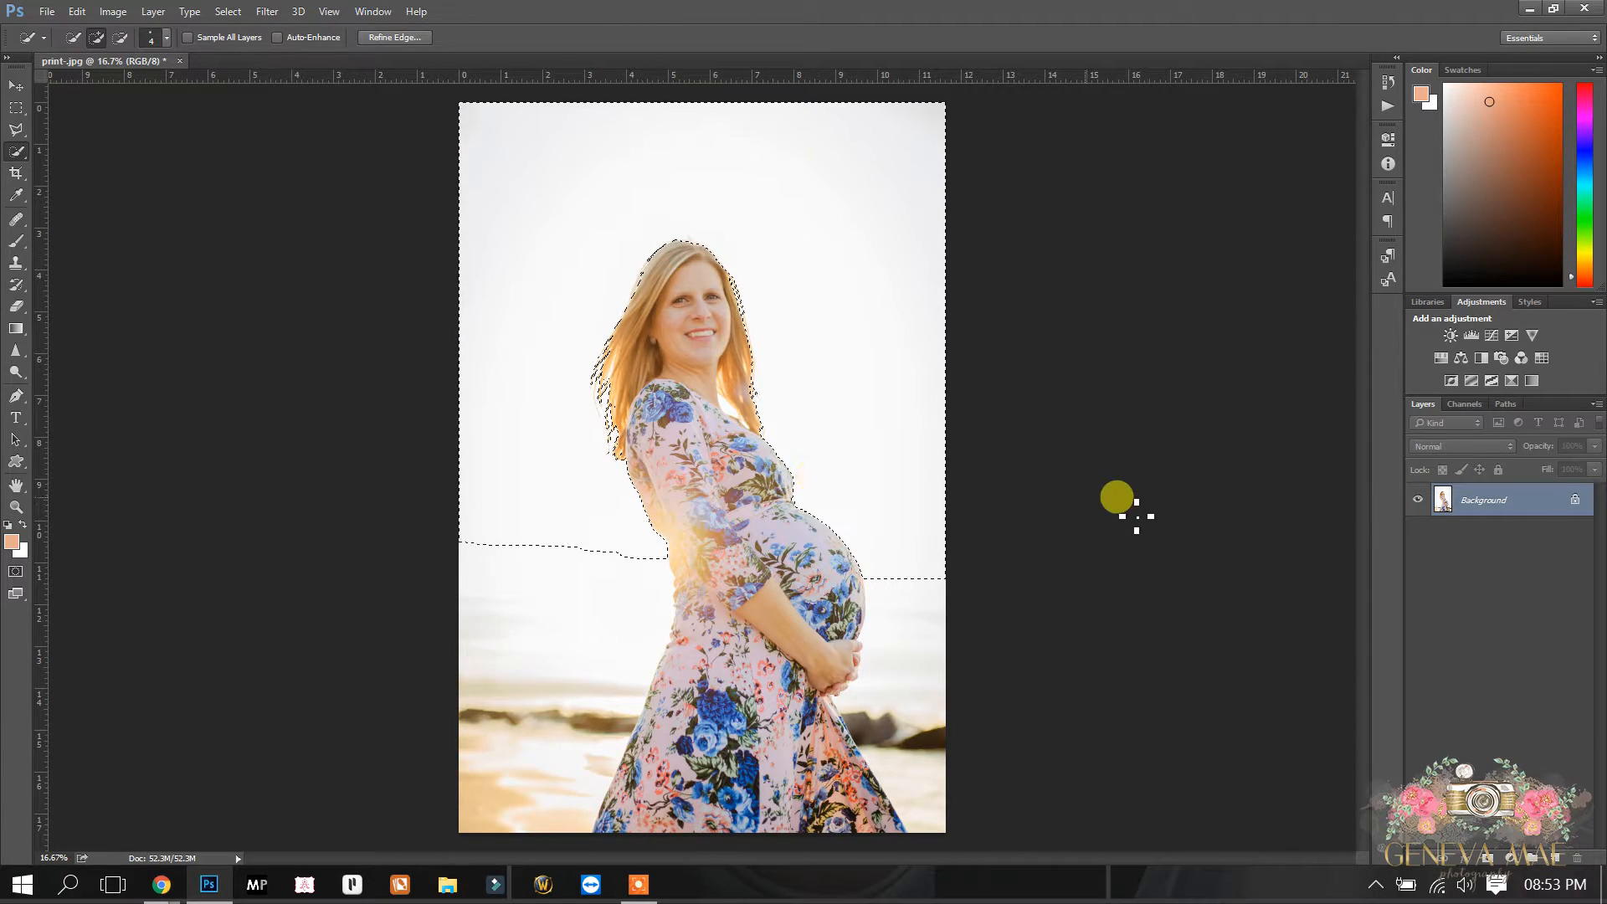
- Duplicate the Background layer within the same document, keeping the suggested layer name
right_click(1502, 502)
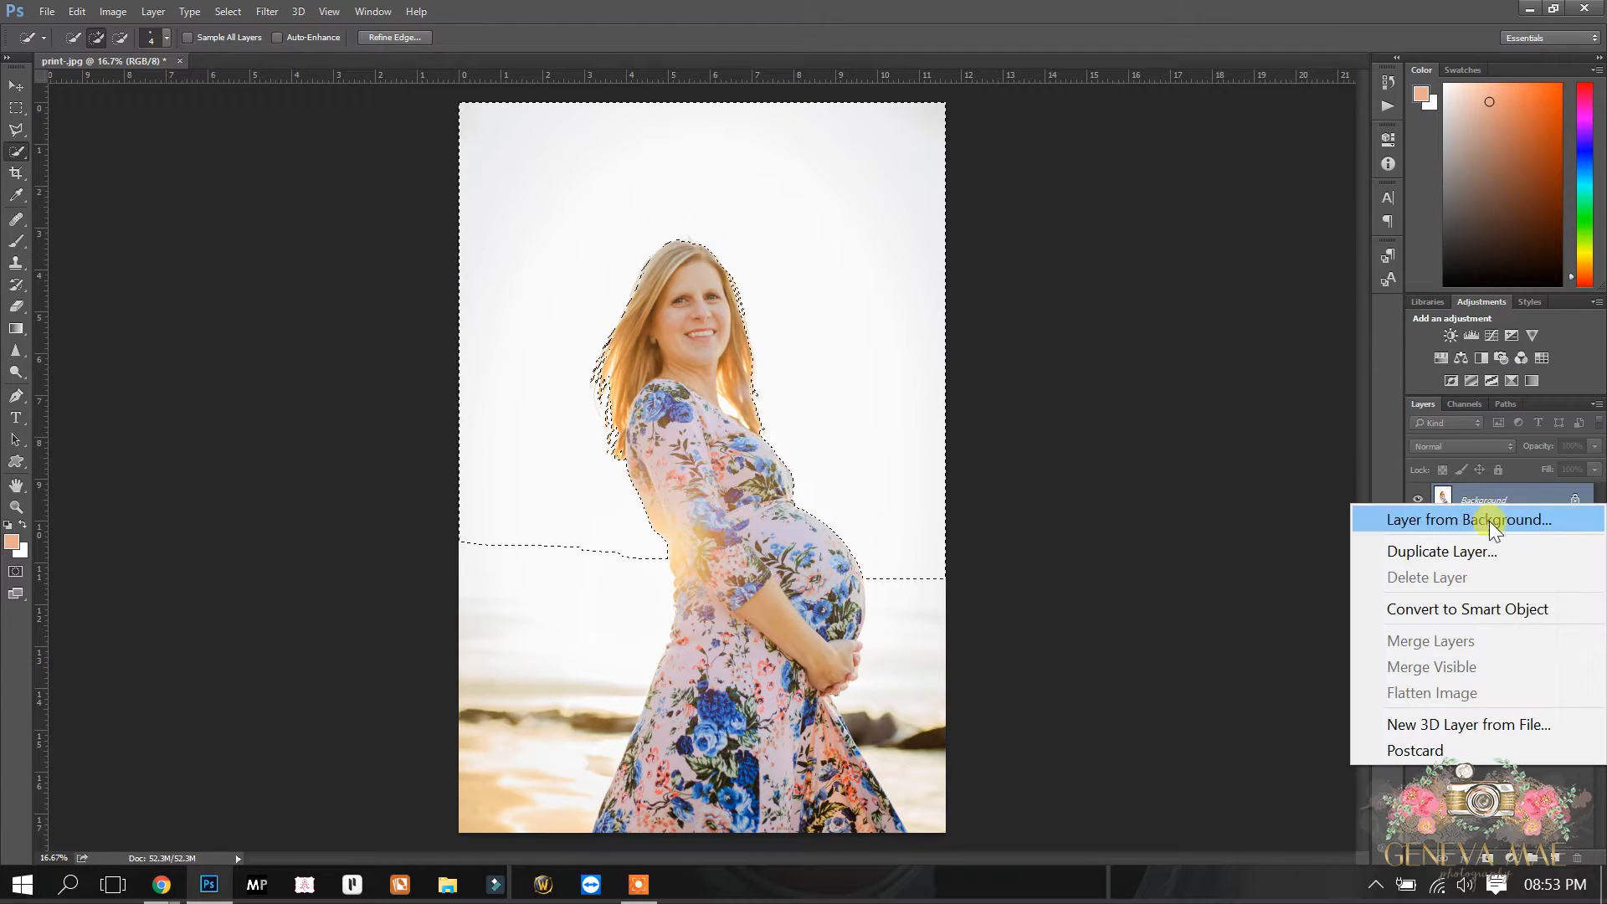
click(1429, 552)
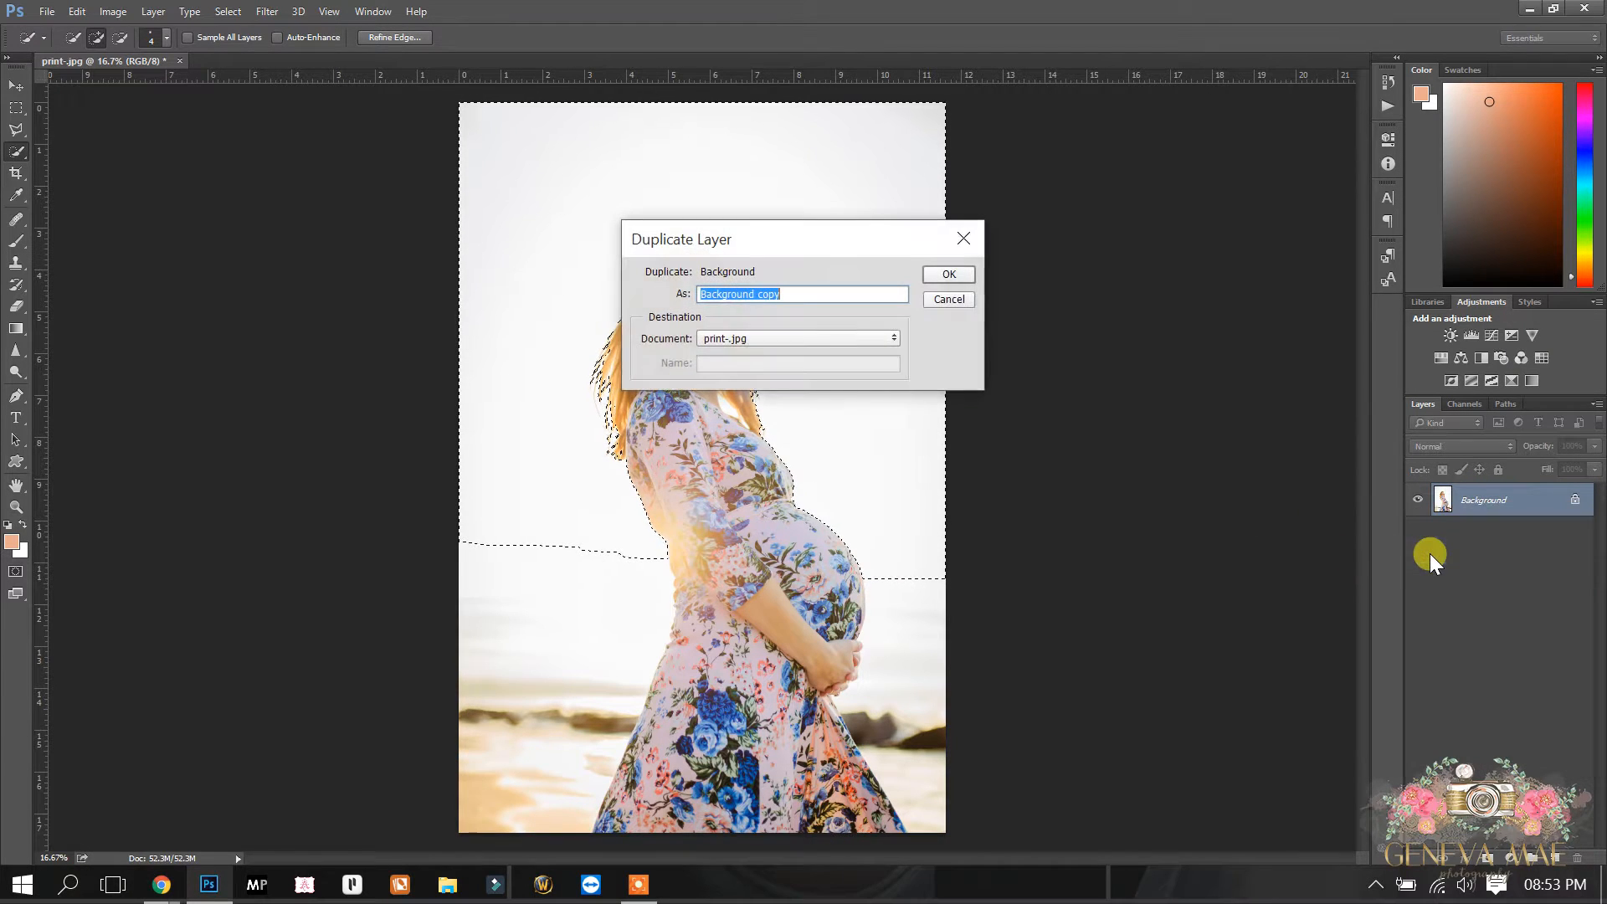
click(941, 274)
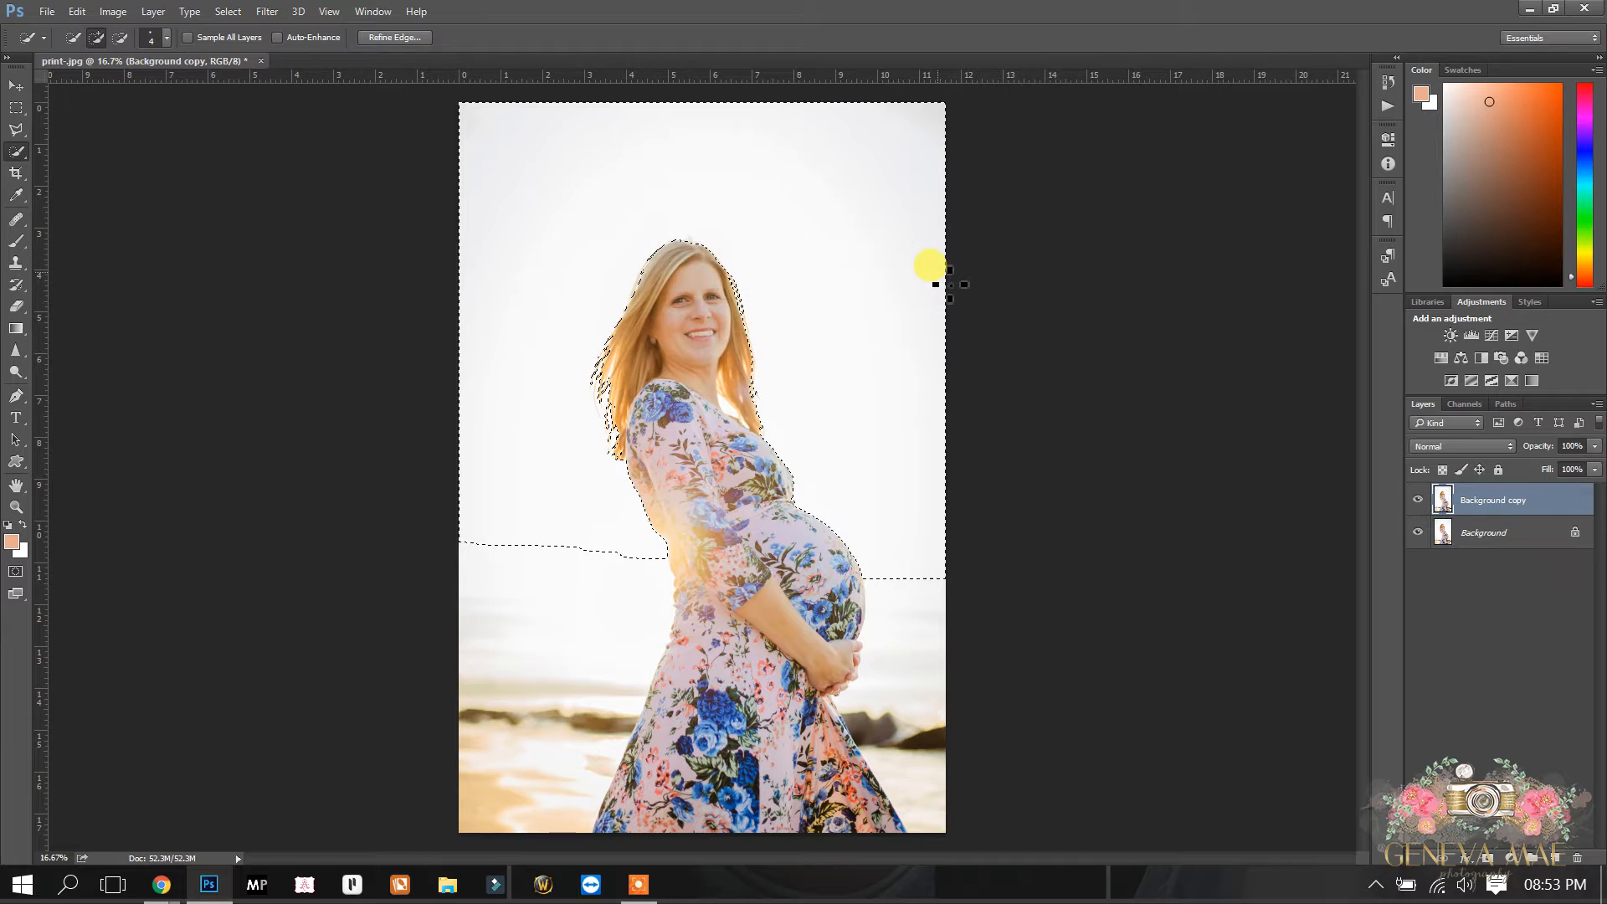
- Invert the selection and cut the woman and beach foreground from the duplicate layer onto a separate layer
right_click(809, 387)
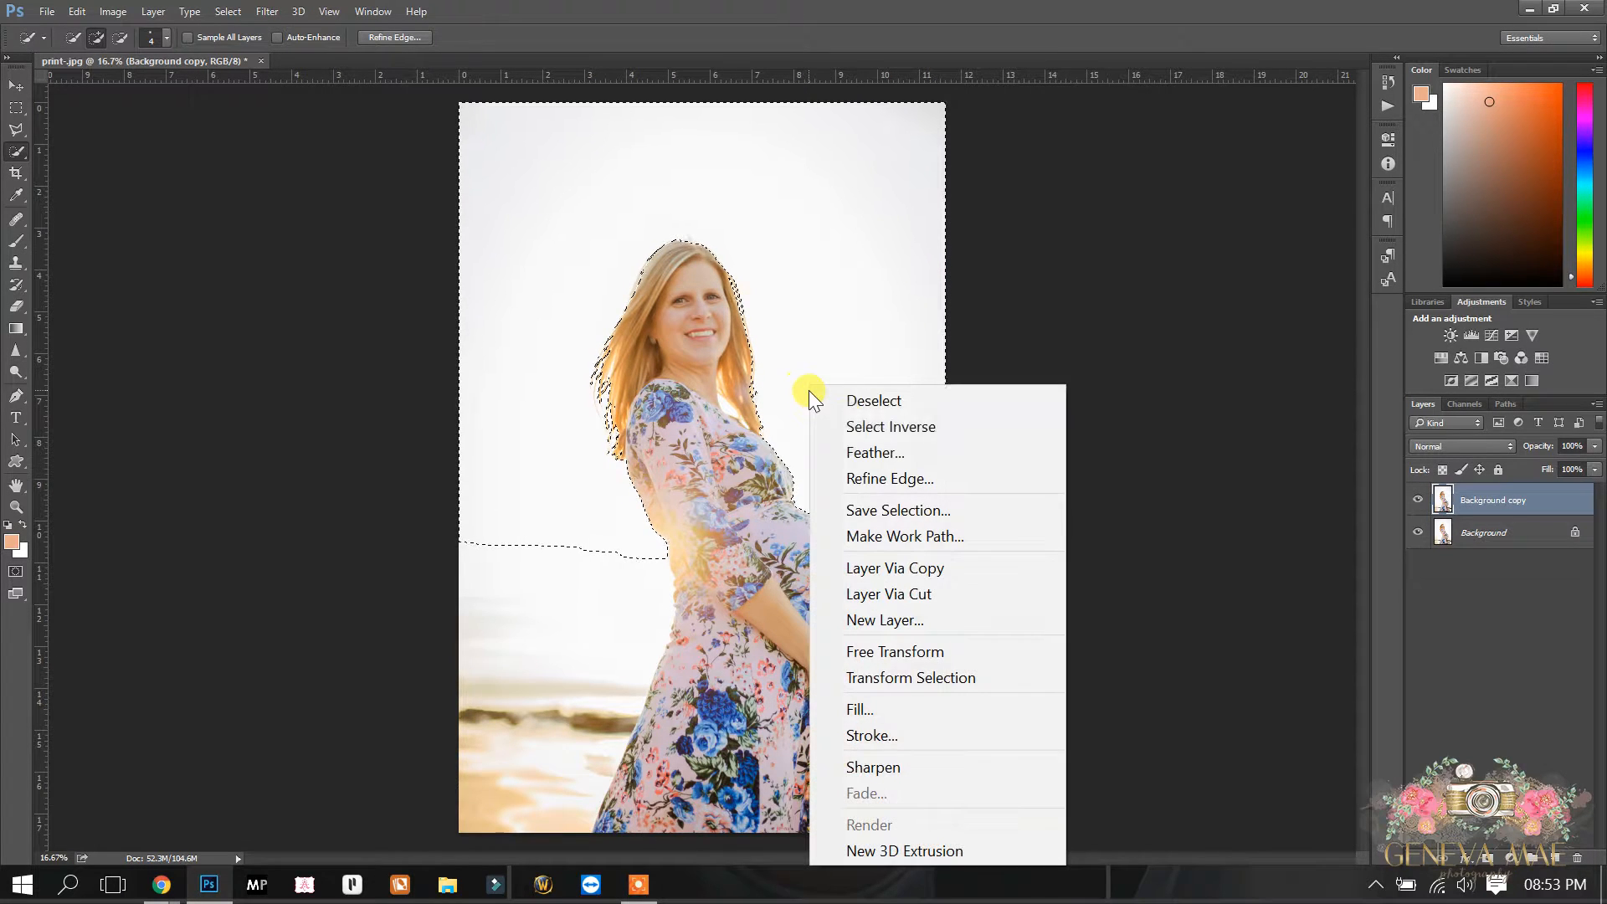
click(849, 426)
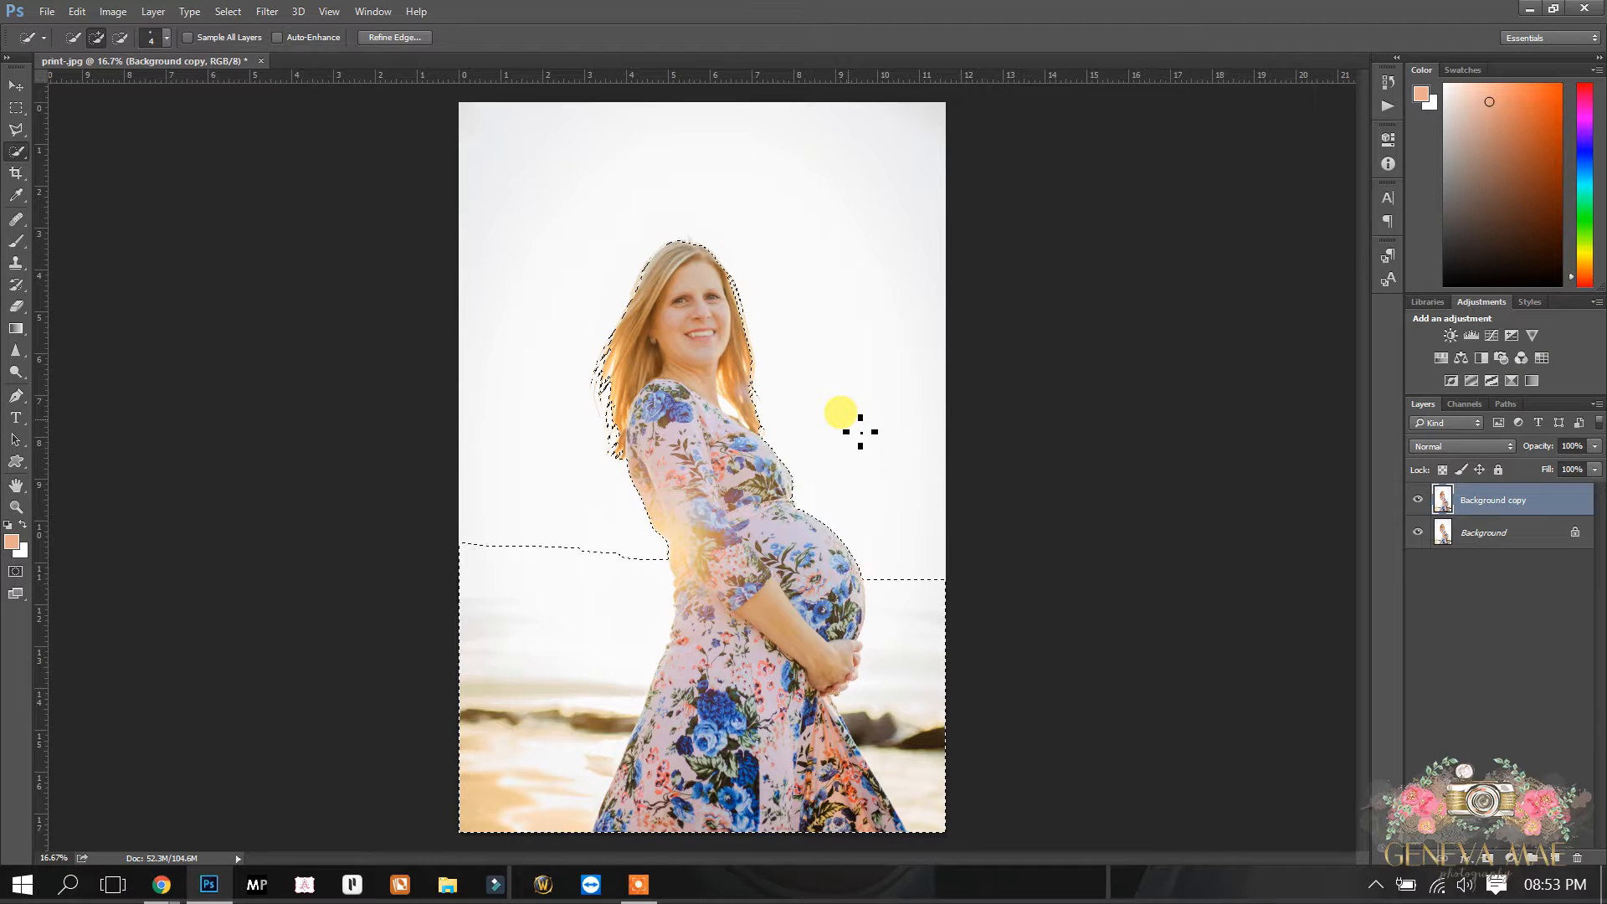
right_click(845, 415)
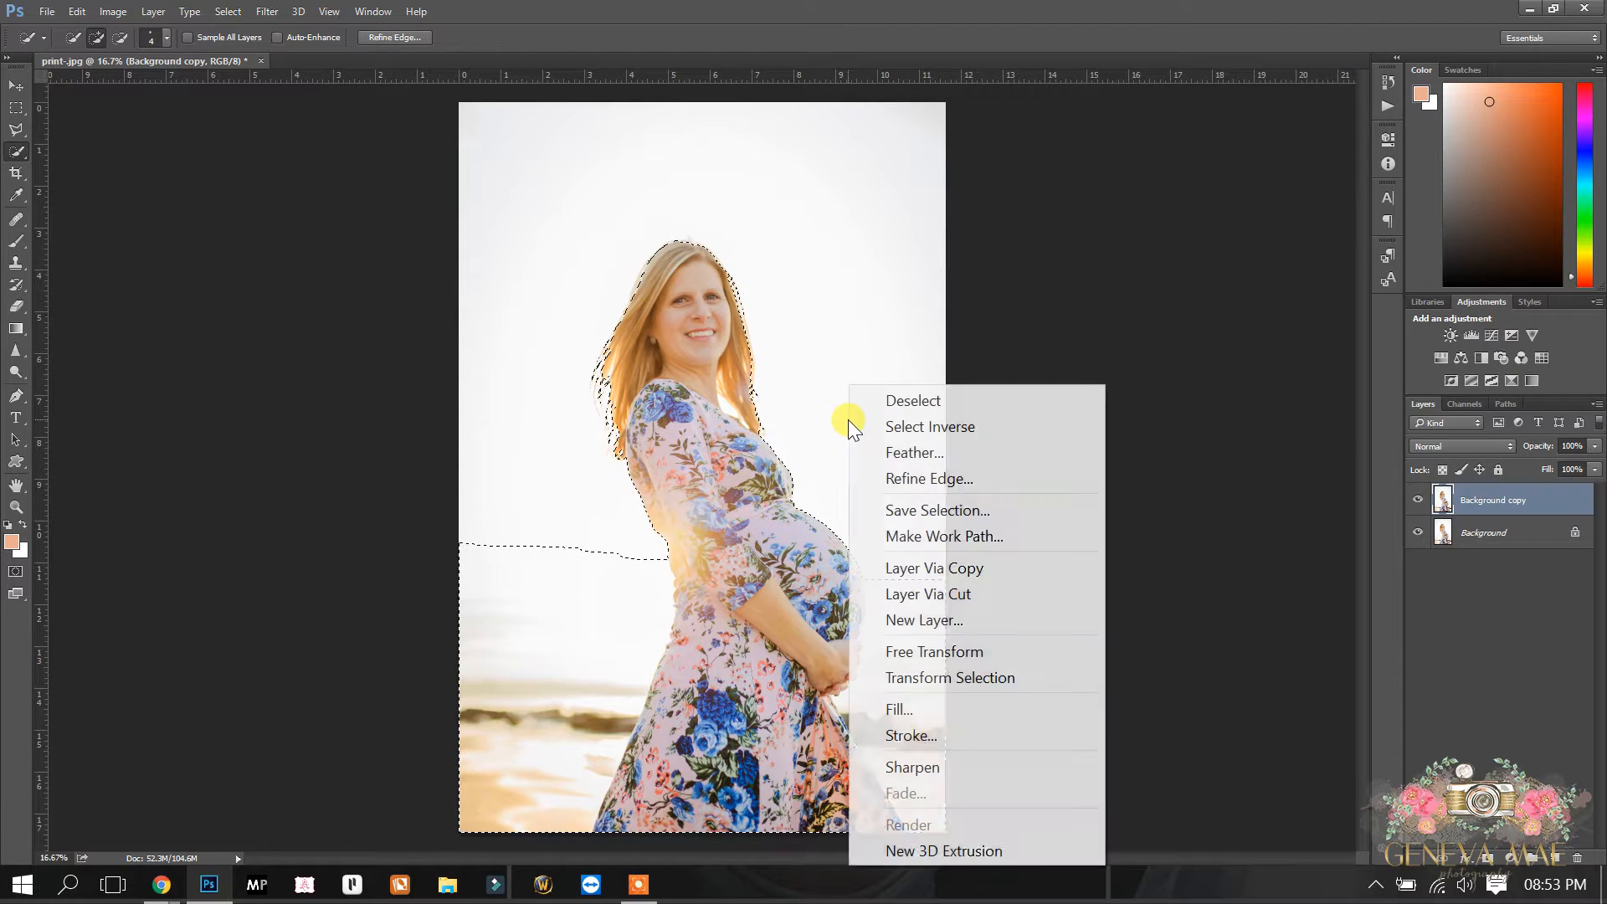
click(906, 594)
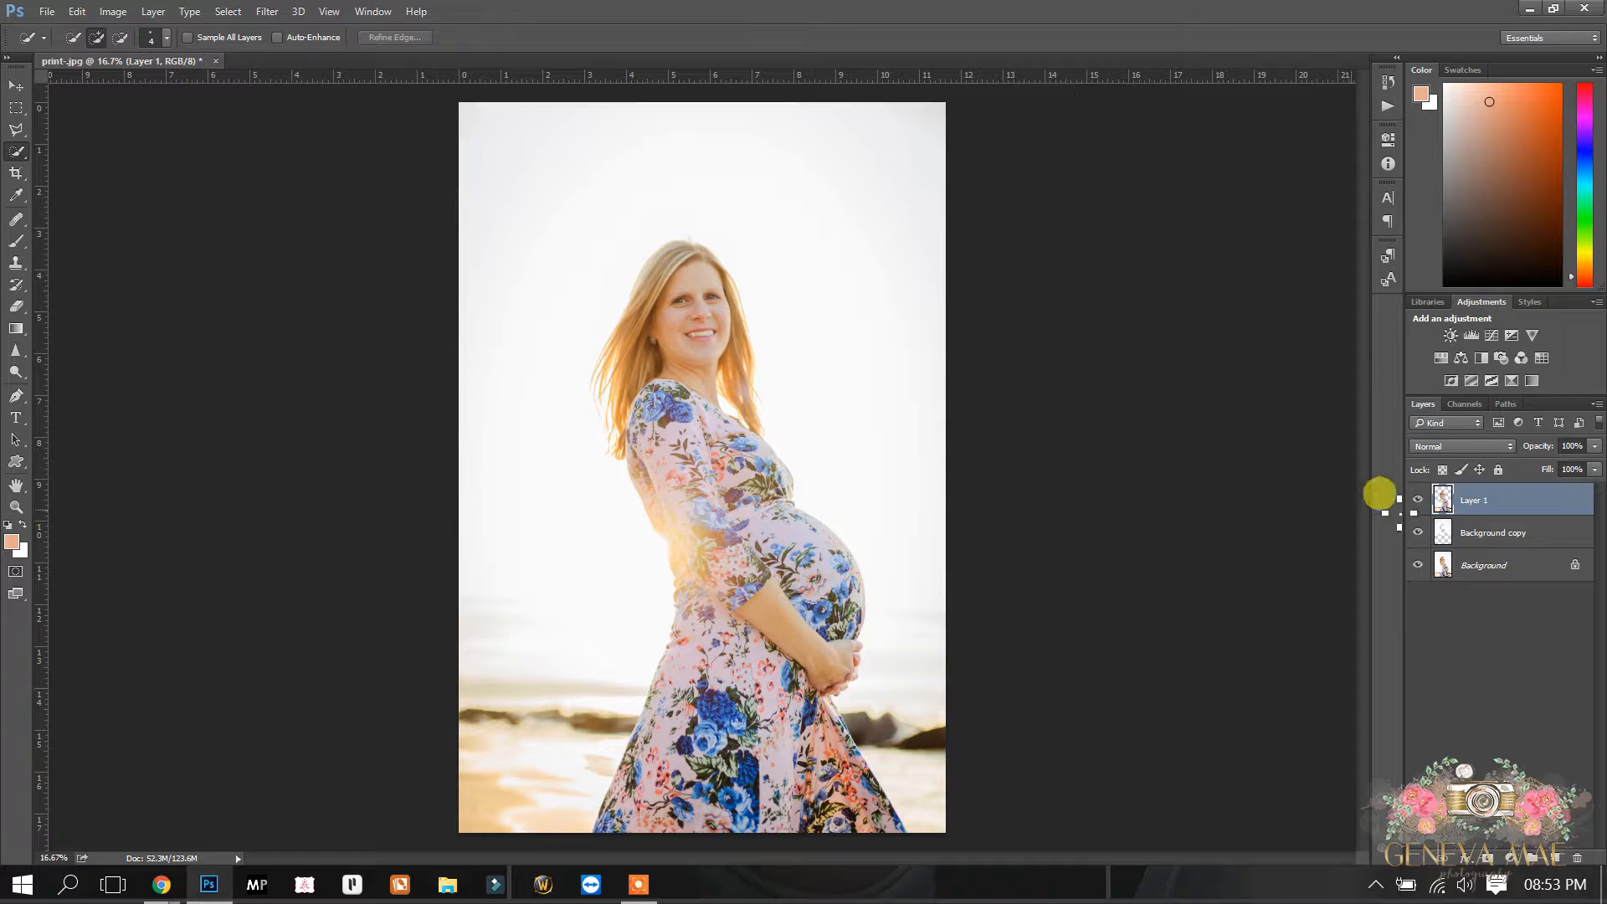
- Hide the Background layer and toggle Layer 1's visibility to examine the cutout around the woman and her hair
click(1417, 565)
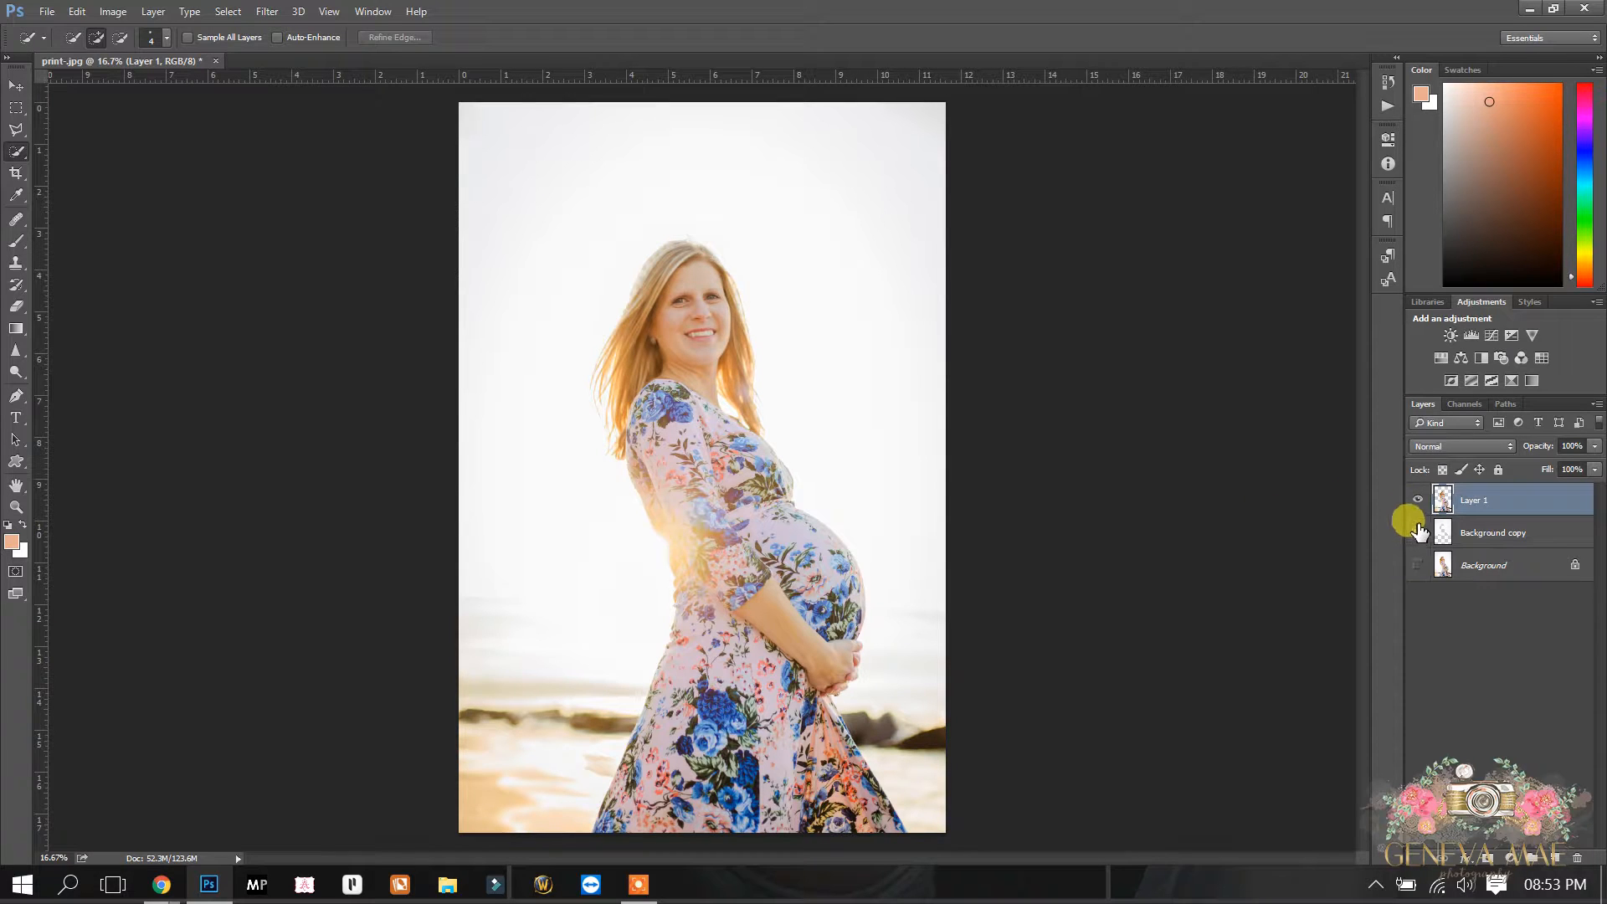
click(1416, 501)
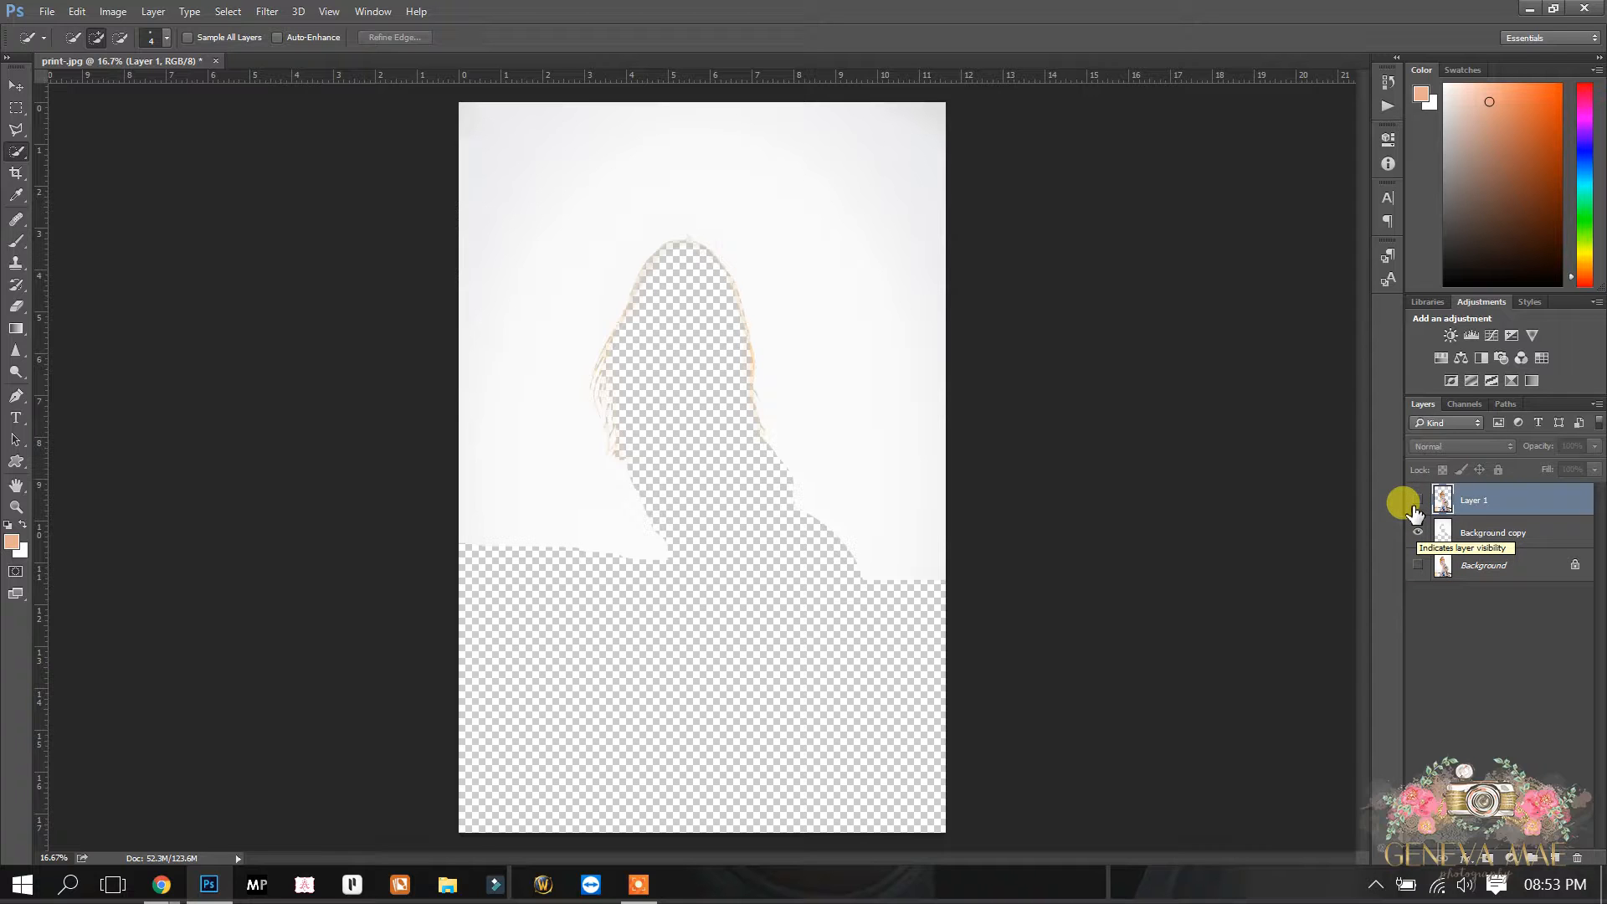
click(1416, 501)
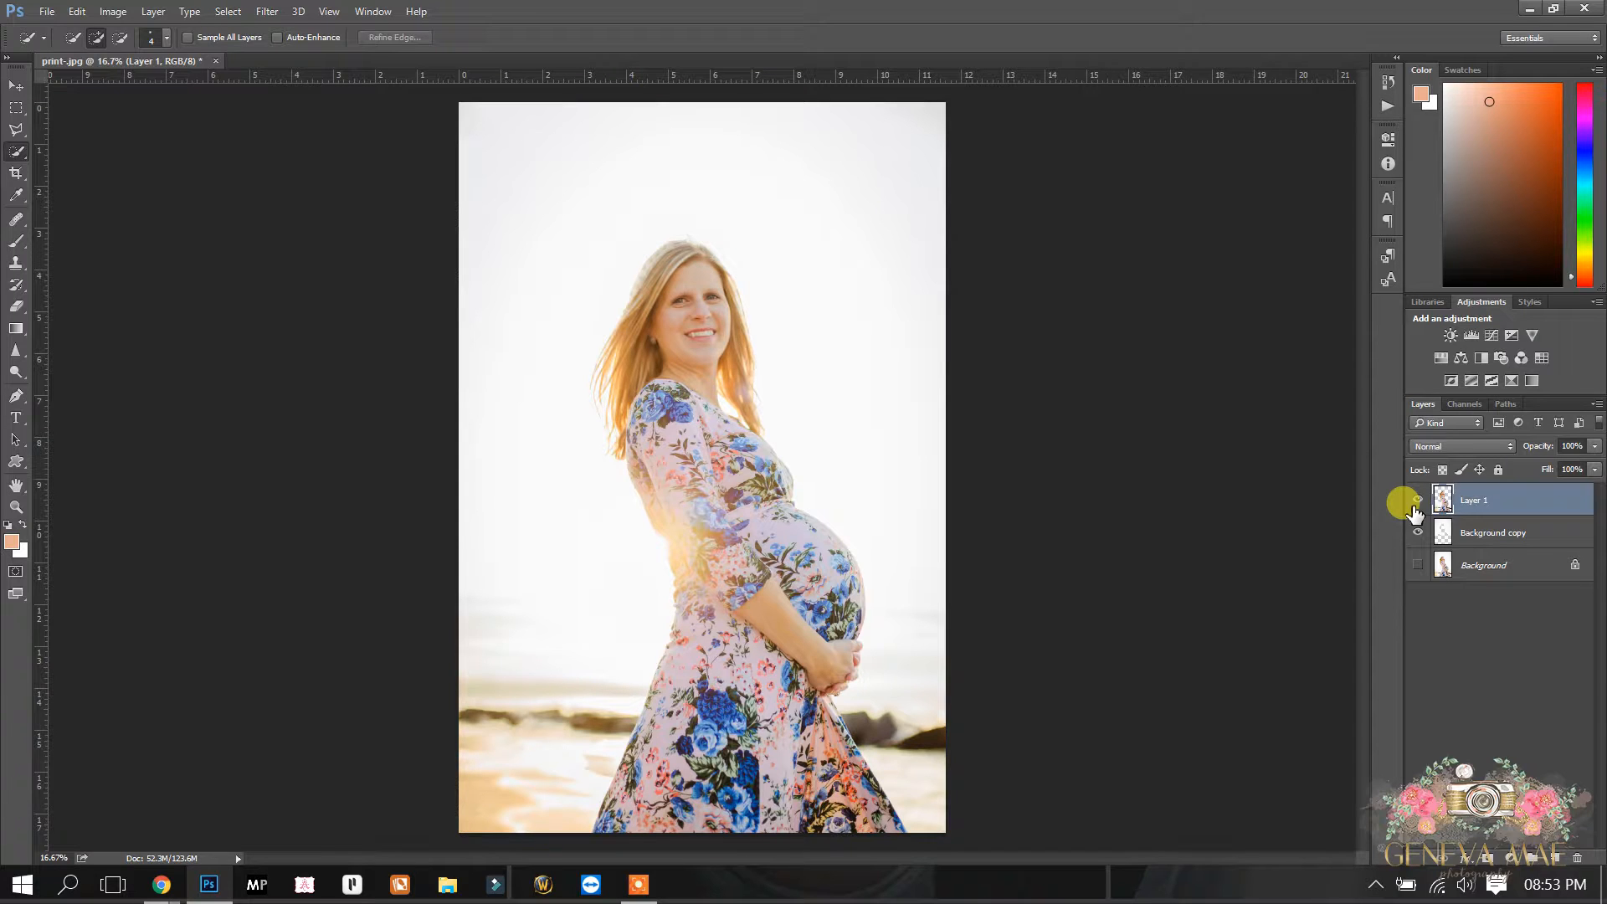
click(1417, 501)
click(1417, 502)
click(1417, 501)
click(1417, 502)
click(1417, 501)
- Make Layer 1 and the Background layer visible and hide the Background copy layer
click(1416, 501)
click(1417, 532)
click(1415, 565)
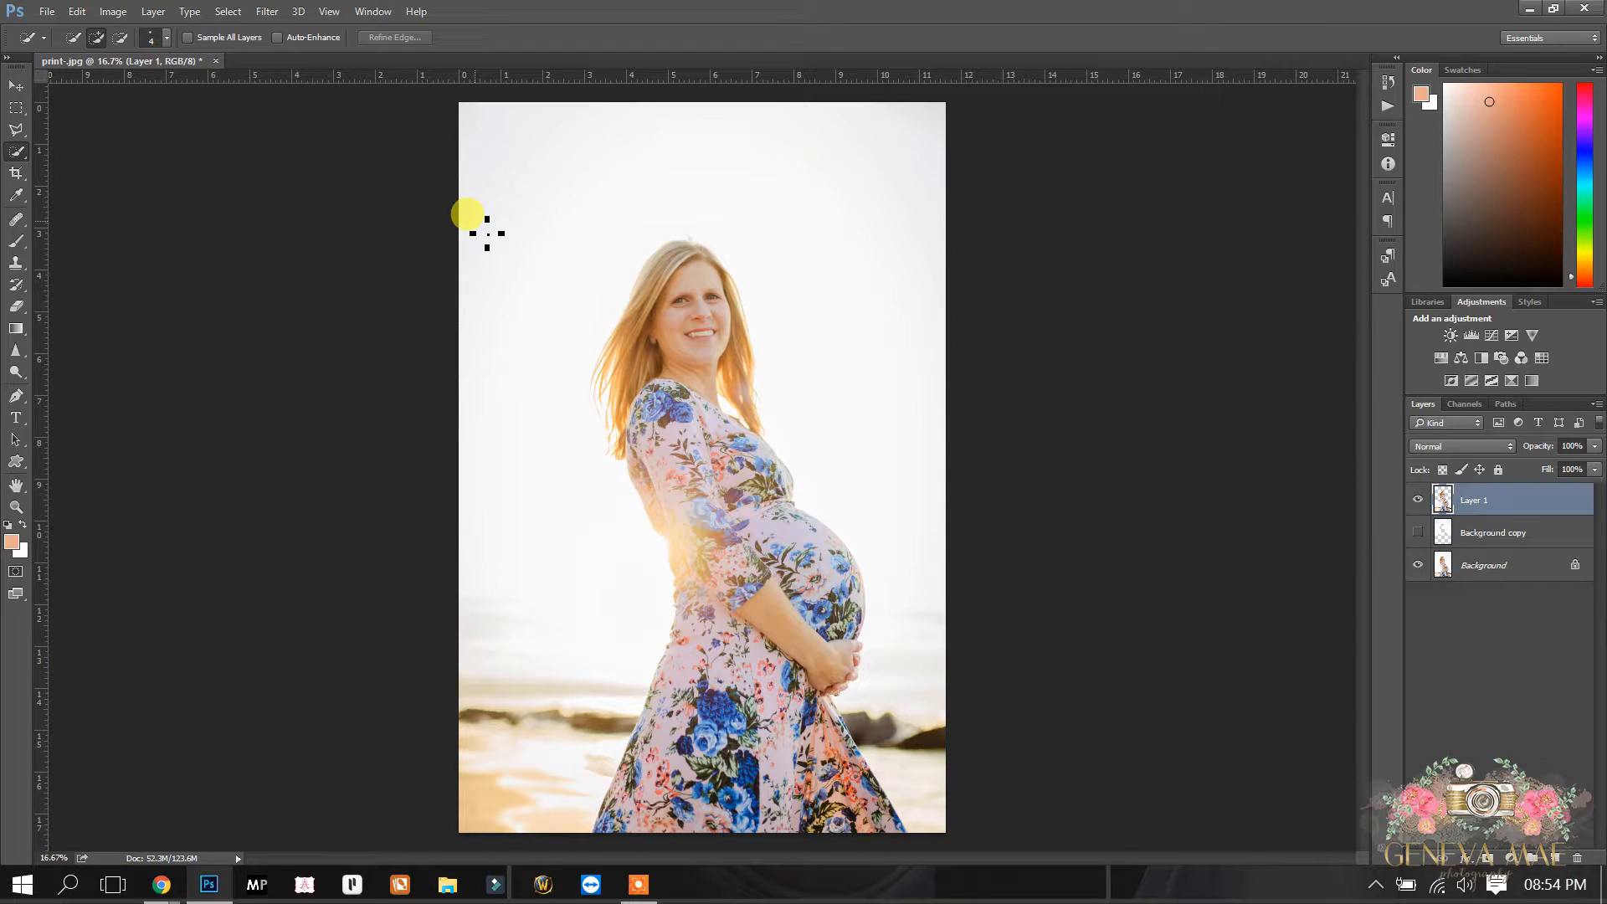
- Browse for an image to open in the Pictures folder of the BERTHA network computer
click(48, 12)
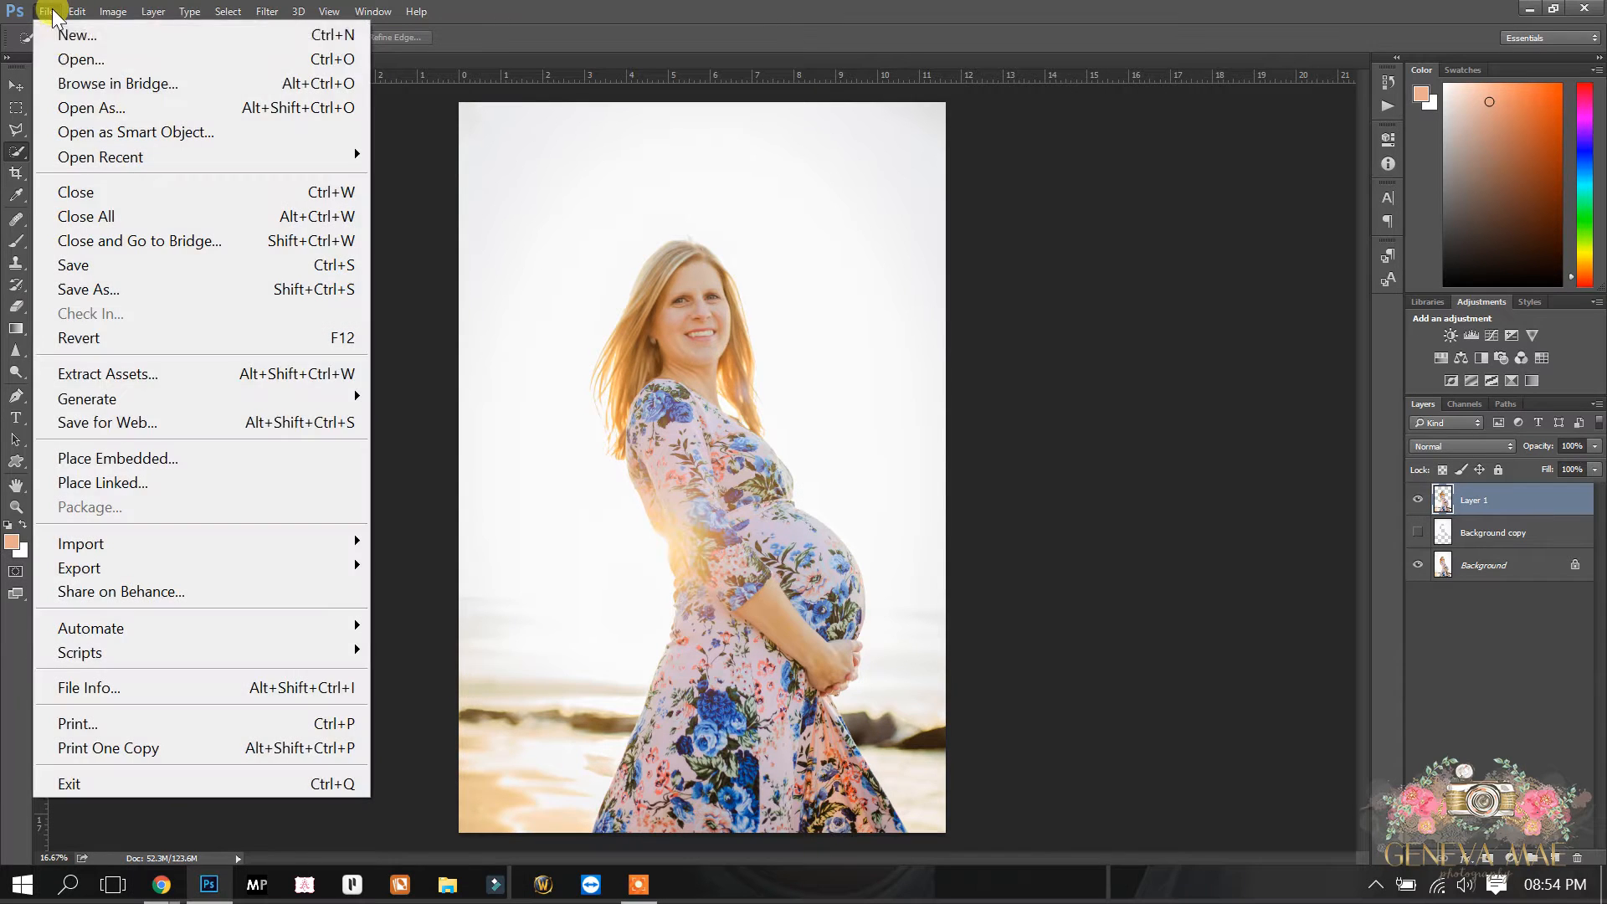
click(68, 60)
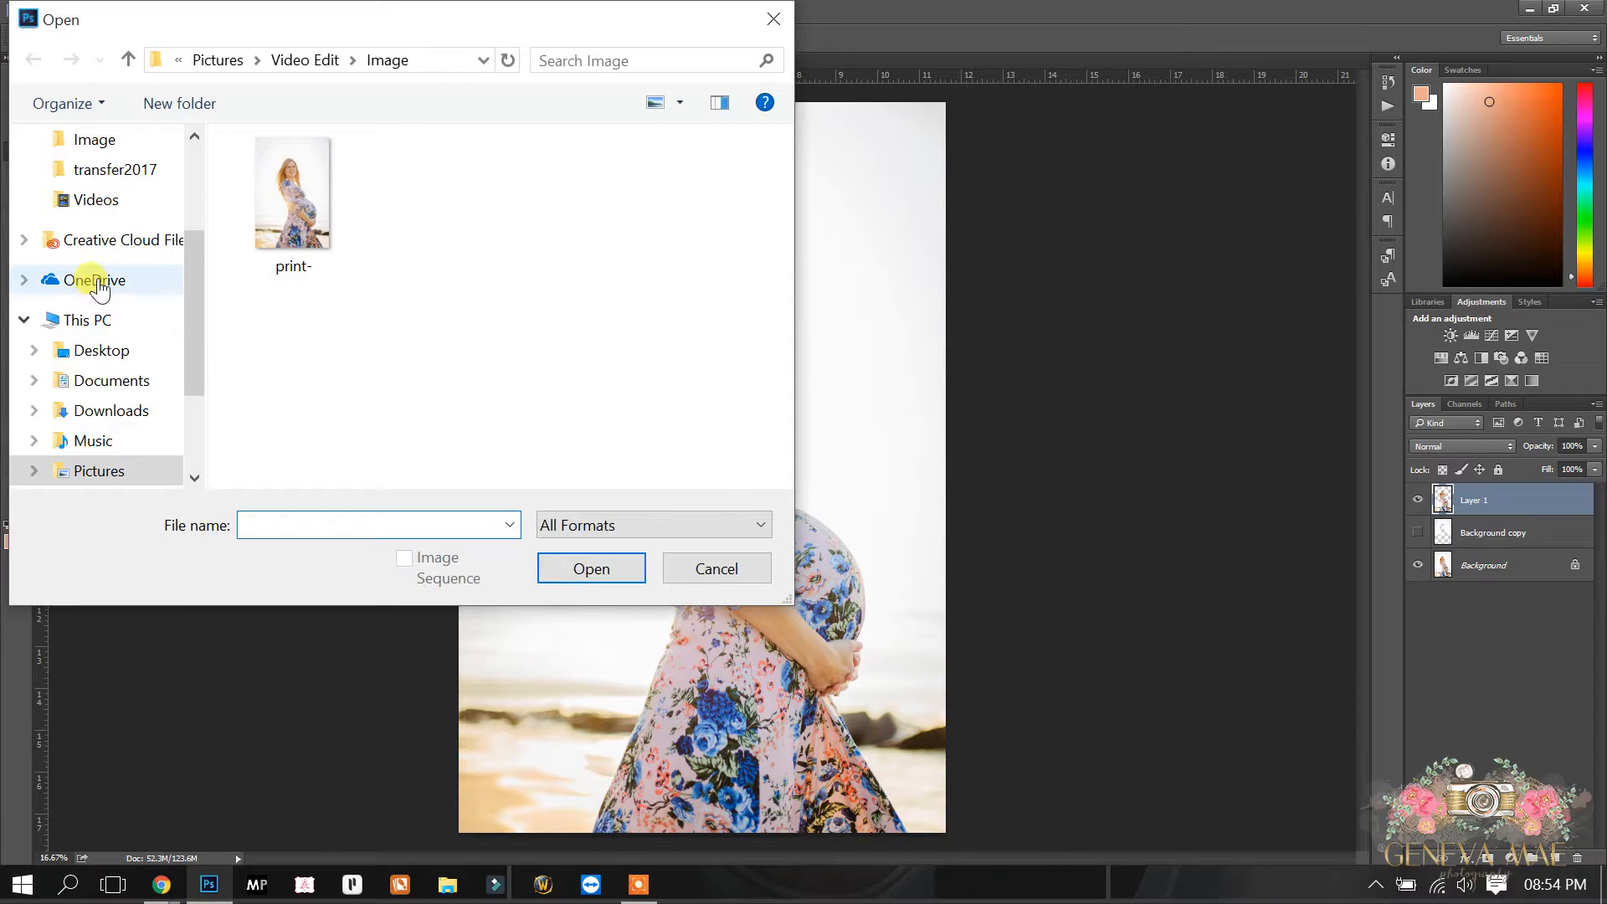
drag(184, 375, 191, 454)
scroll(108, 430, down, 2)
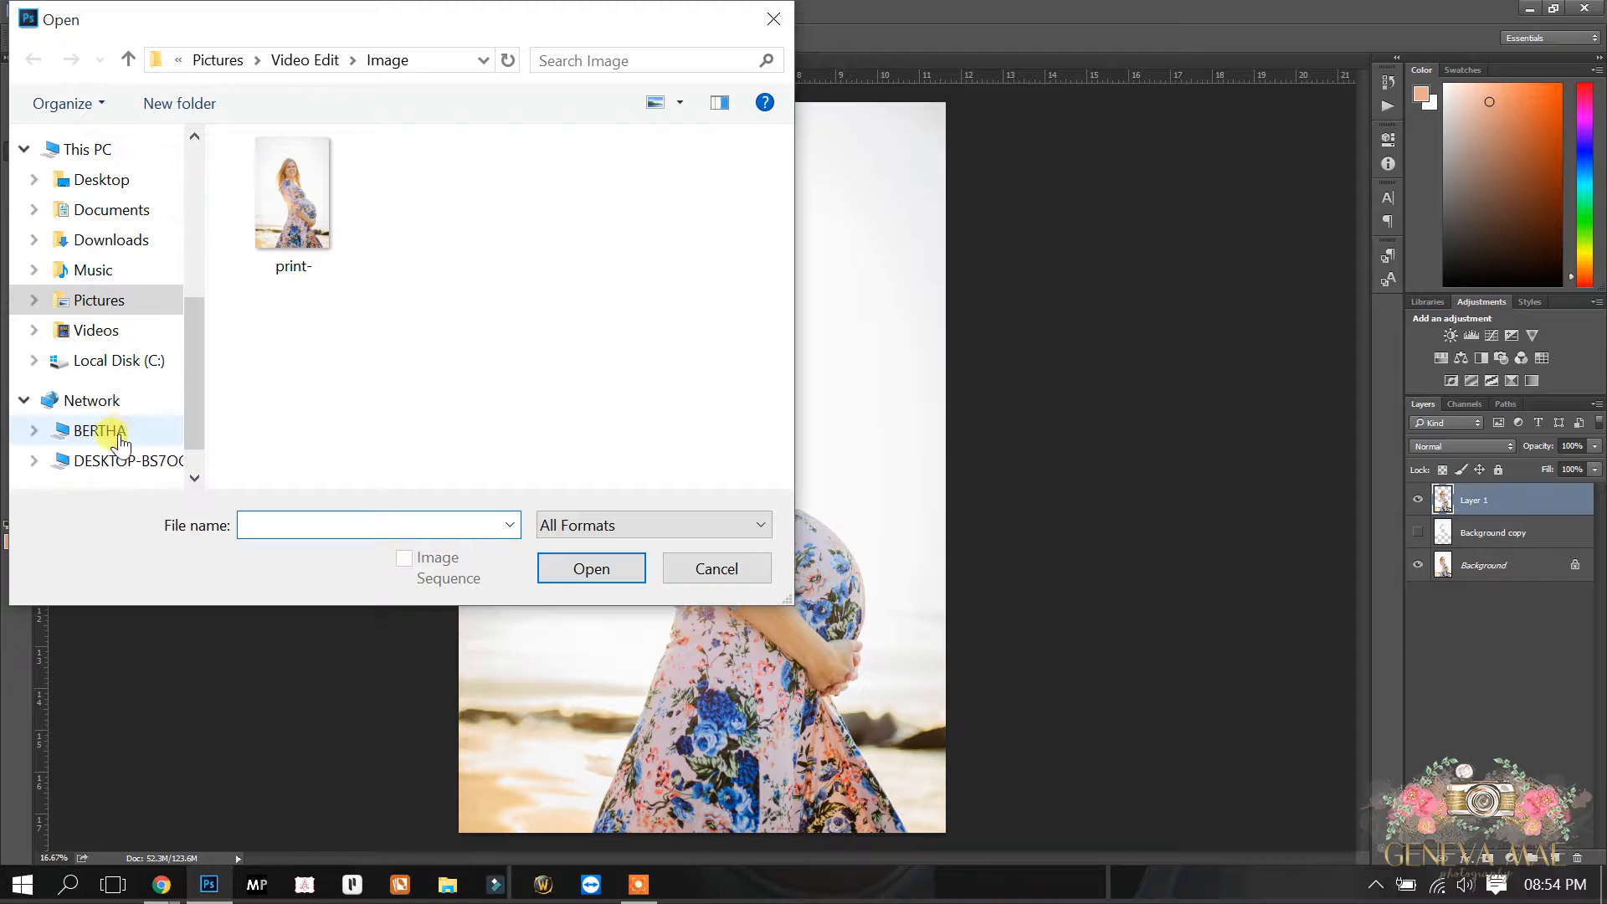
click(117, 437)
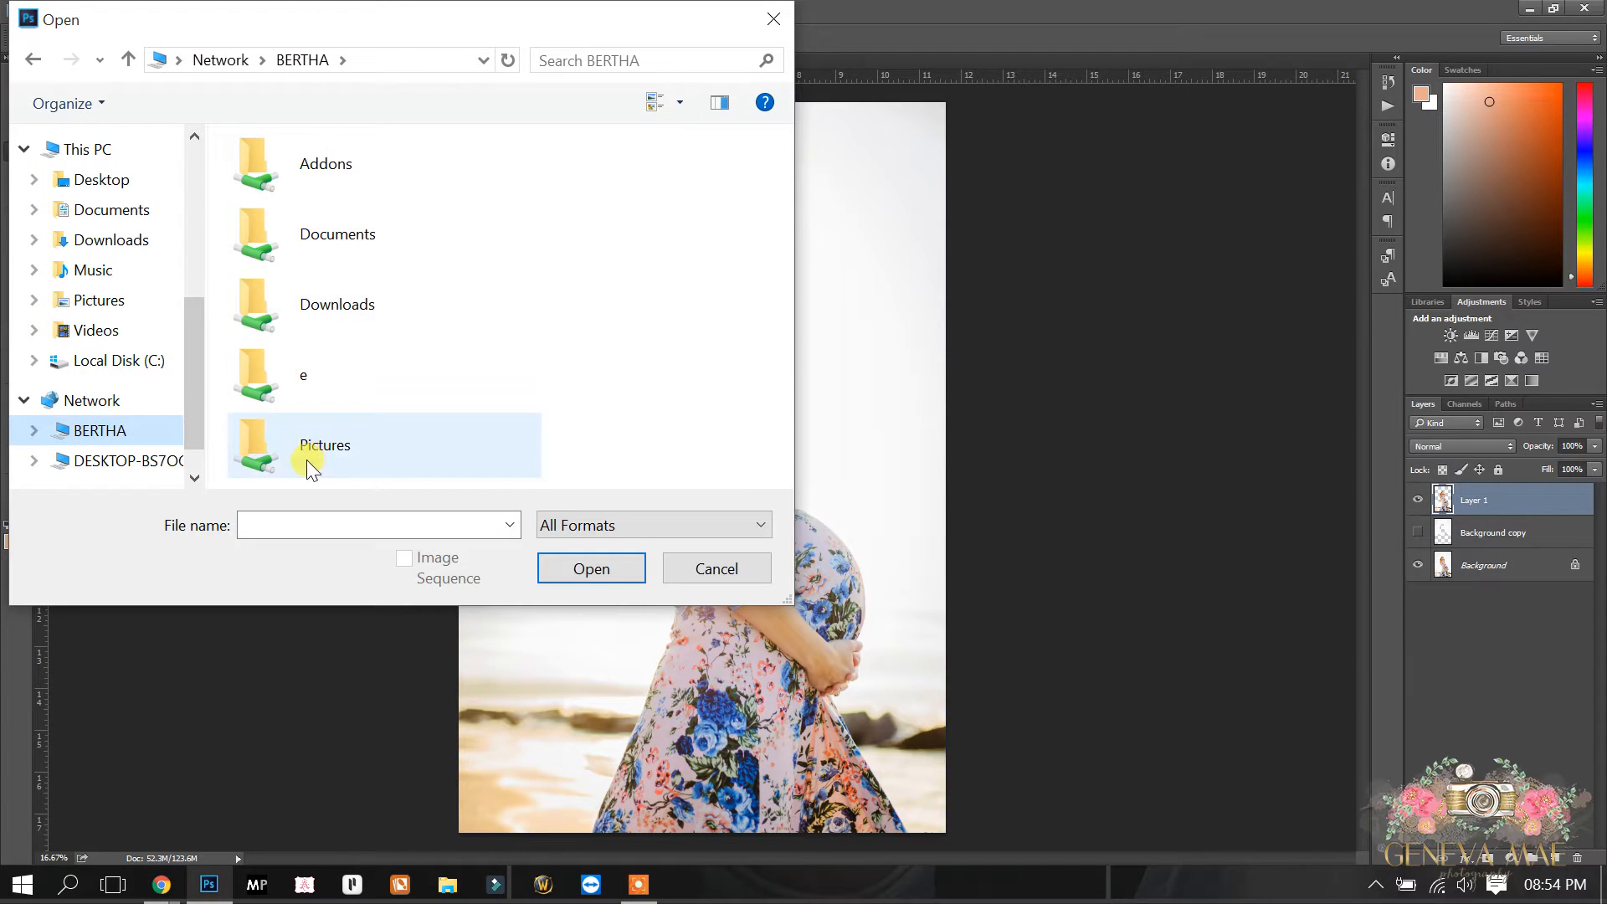
double_click(353, 447)
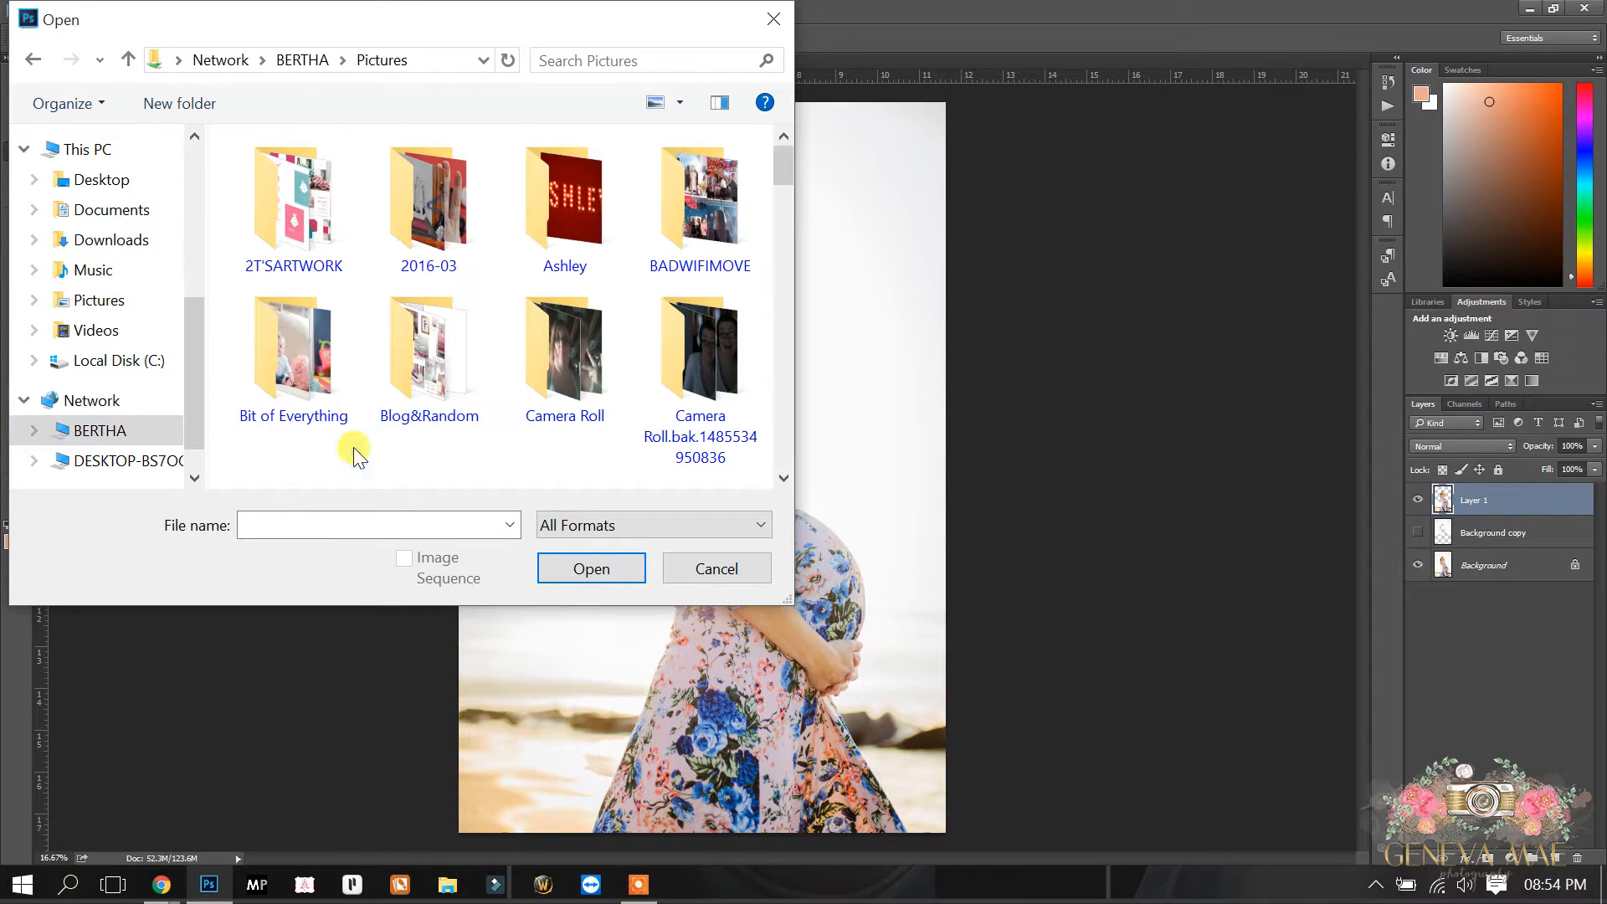
- Search the folder for "clouds" and open the Arisen (clean).jpg sky image
click(663, 62)
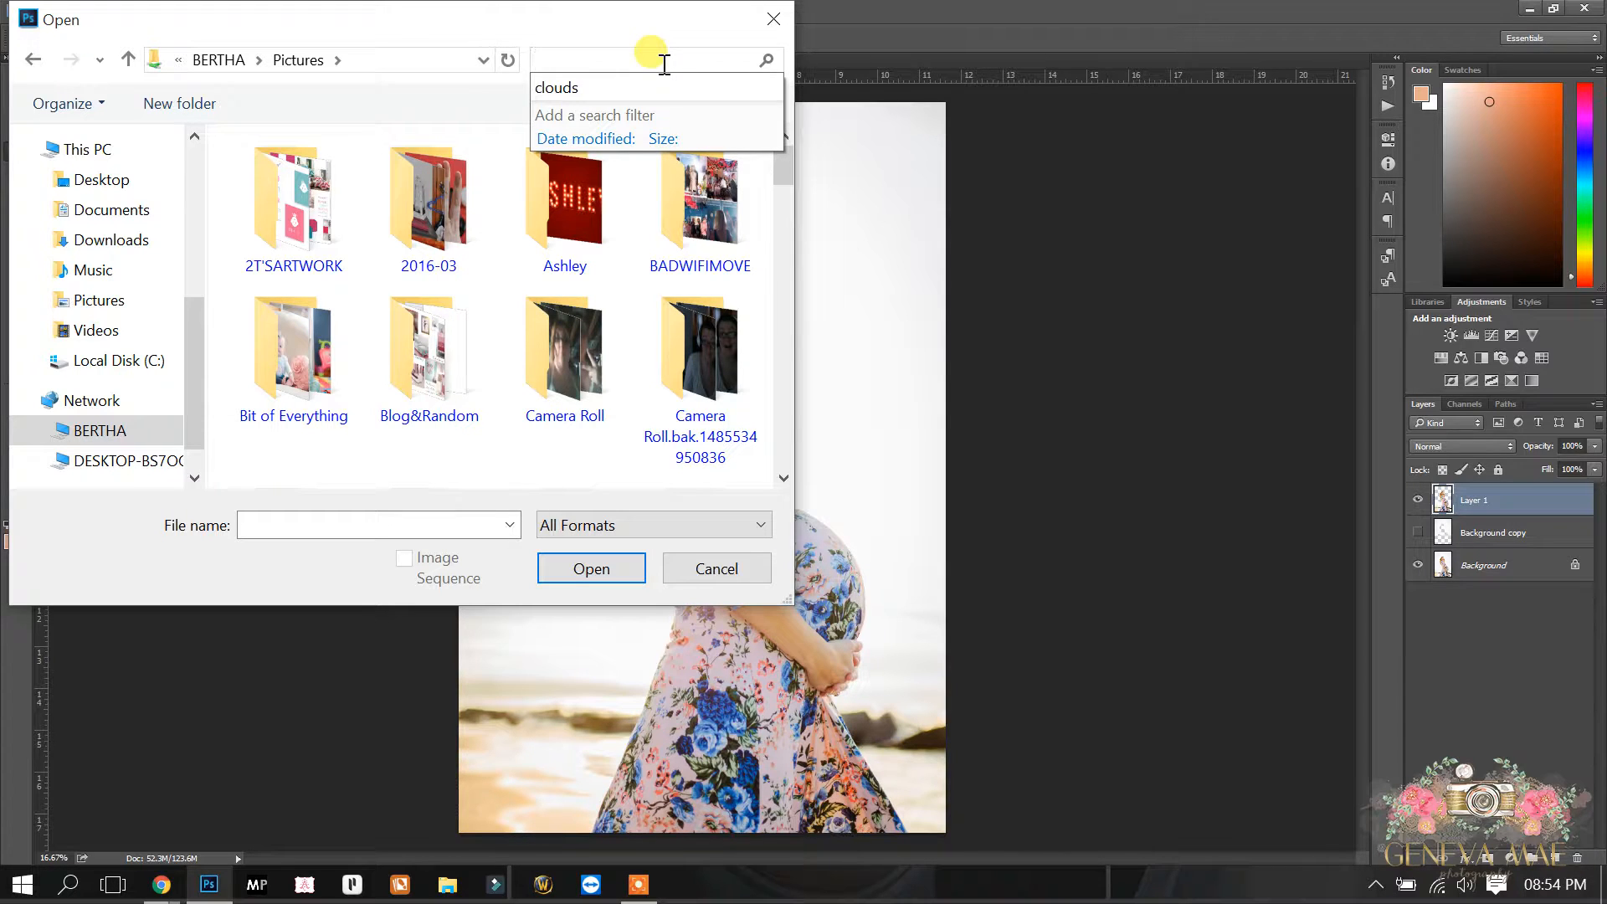
click(634, 88)
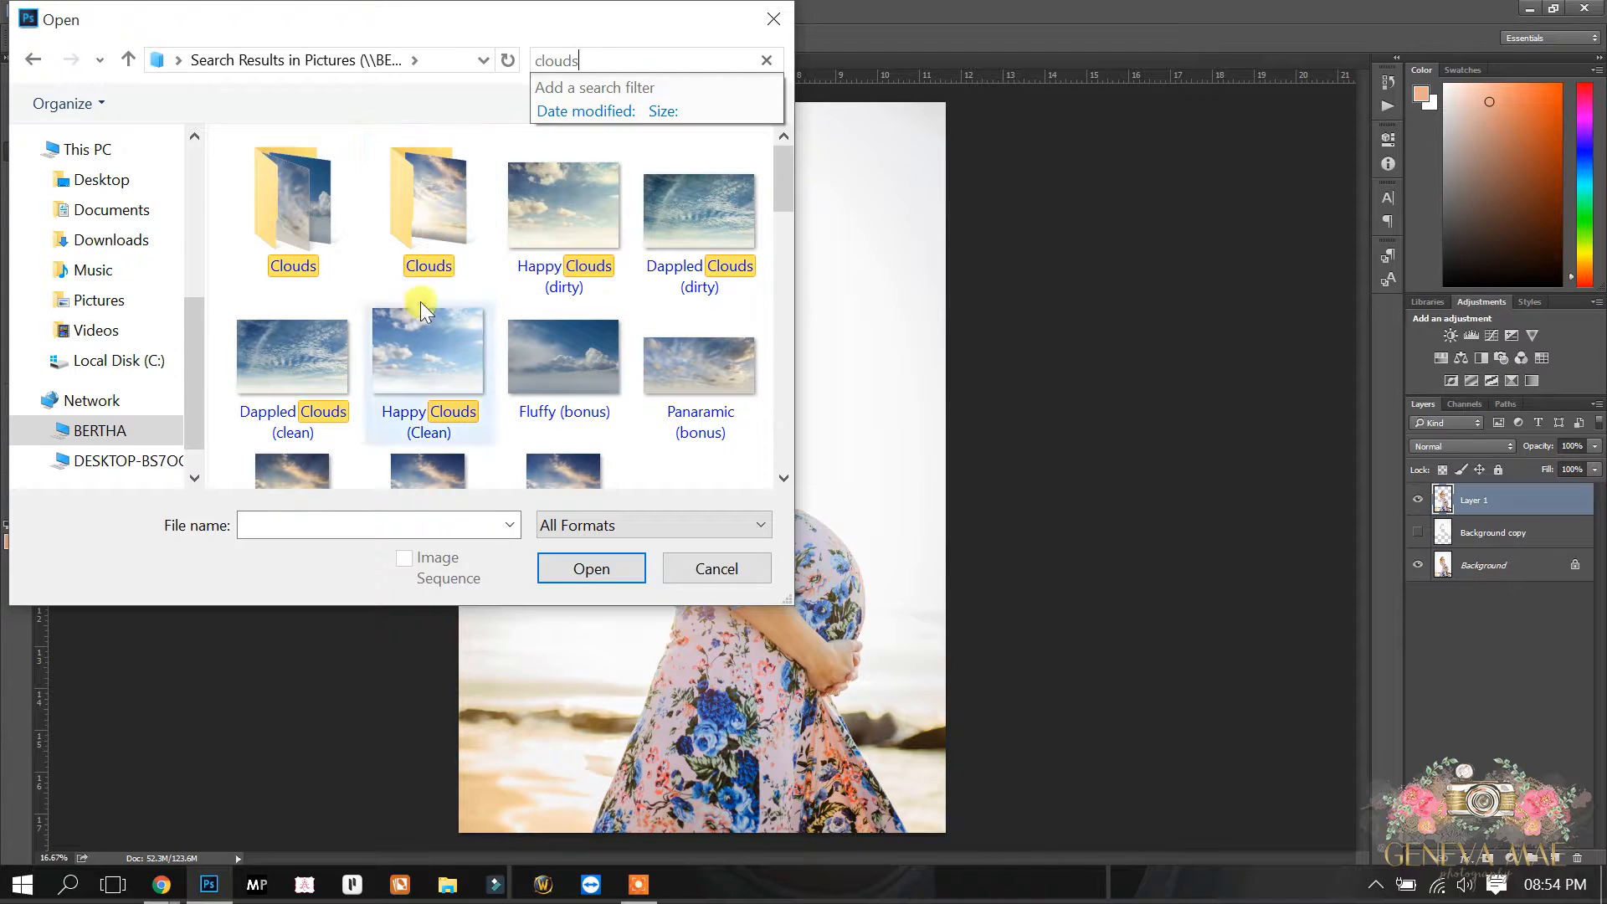
drag(790, 174, 790, 208)
click(389, 326)
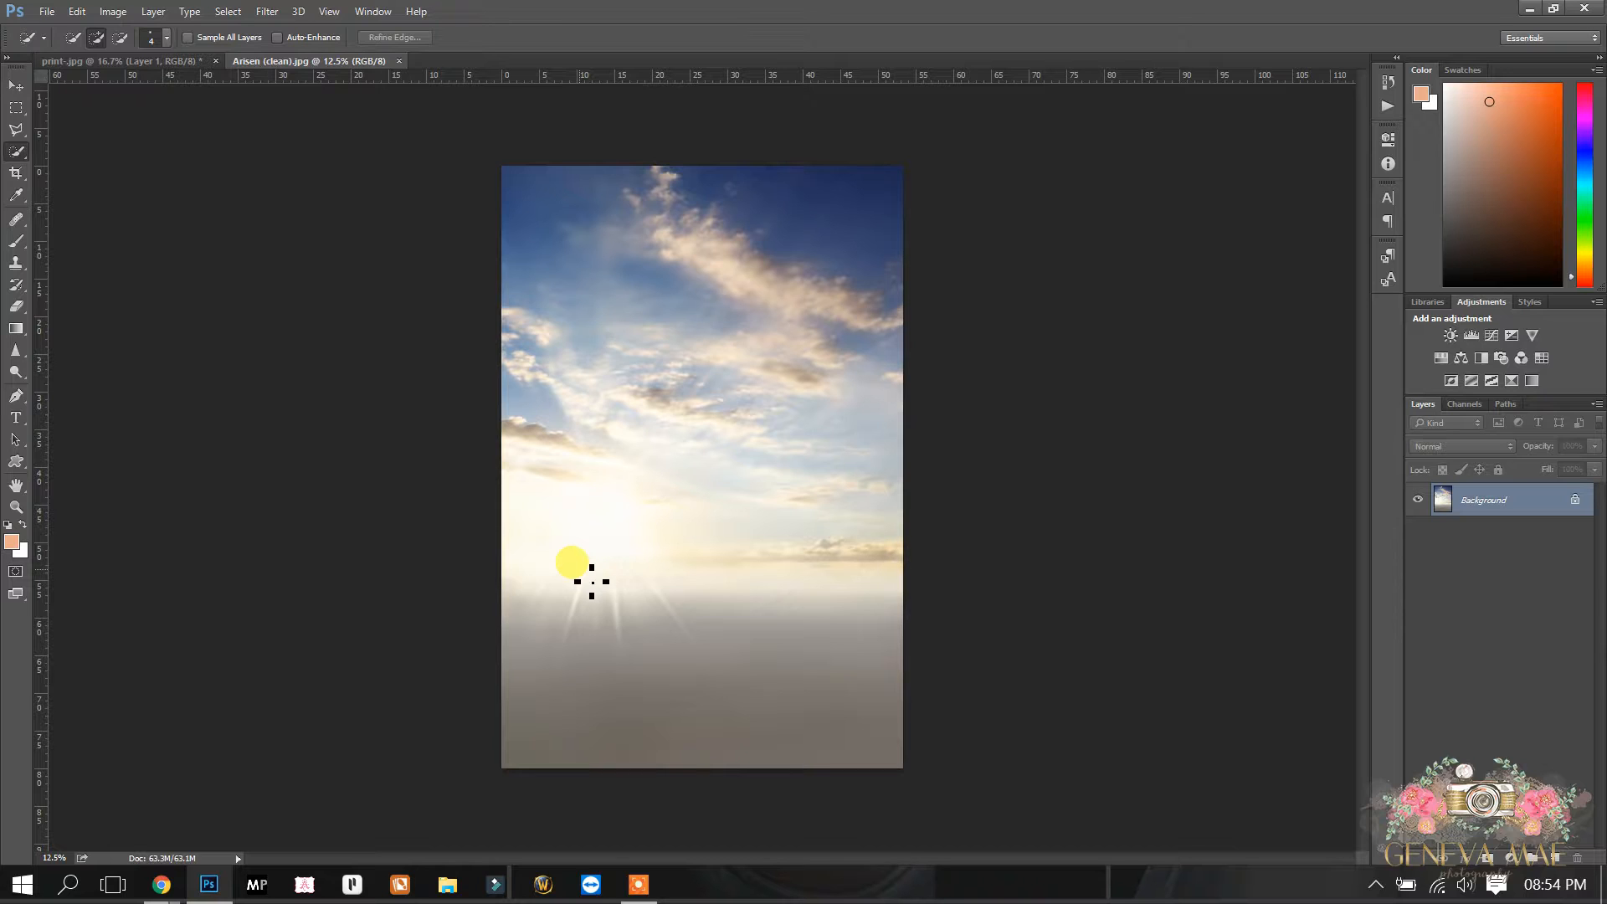
- Copy the entire Arisen (clean).jpg sky, make print-.jpg's Background copy layer visible, and paste the sky directly above it
key(ctrl+a)
key(ctrl+c)
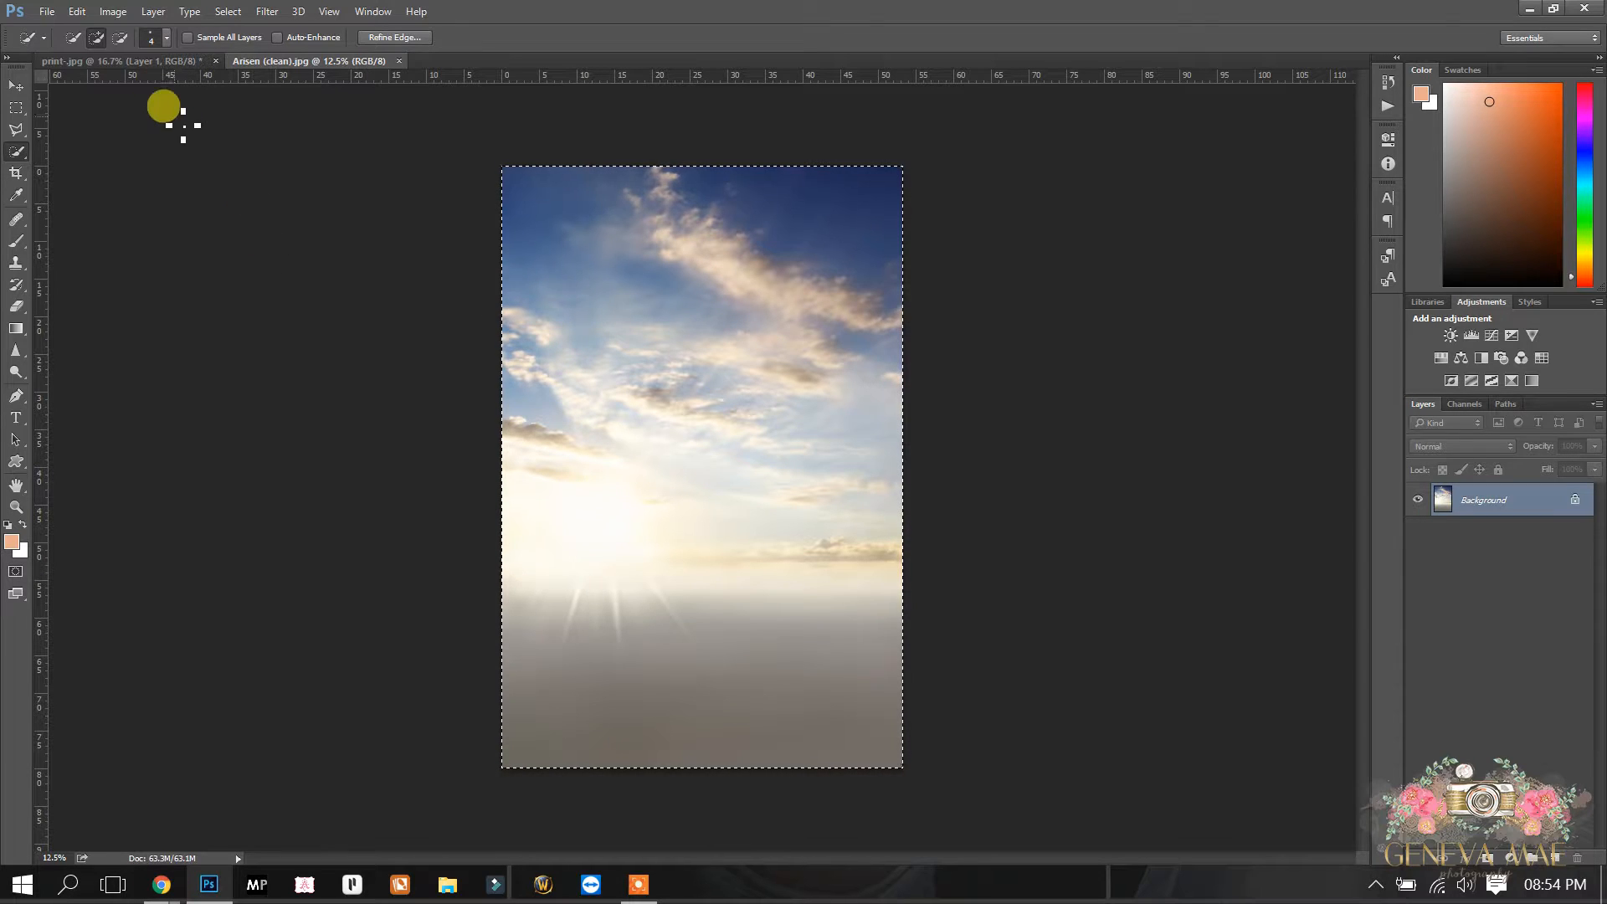
click(154, 63)
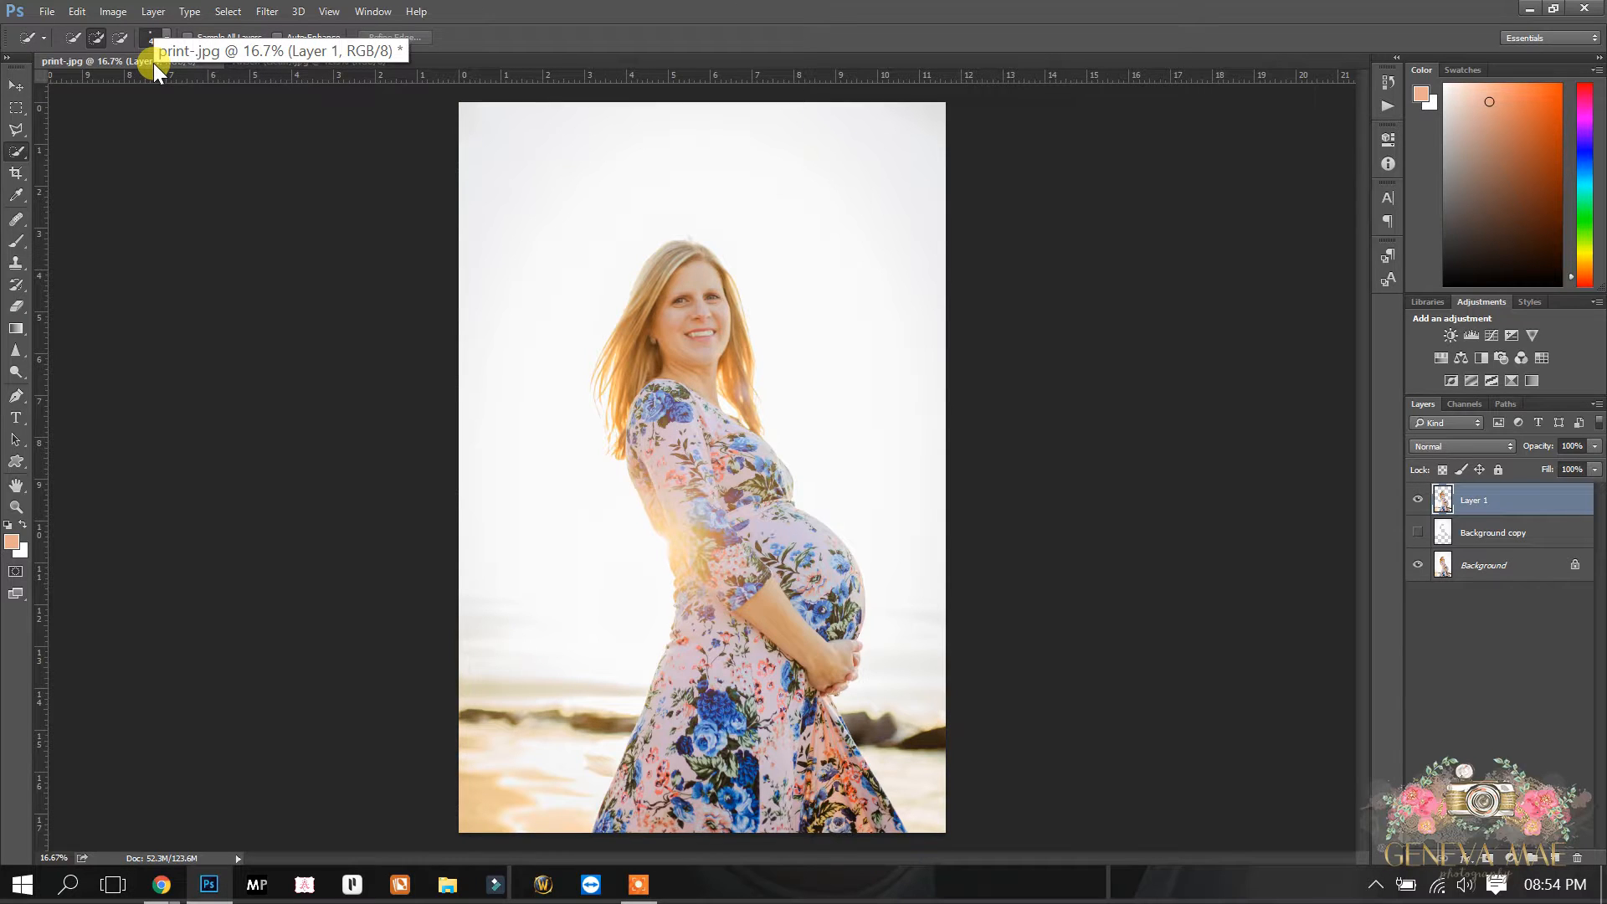
click(1417, 533)
click(1557, 536)
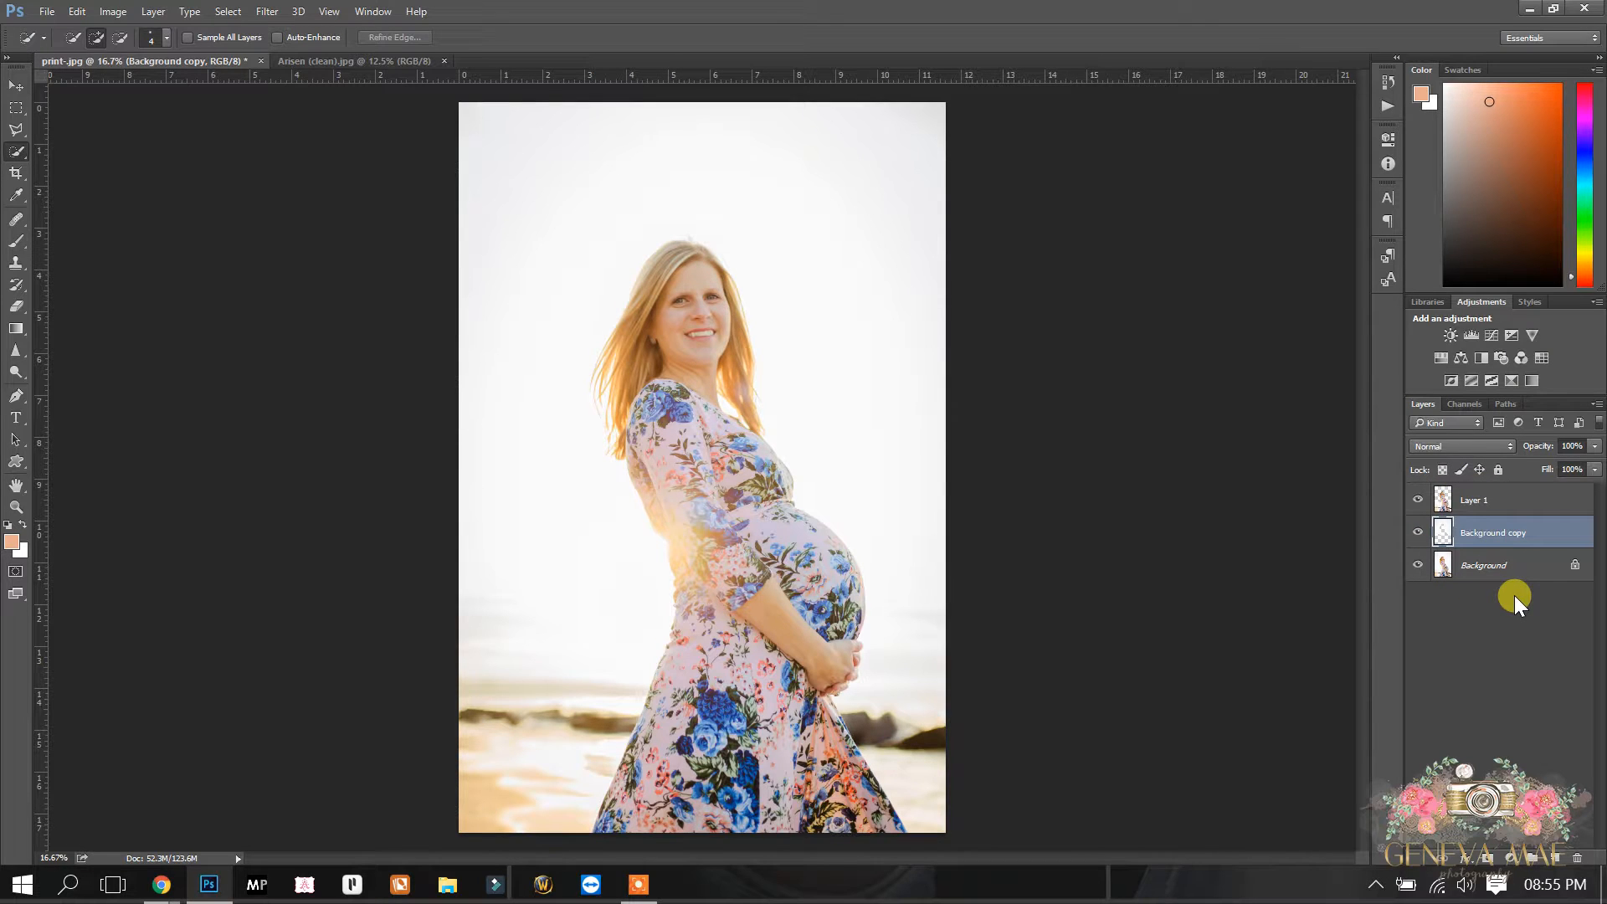
key(ctrl+v)
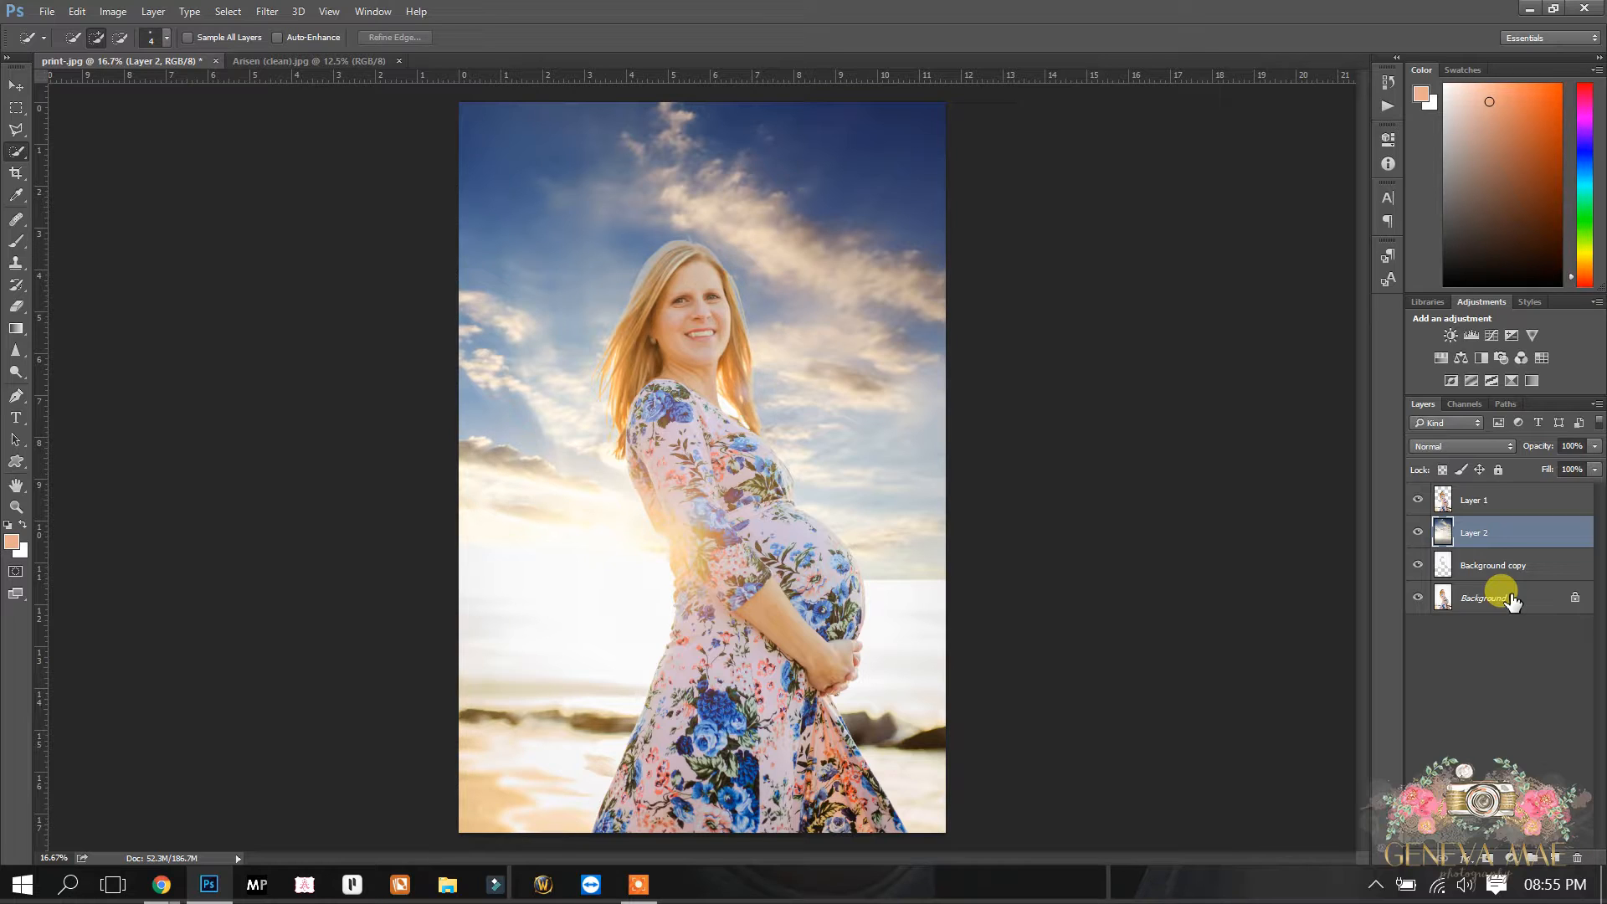
- Scale up the pasted sky on Layer 2 past the canvas's upper right corner and apply the transform
click(67, 13)
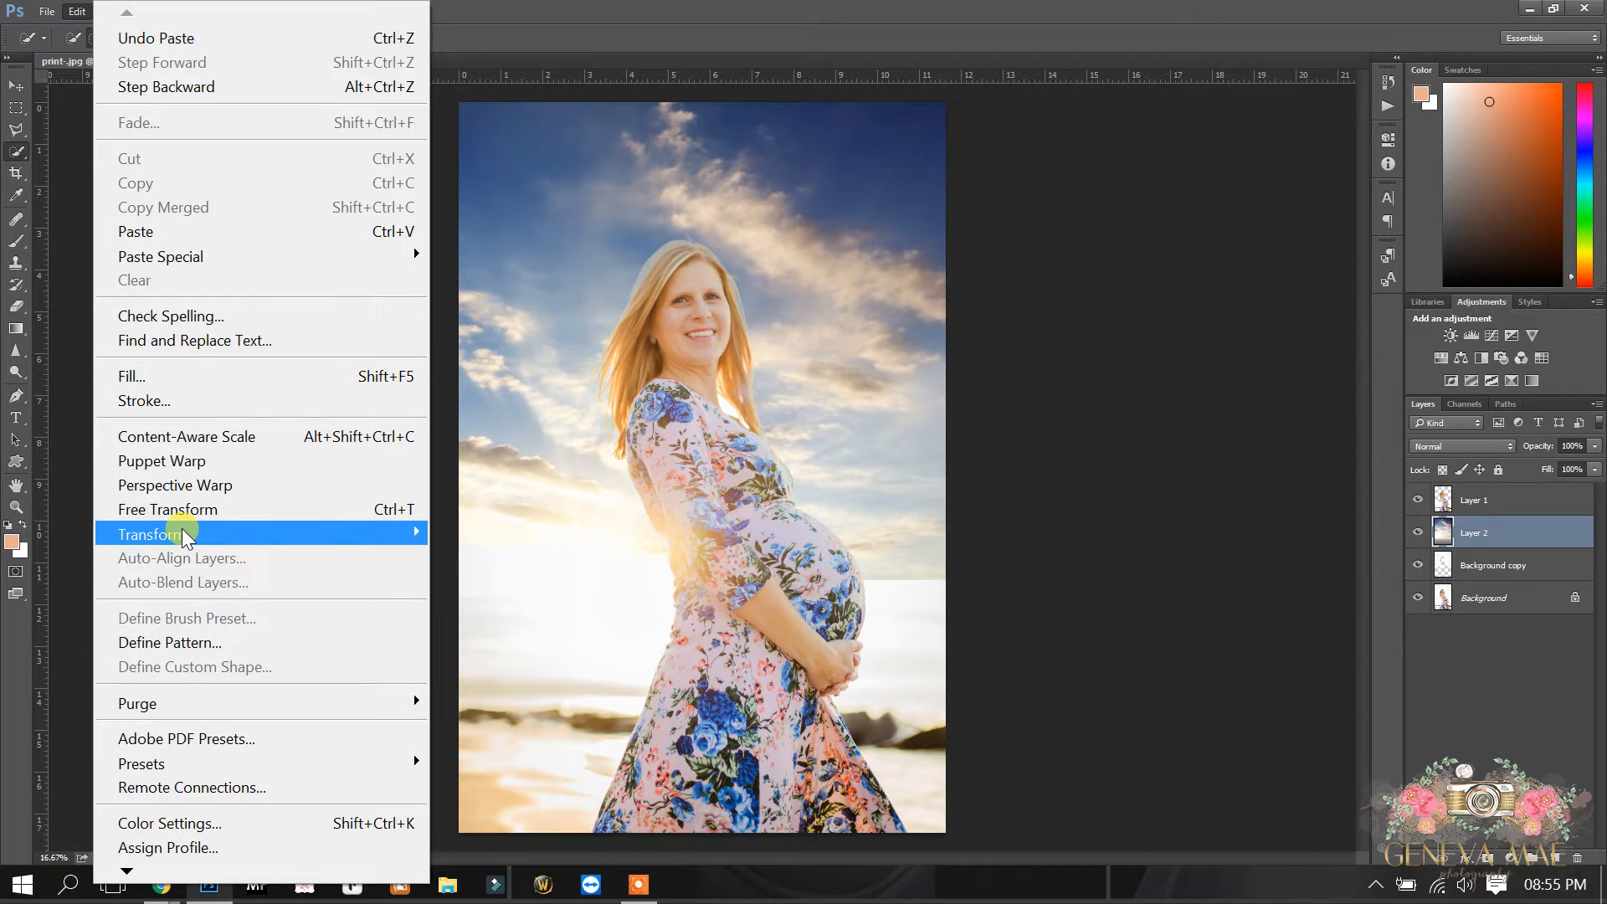
mouse_move(184, 536)
click(472, 570)
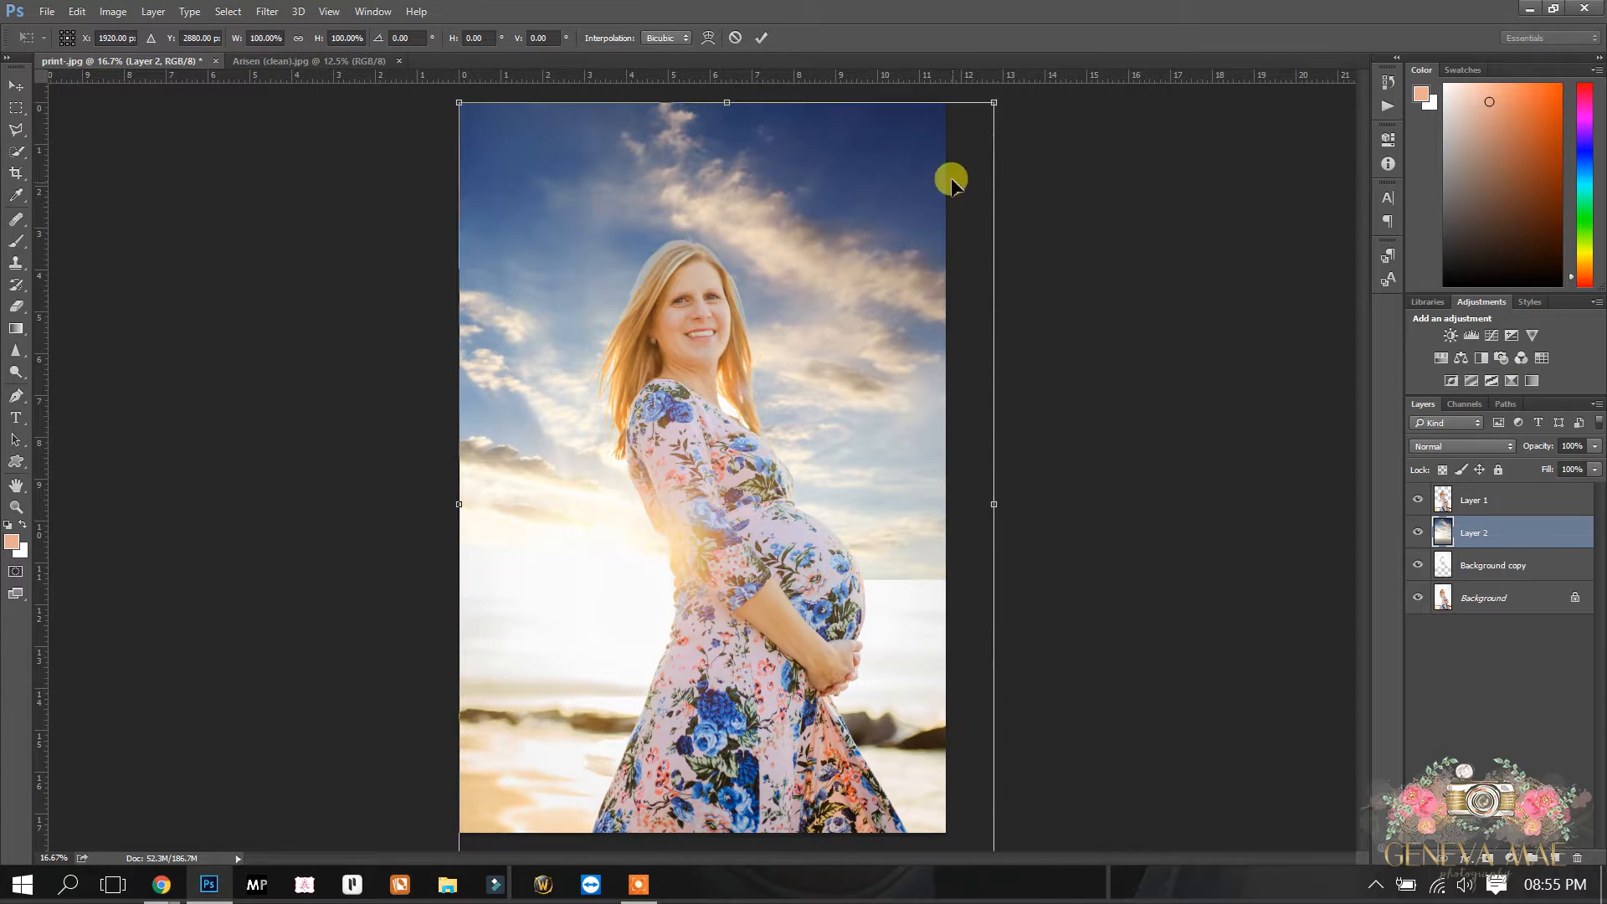
drag(990, 99, 1074, 14)
mouse_move(745, 495)
mouse_down()
mouse_move(727, 467)
mouse_move(742, 447)
mouse_move(762, 469)
mouse_move(747, 495)
mouse_up()
click(752, 40)
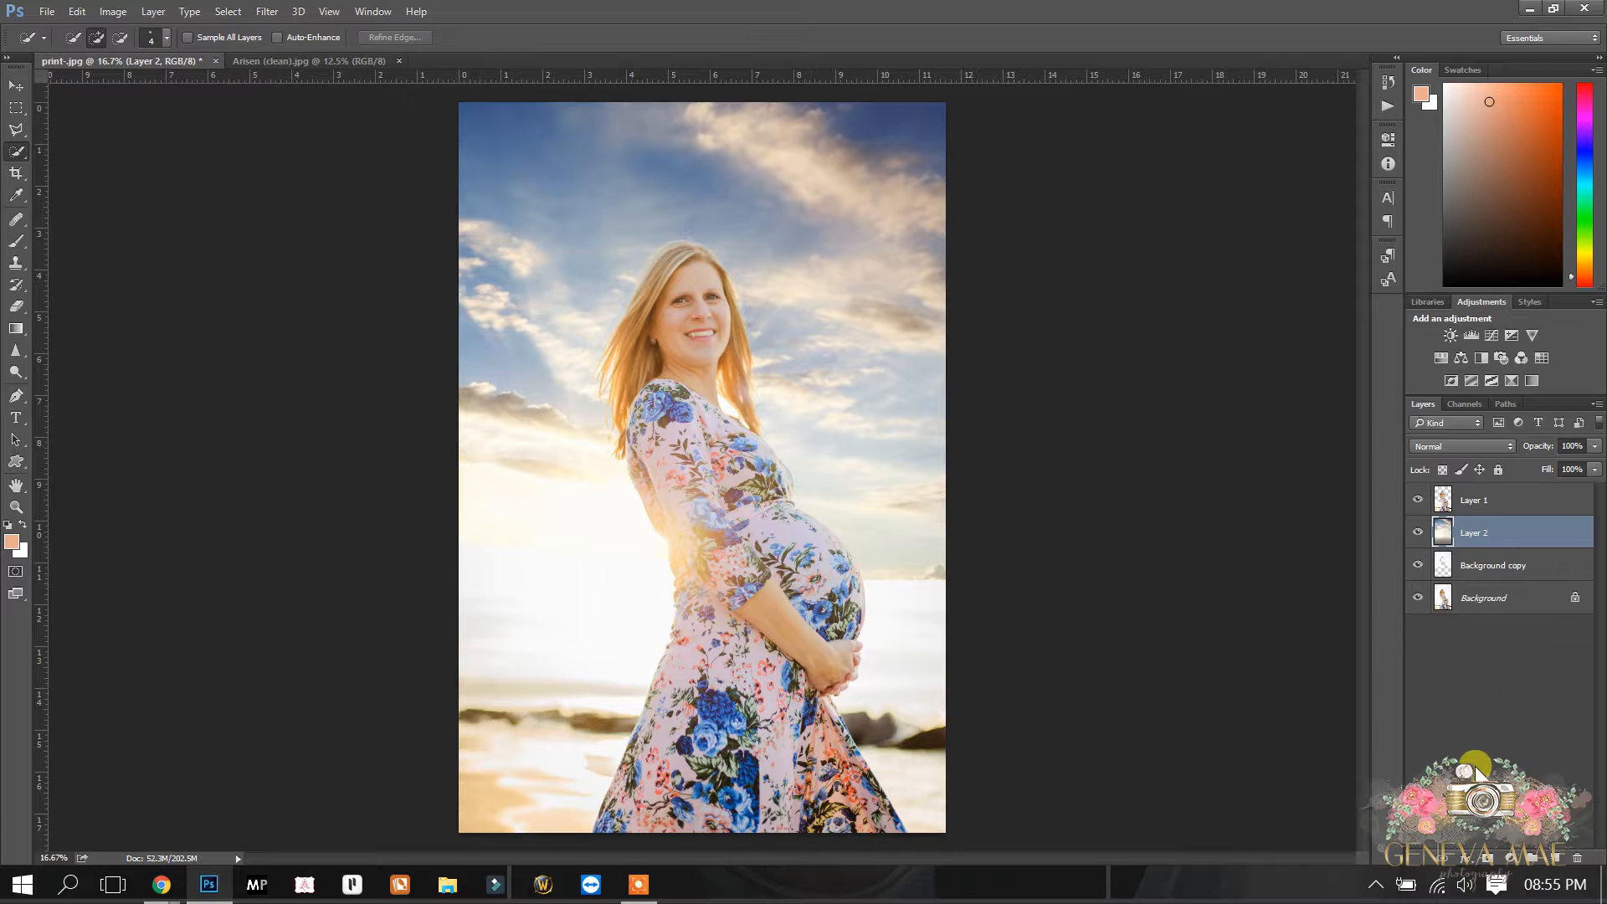
- Add a Curves adjustment above Layer 2, anchoring the midtones and setting points at input 182, output 209 and input 72, output 65
click(1507, 856)
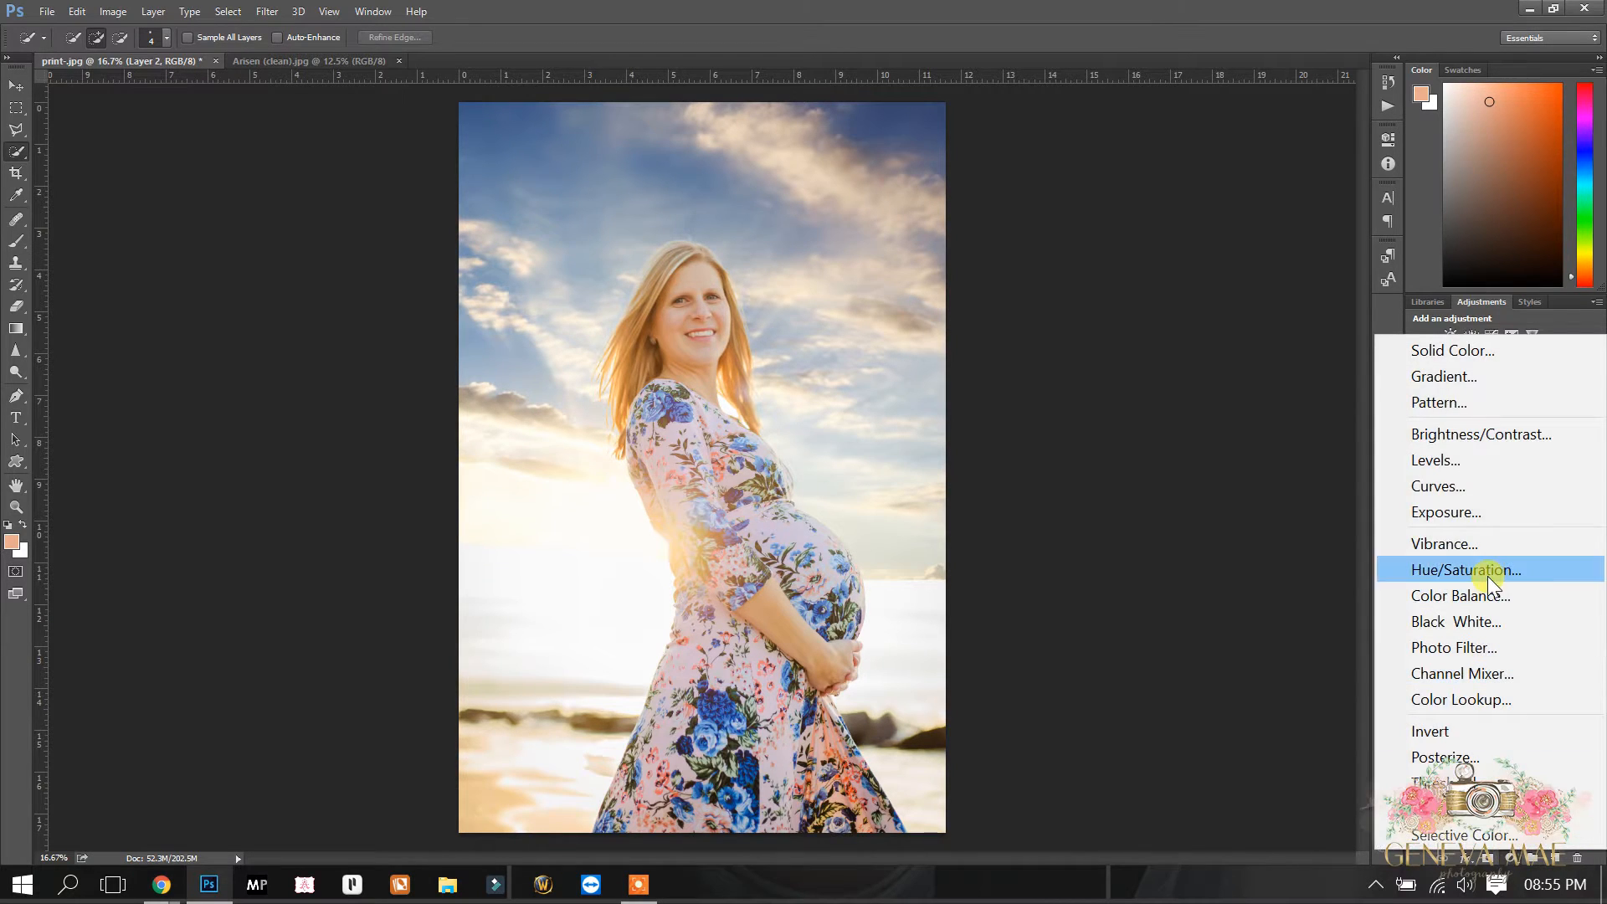
click(1462, 486)
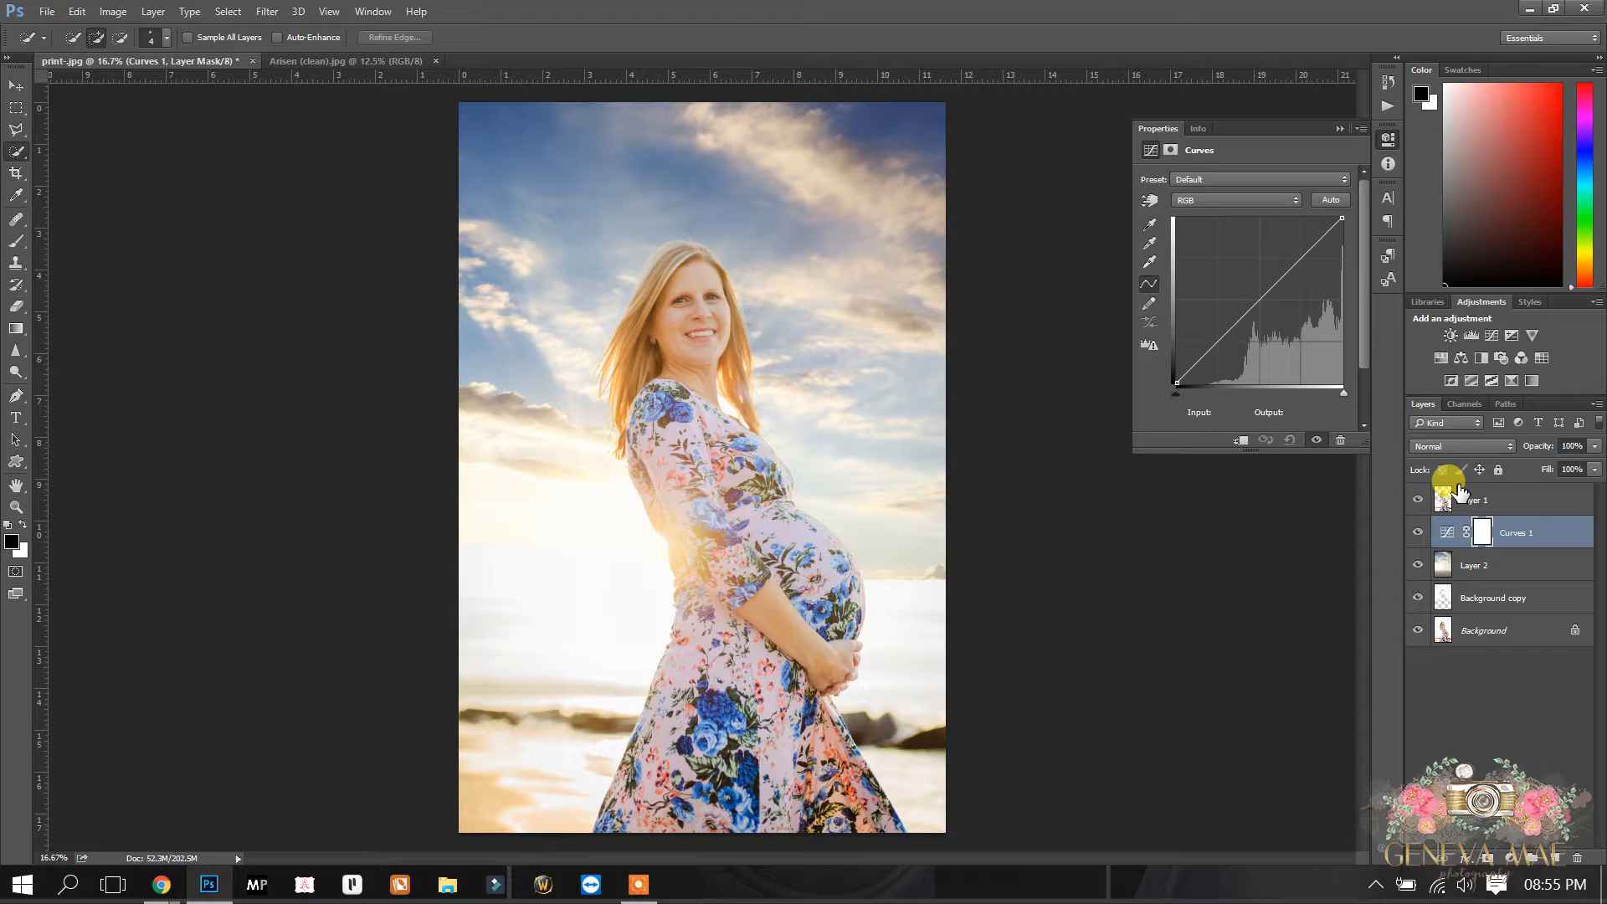
click(1215, 336)
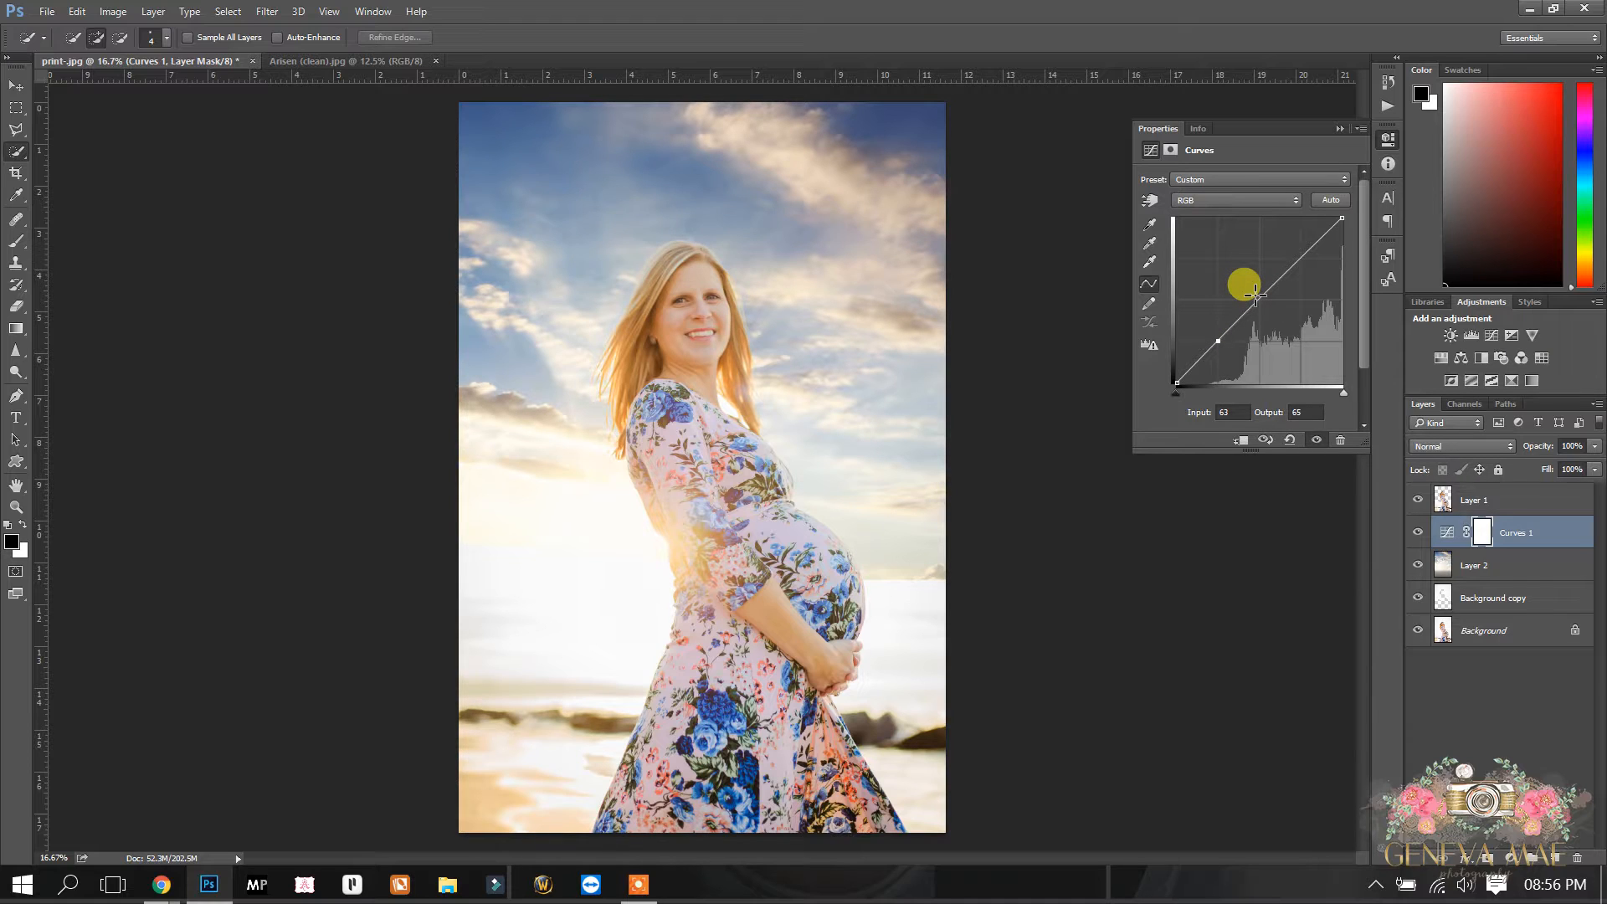
click(1258, 298)
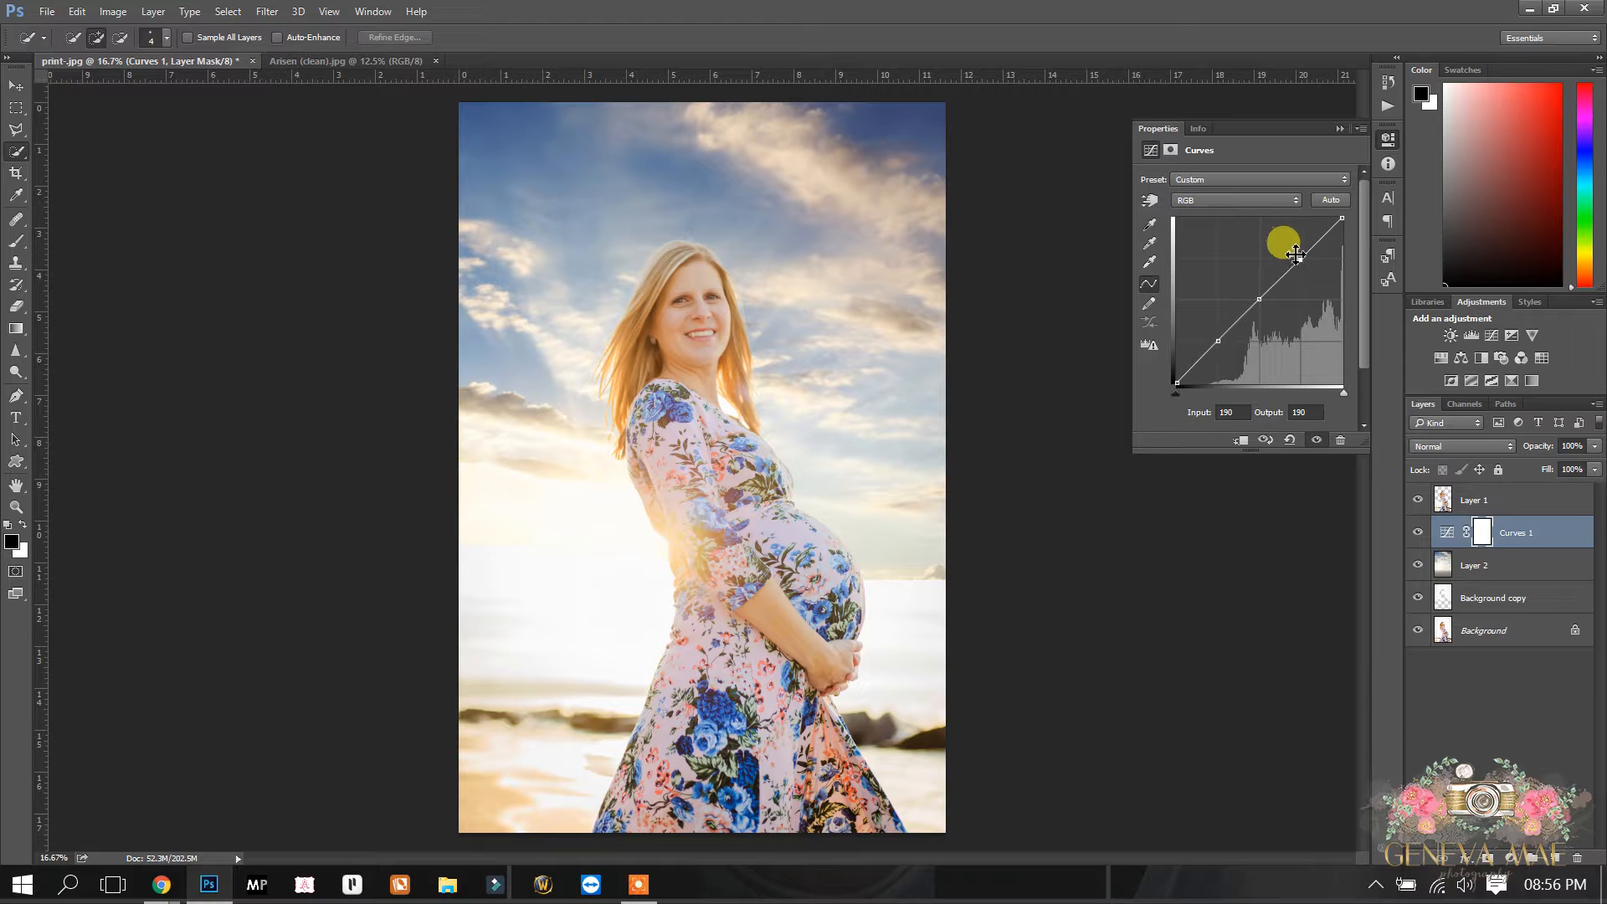
drag(1290, 252, 1290, 241)
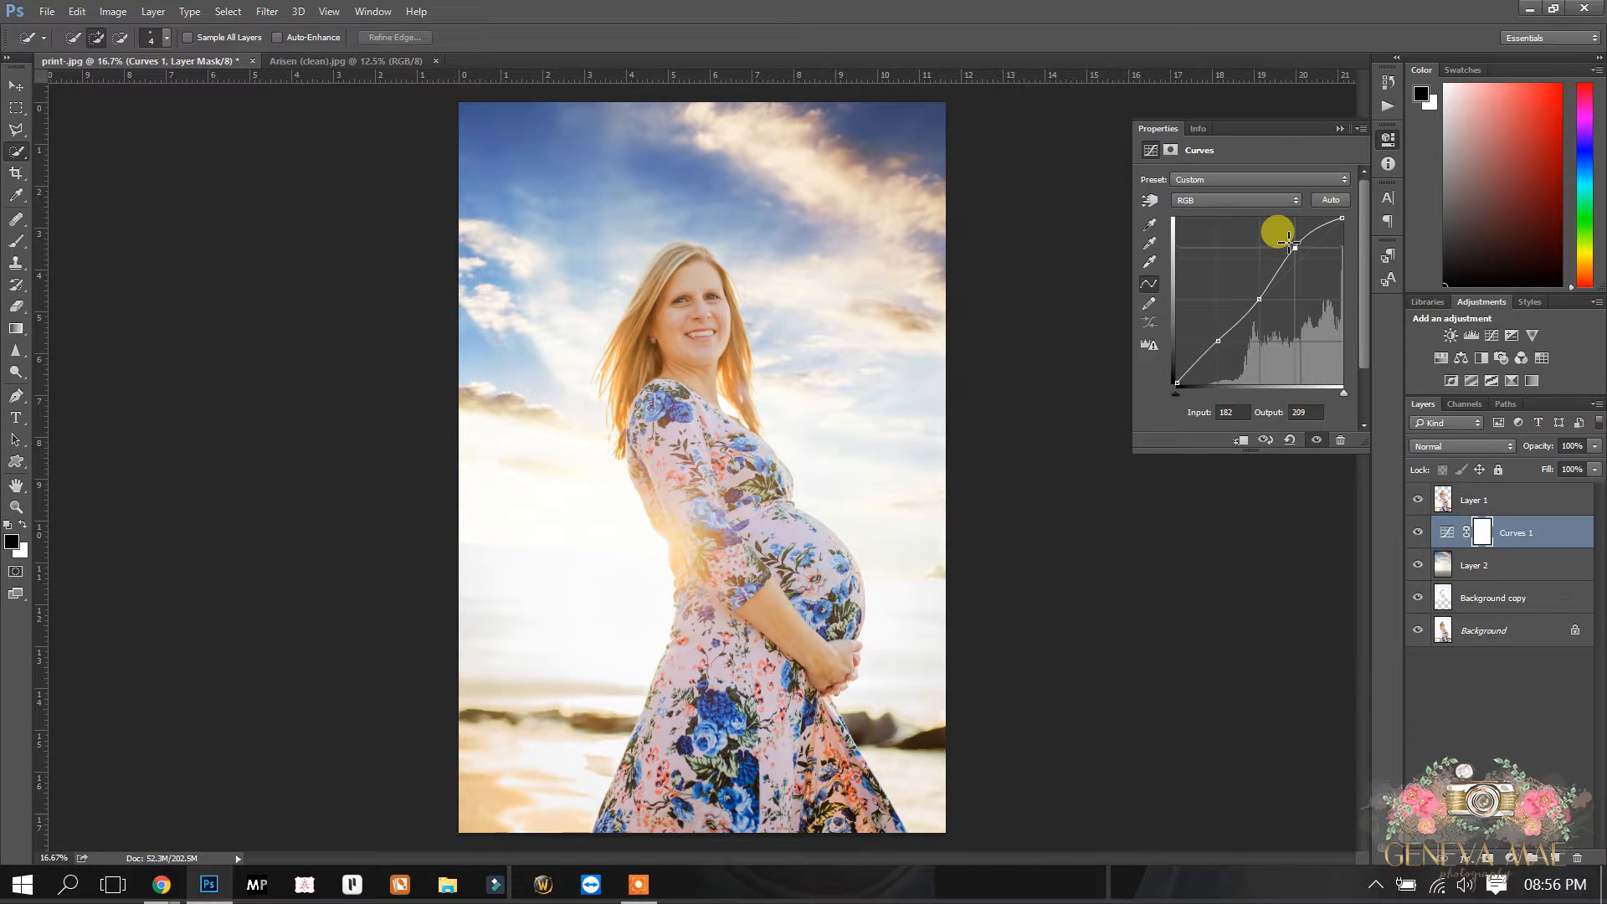
click(1215, 339)
drag(1215, 339, 1221, 337)
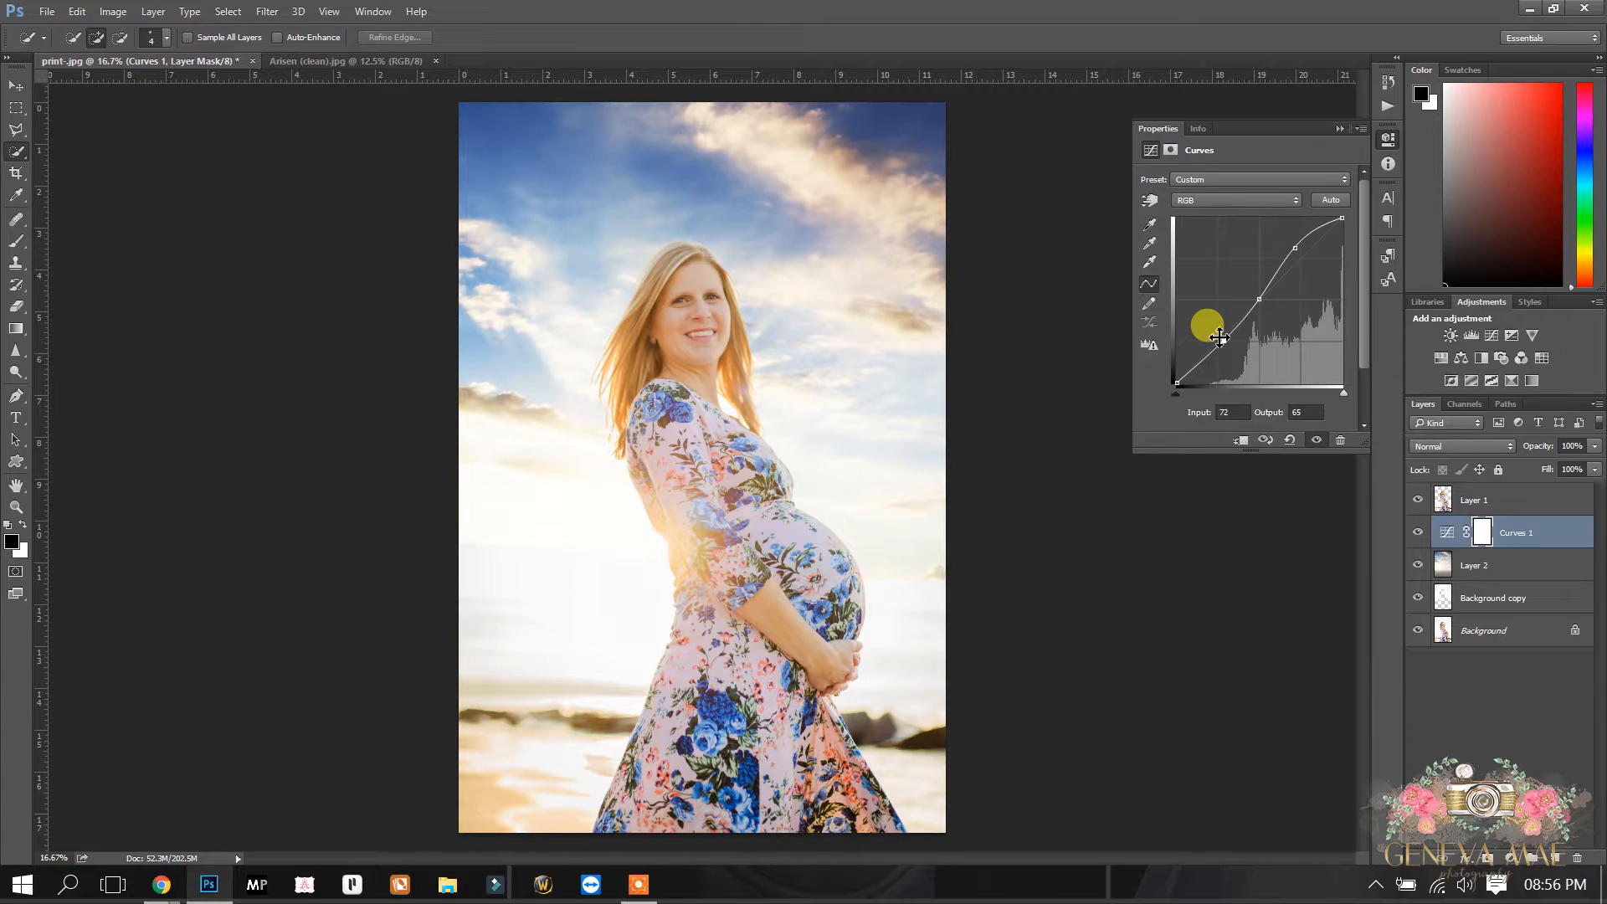
- Clip the Curves 1 adjustment to the sky layer and collapse its properties
right_click(1551, 529)
click(1172, 467)
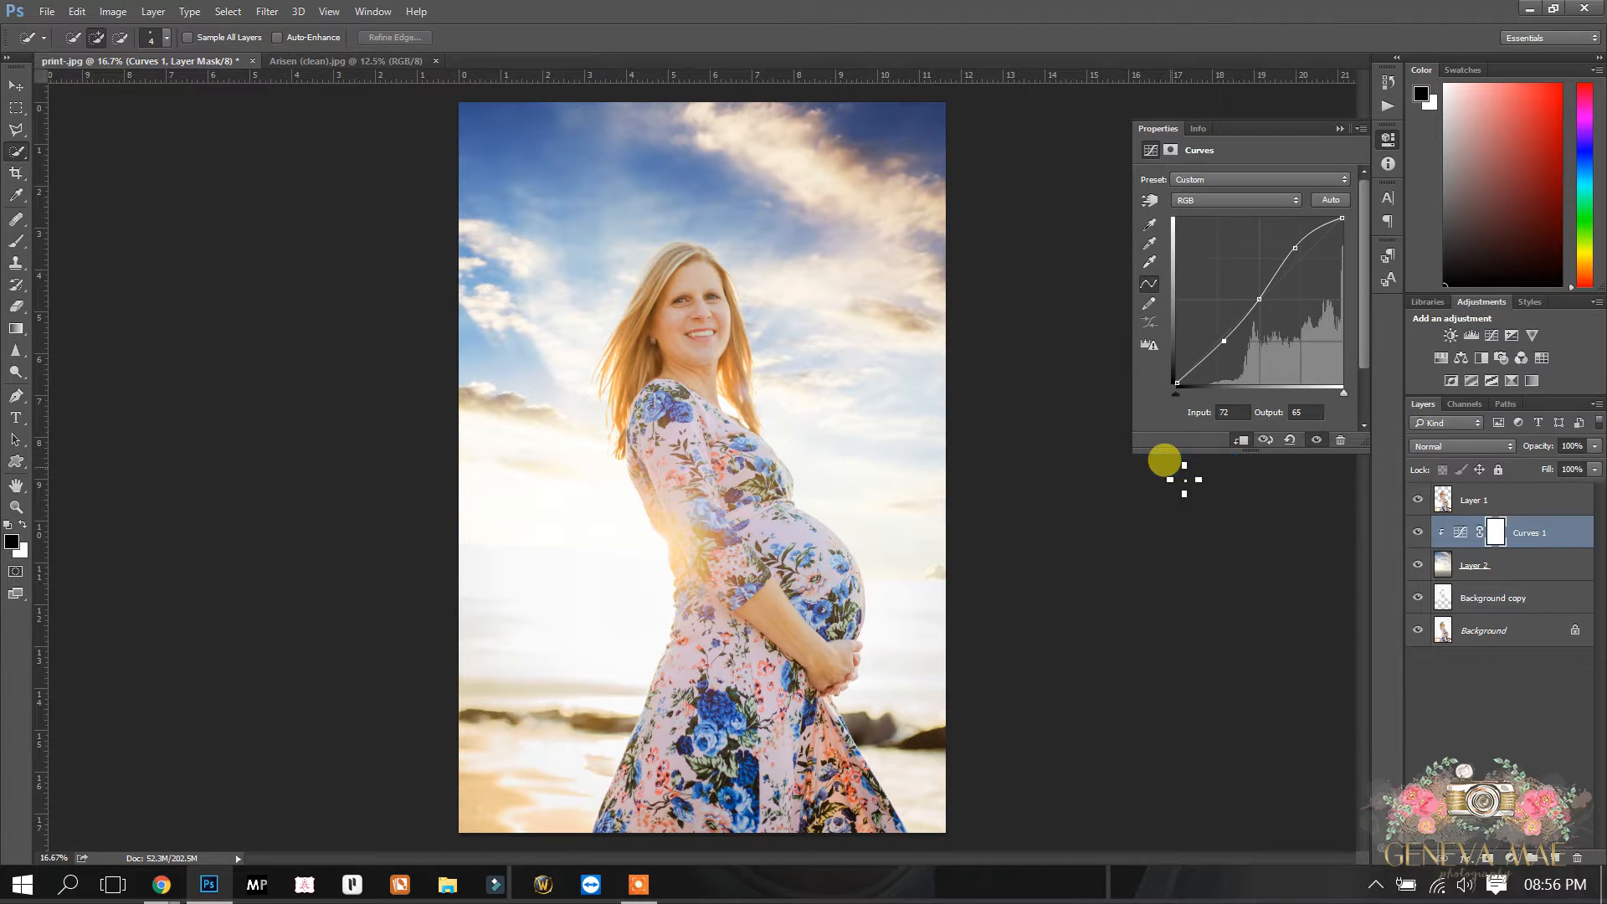
click(1338, 128)
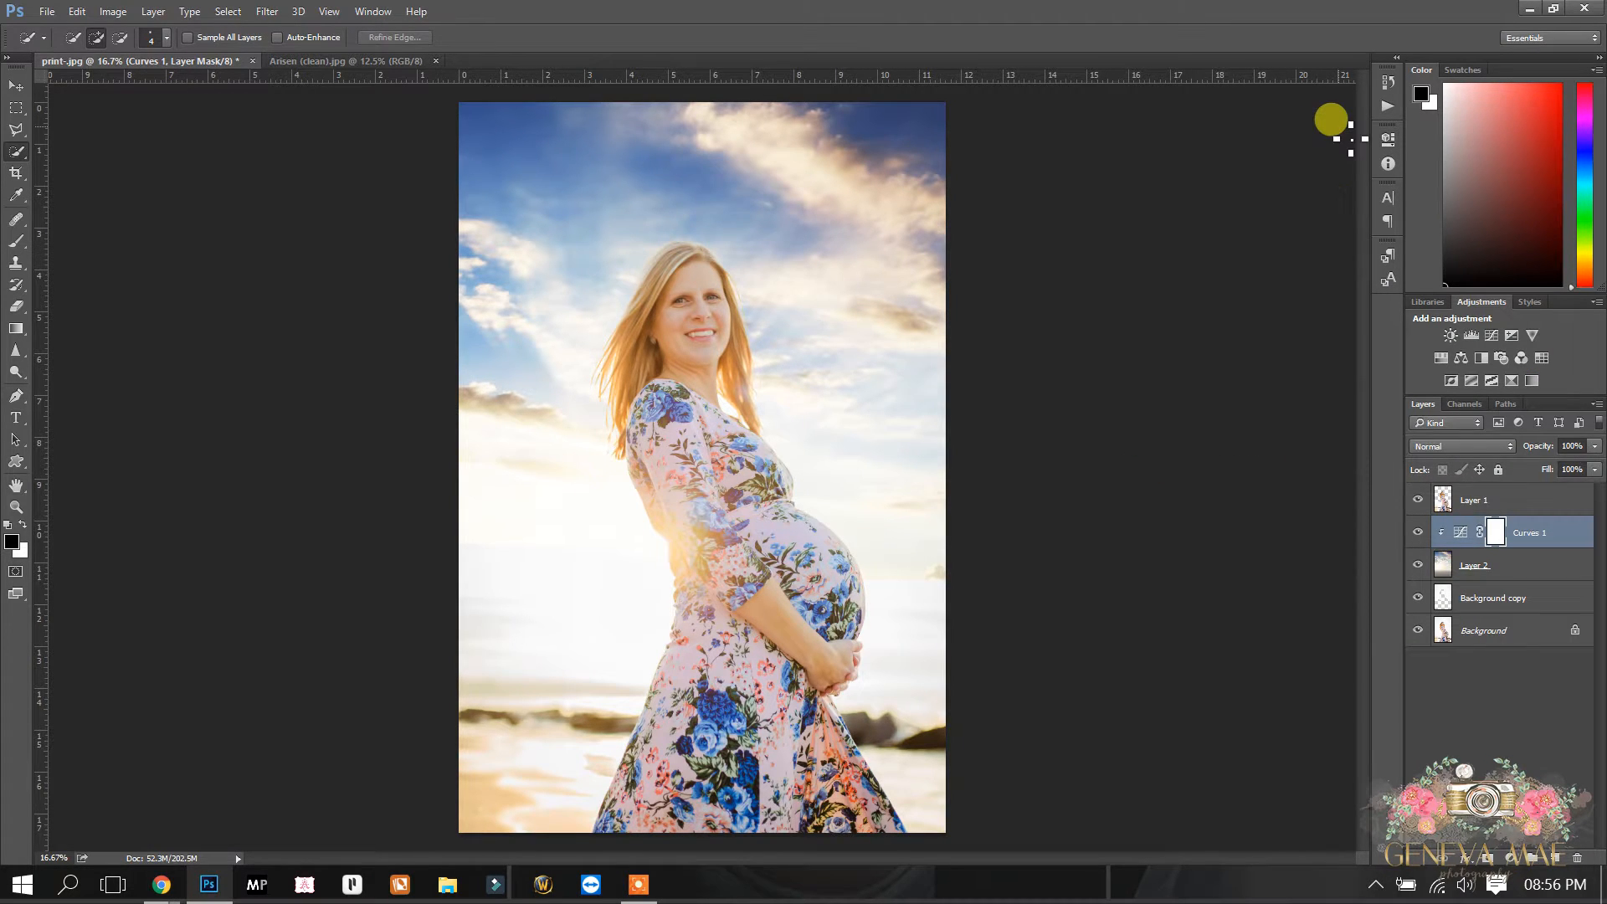
- Try the Curves 1 adjustment at 57% opacity and restore it to 100%
click(1592, 446)
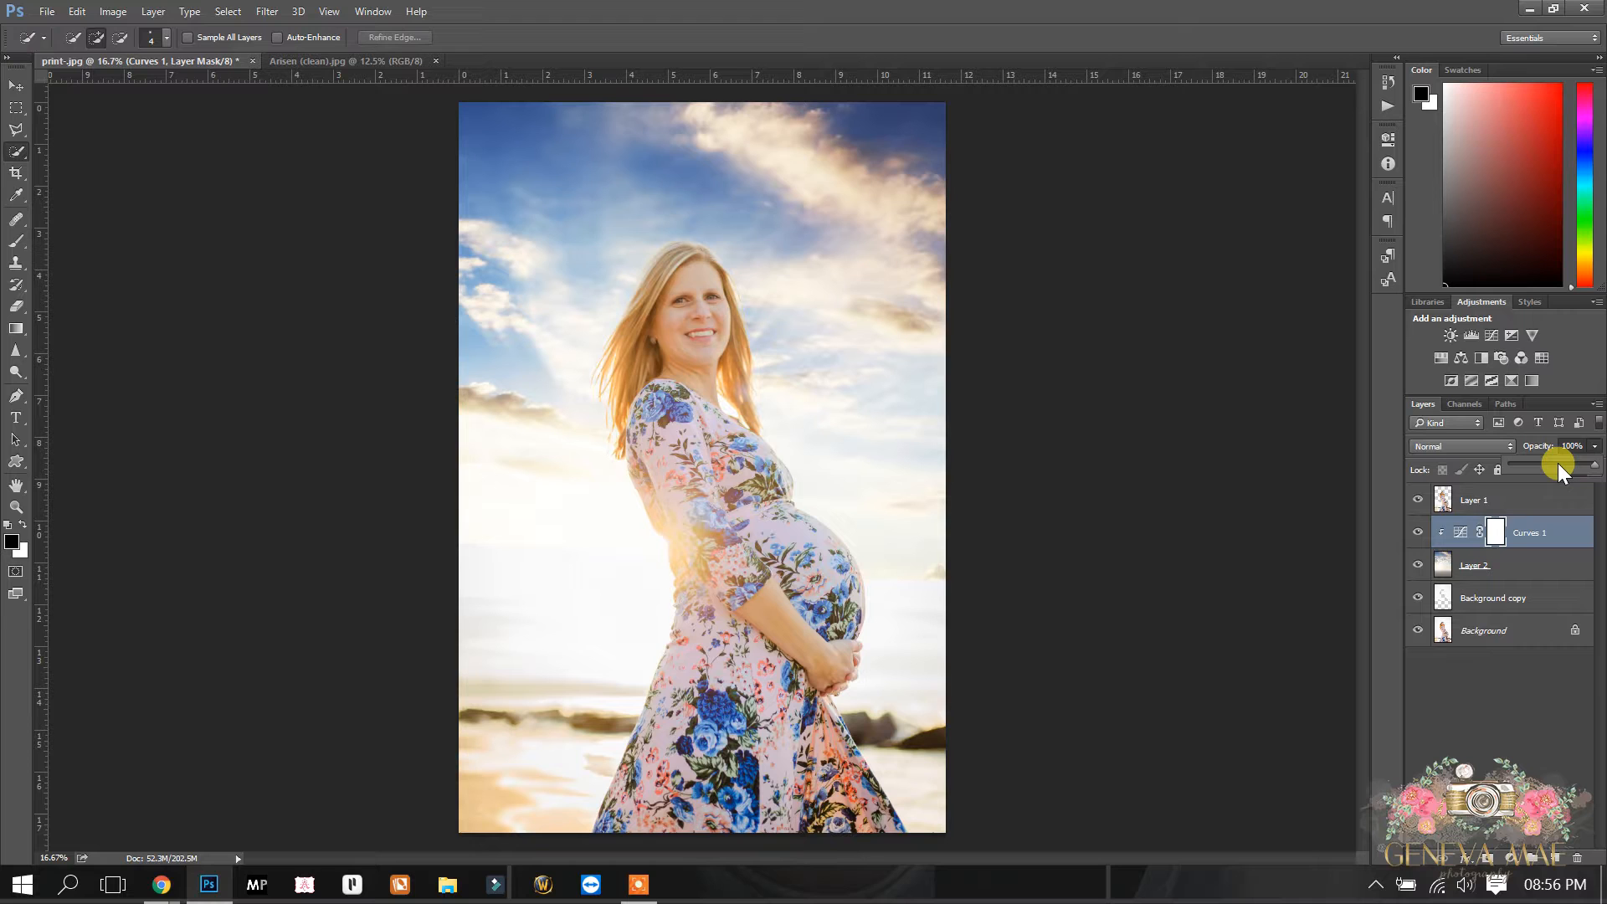
click(1558, 465)
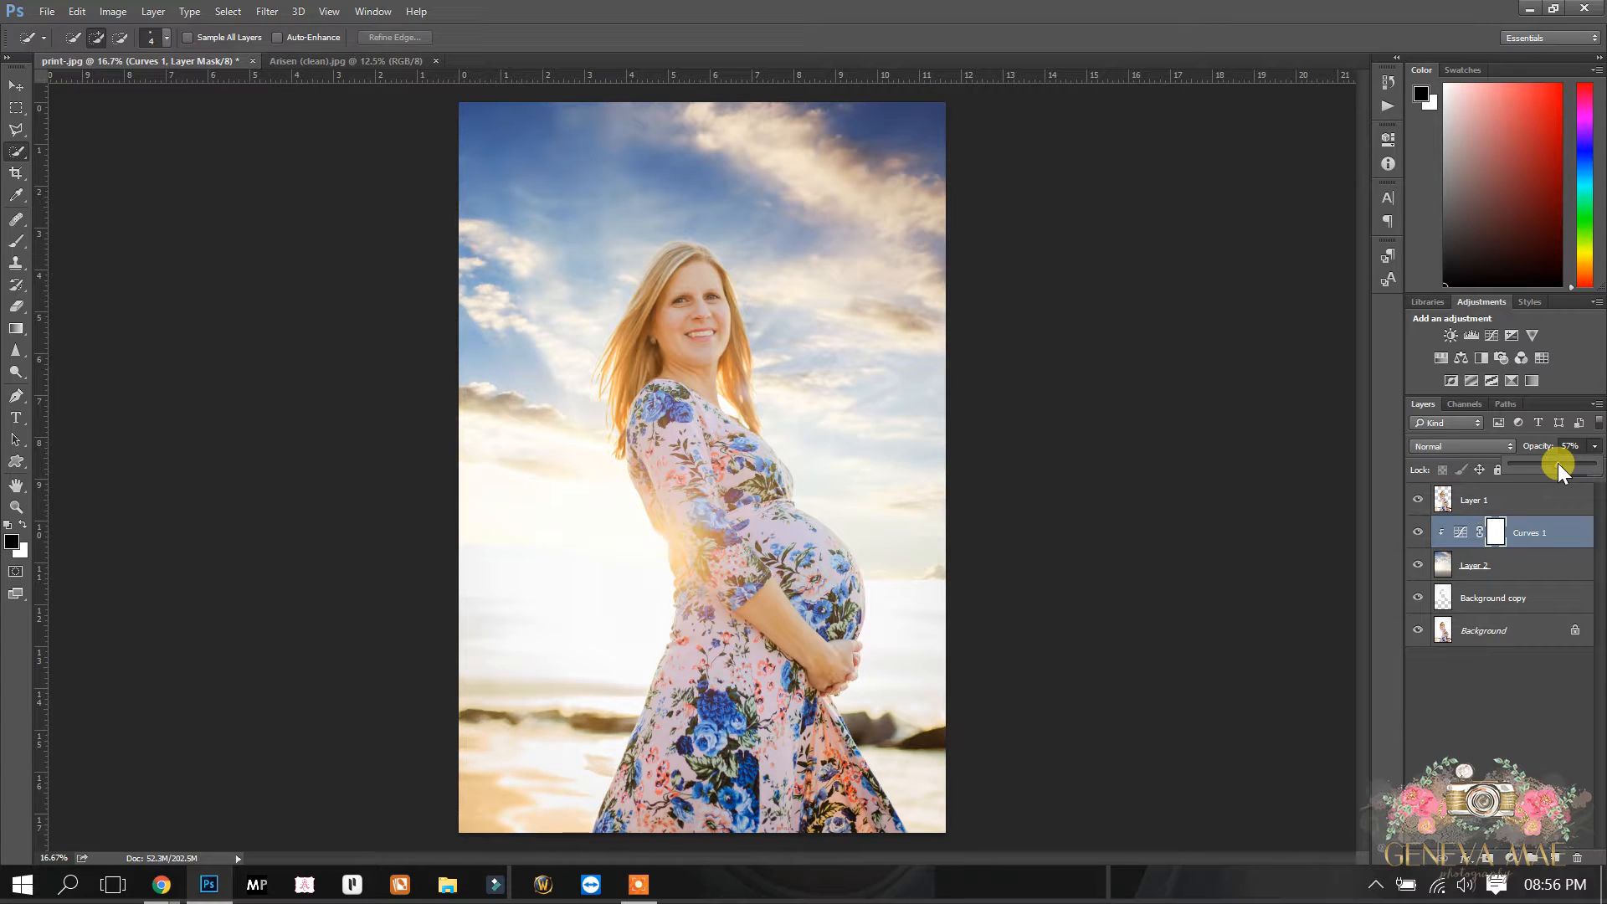
click(1596, 466)
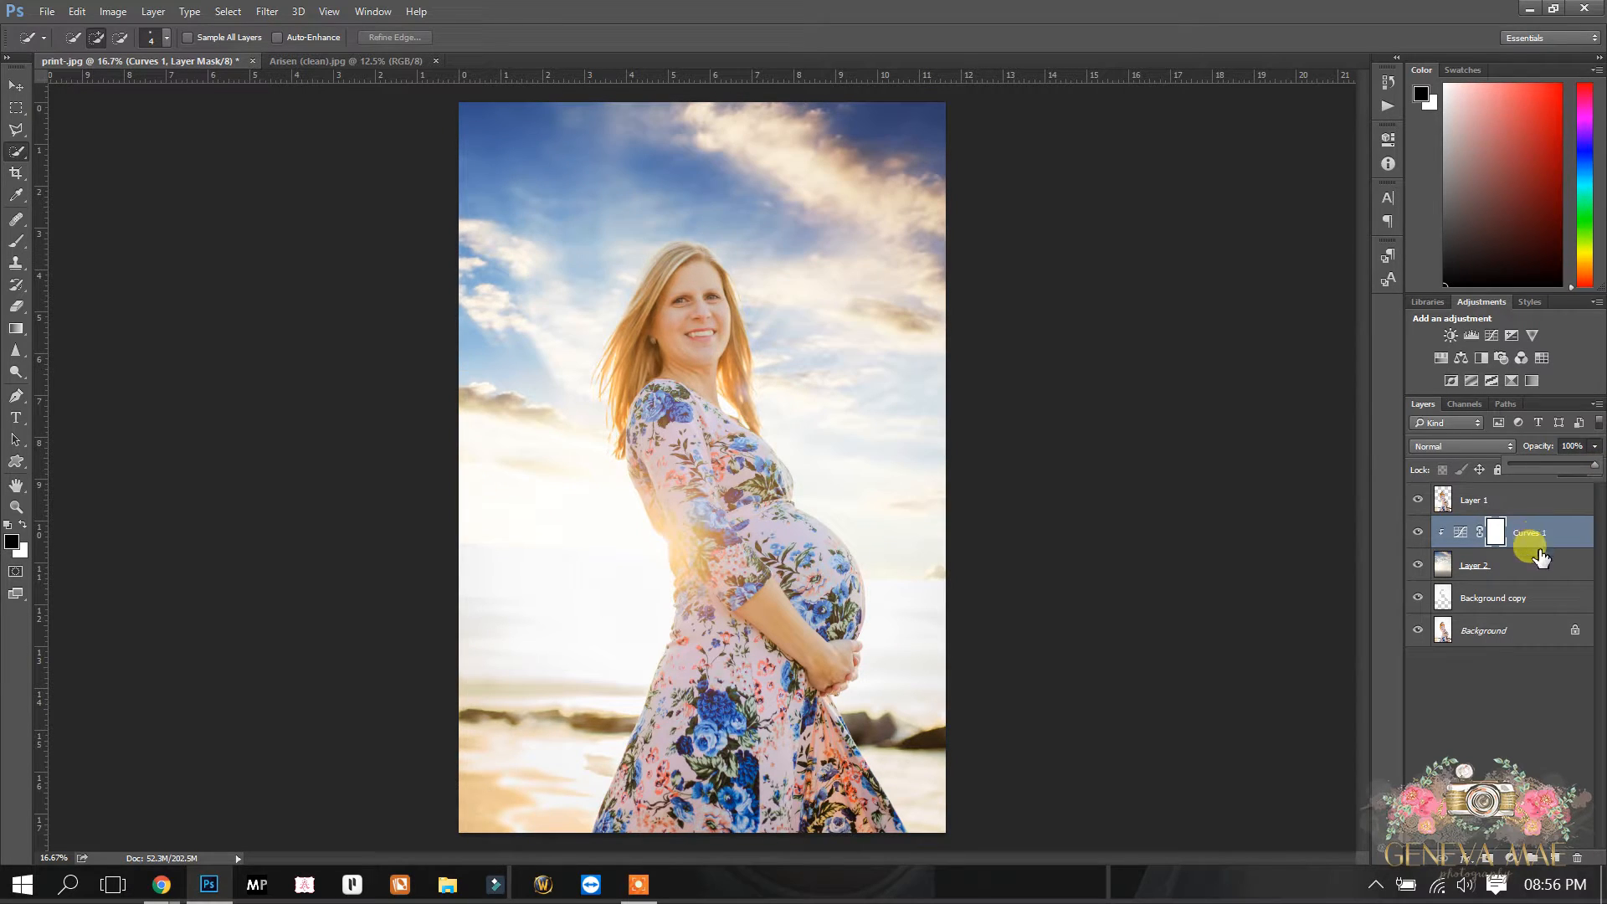
- Lower the opacity of the sky on Layer 2 to 58%
click(1539, 564)
click(1594, 446)
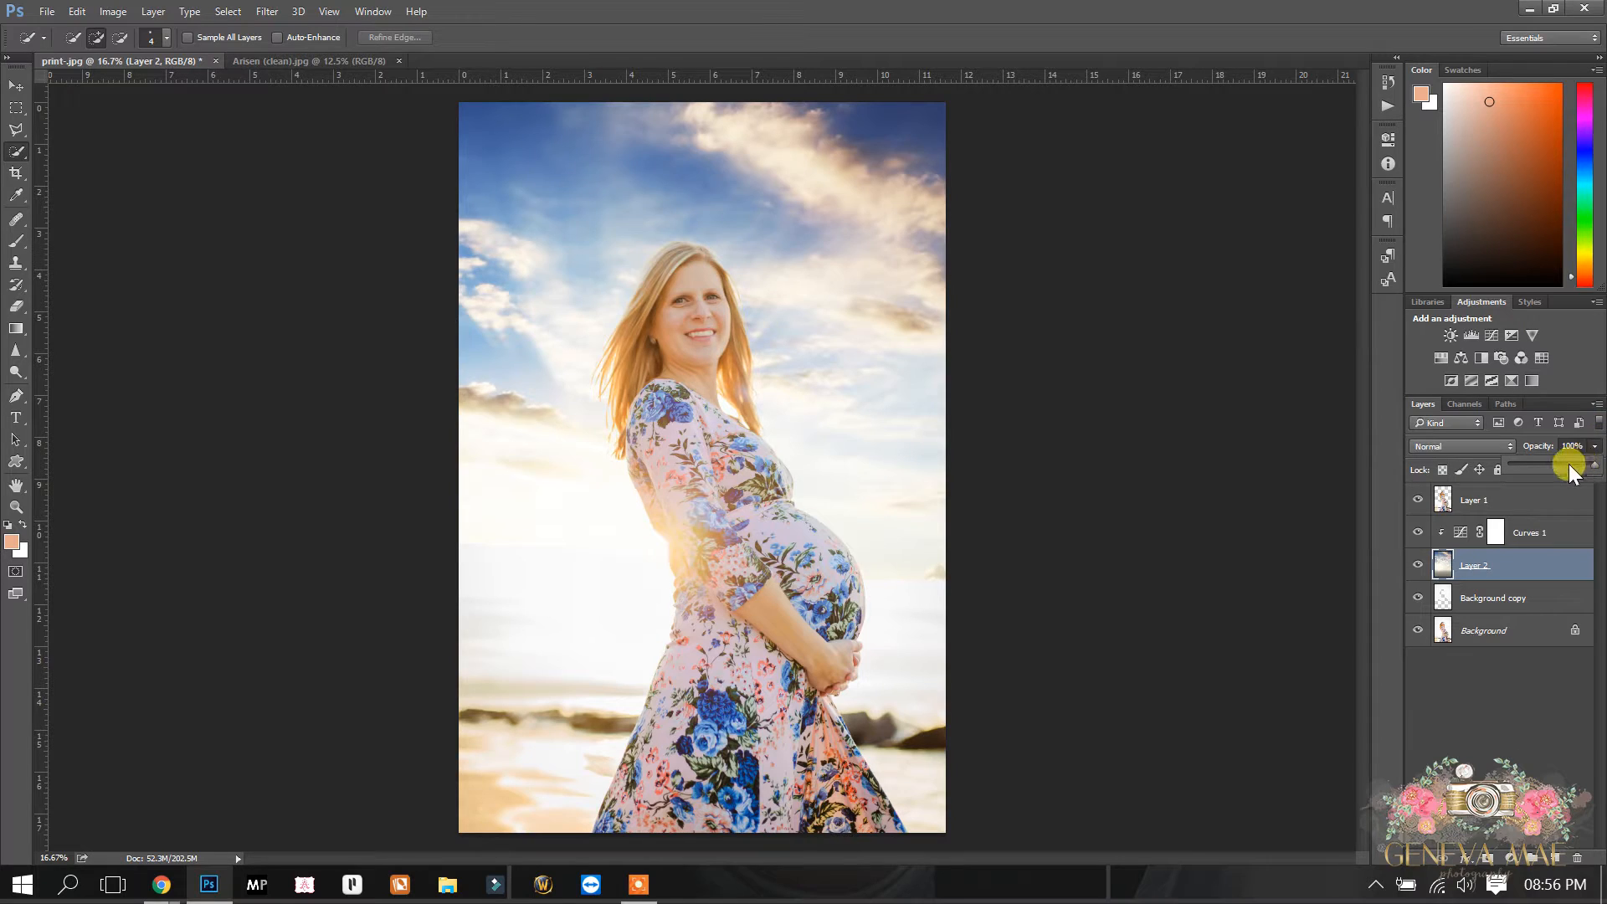
click(1568, 465)
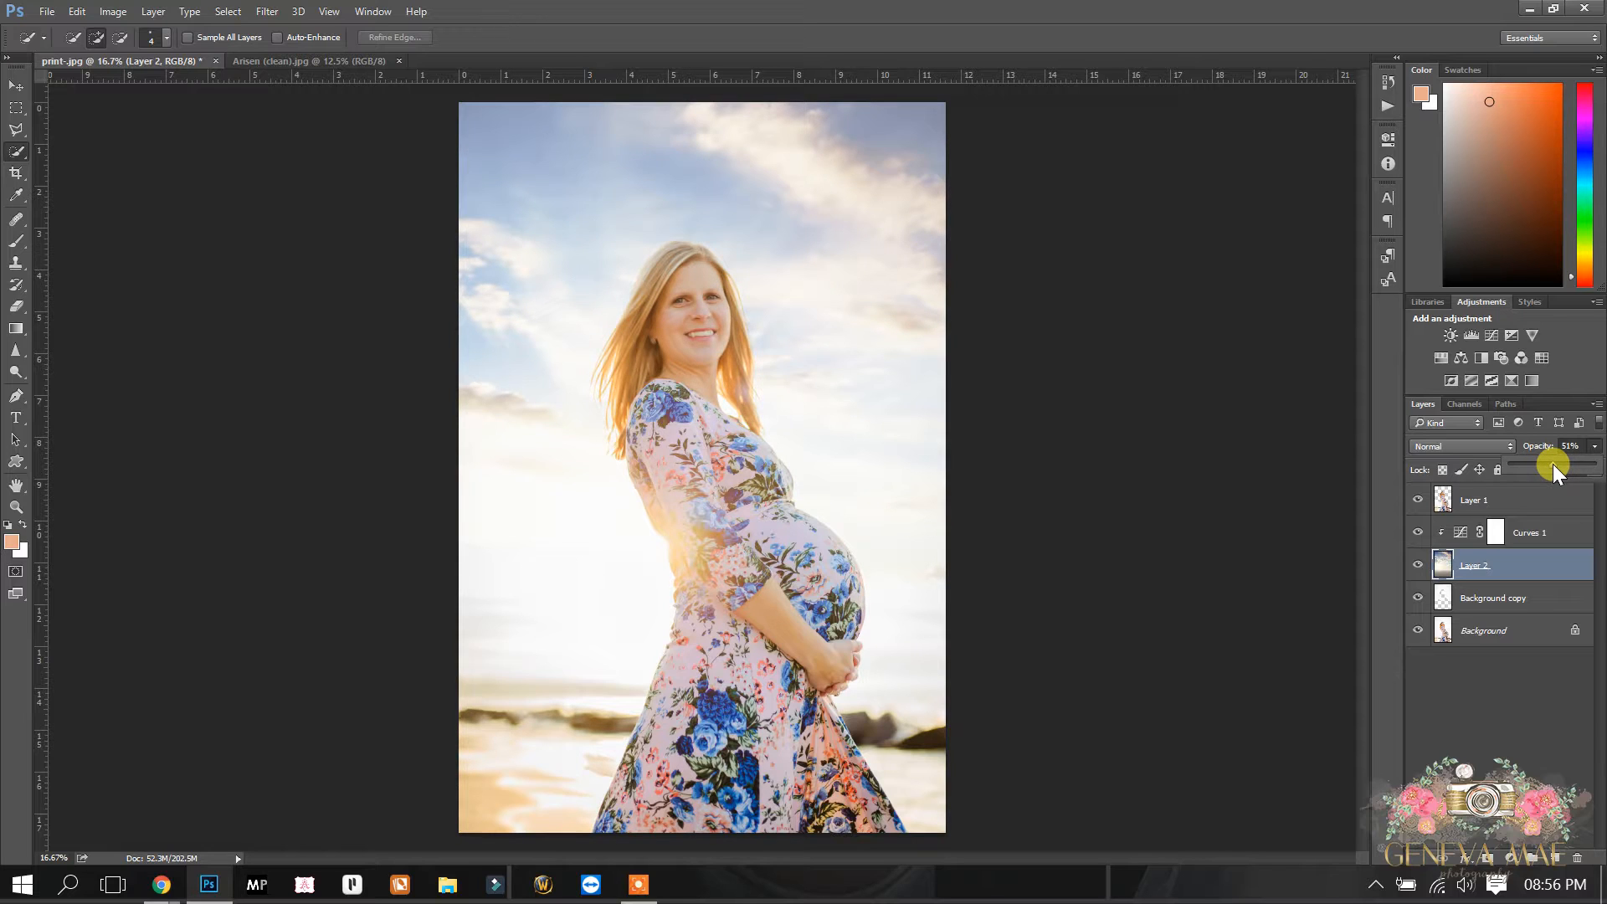
drag(1557, 464, 1559, 463)
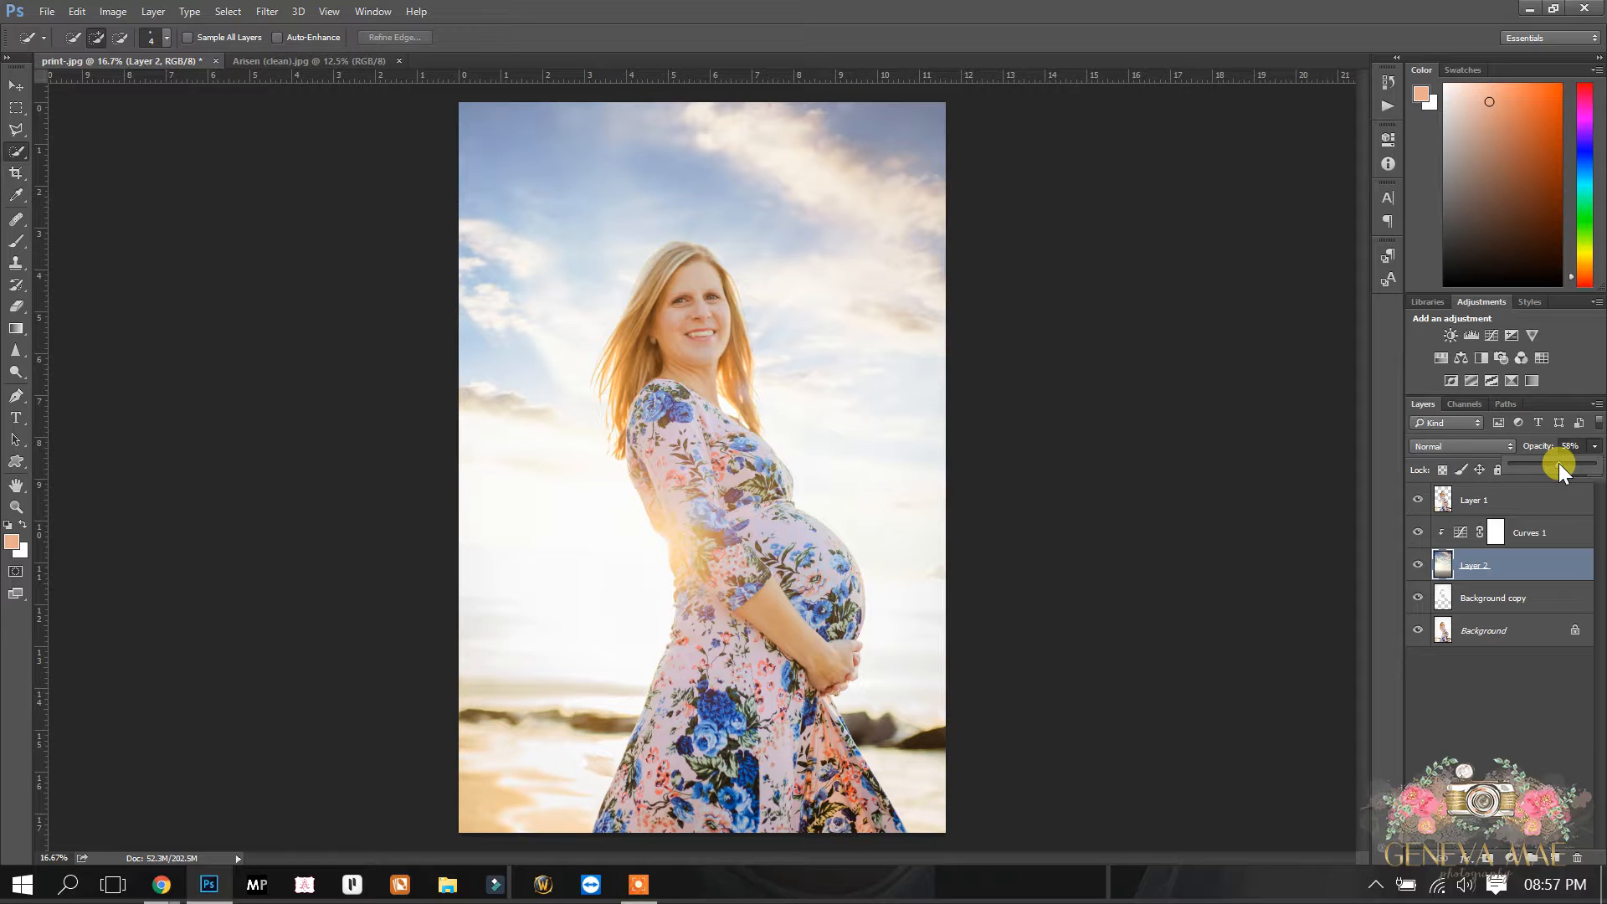
- Toggle Layer 2's visibility repeatedly to compare the photo with and without the new sky
click(1418, 562)
click(1415, 563)
click(1413, 564)
click(1413, 566)
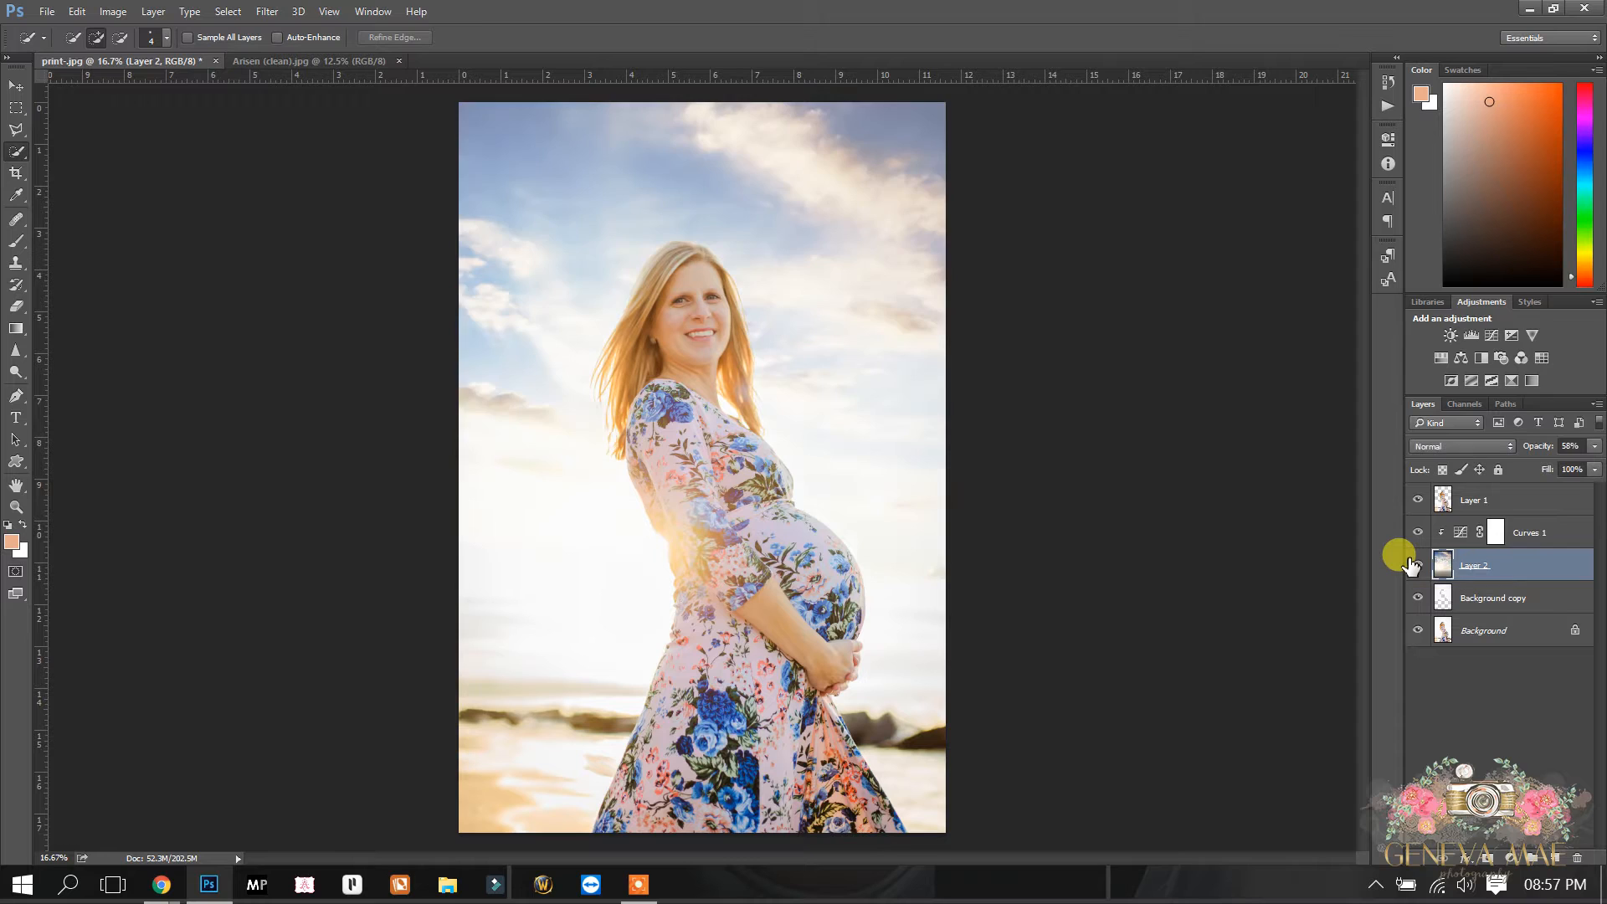
click(1413, 565)
click(1413, 565)
click(1413, 565)
click(1413, 565)
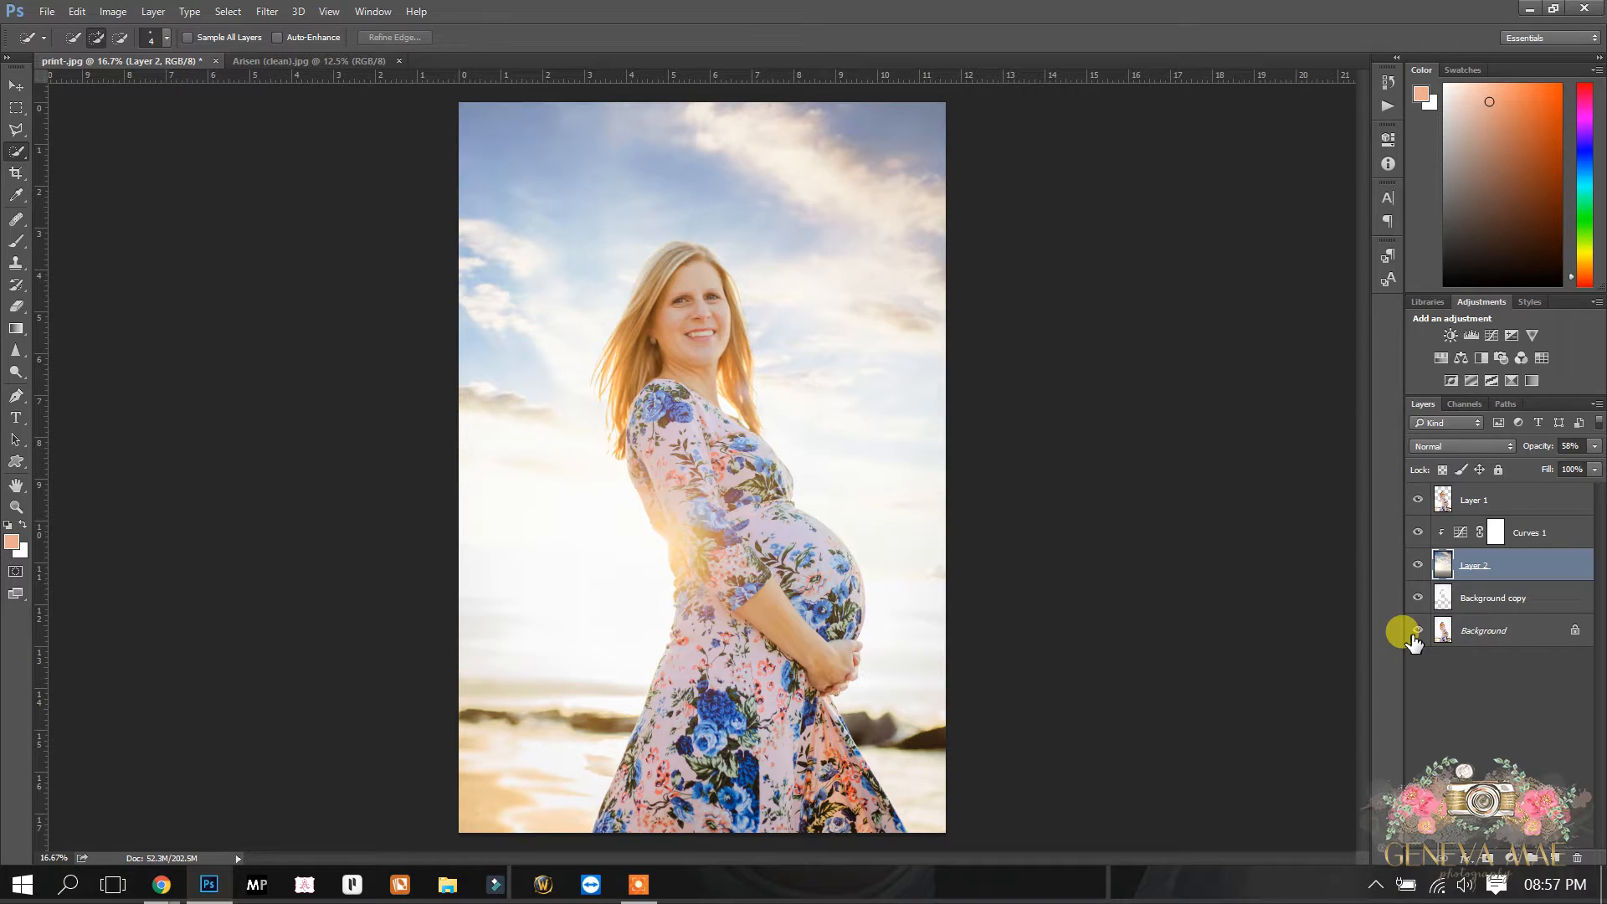
- Hide the original Background layer and merge the remaining visible layers into the Background copy layer
click(1415, 636)
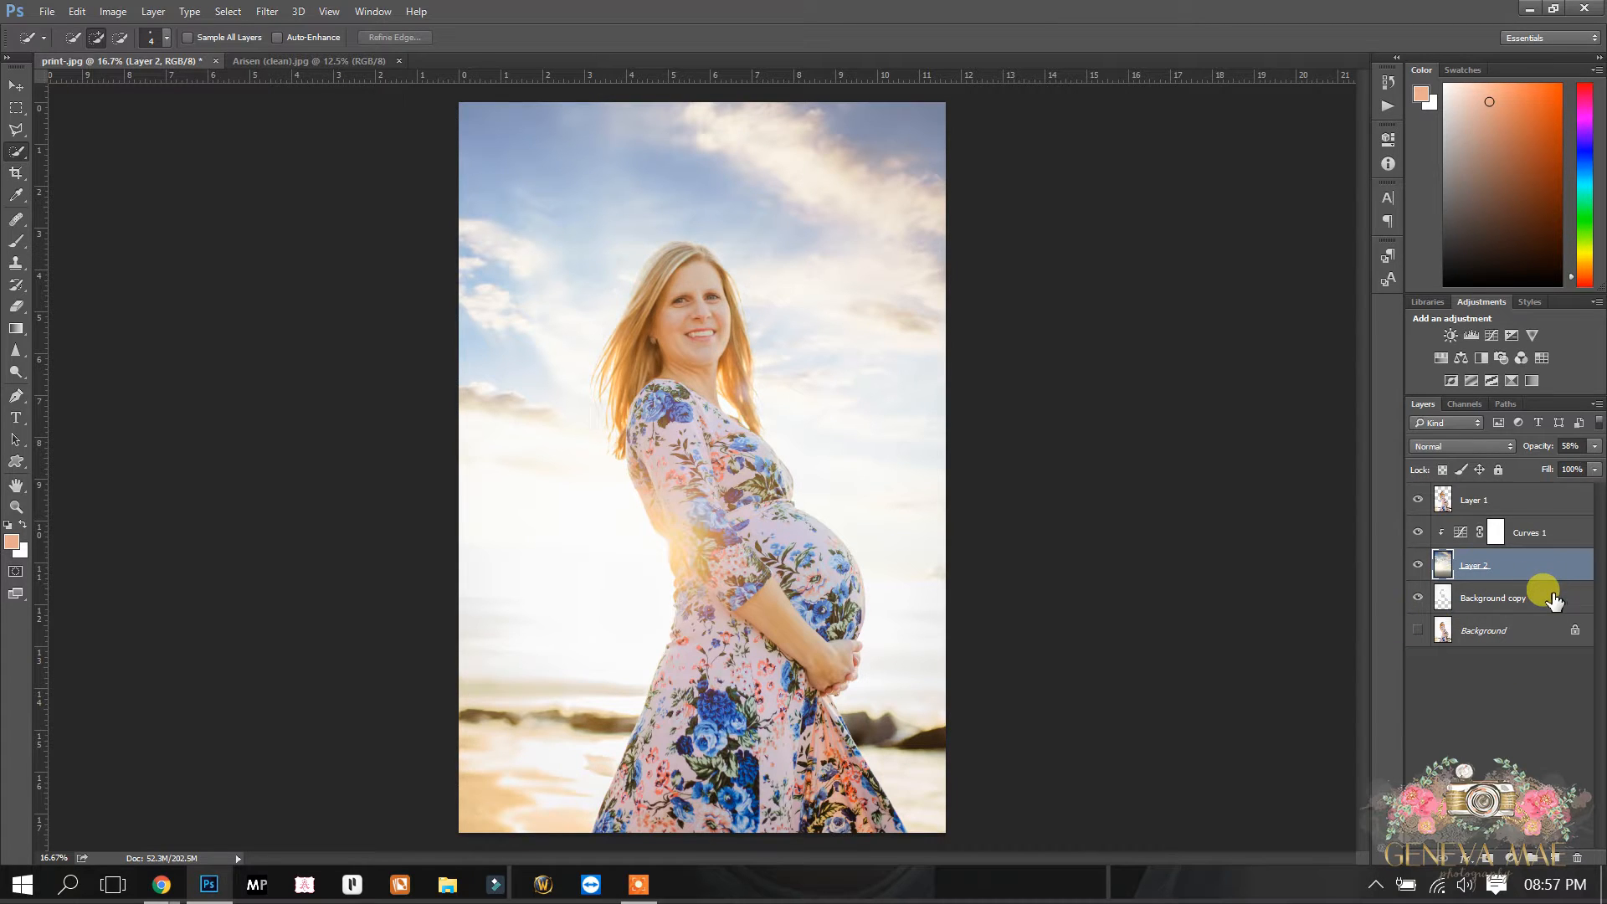
click(1553, 600)
right_click(1555, 599)
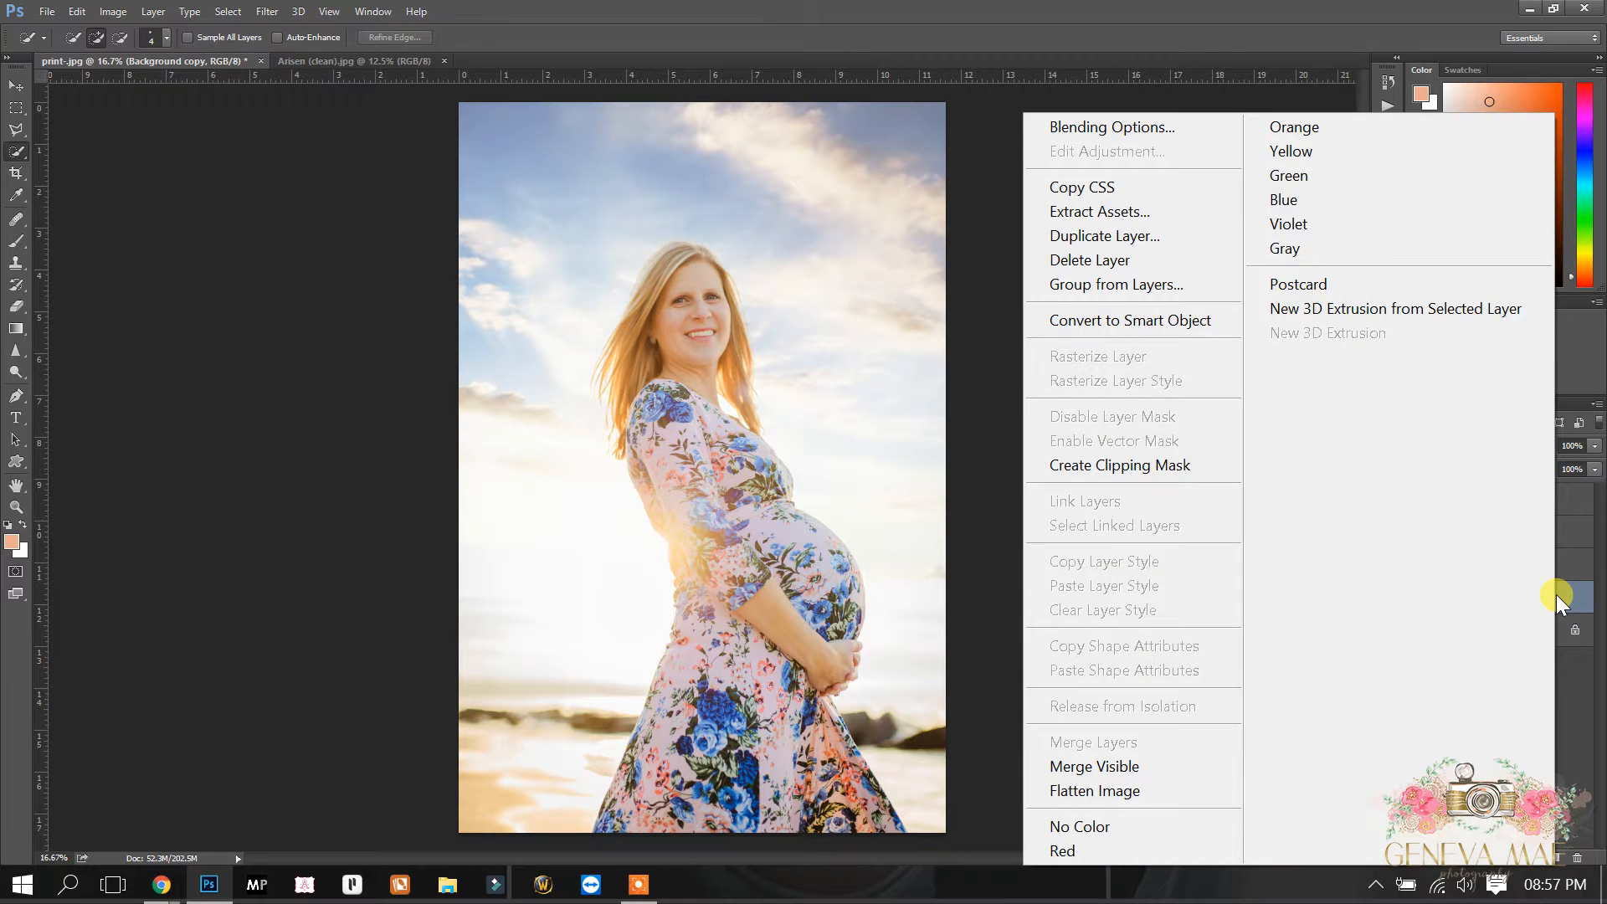
click(1553, 600)
right_click(1553, 599)
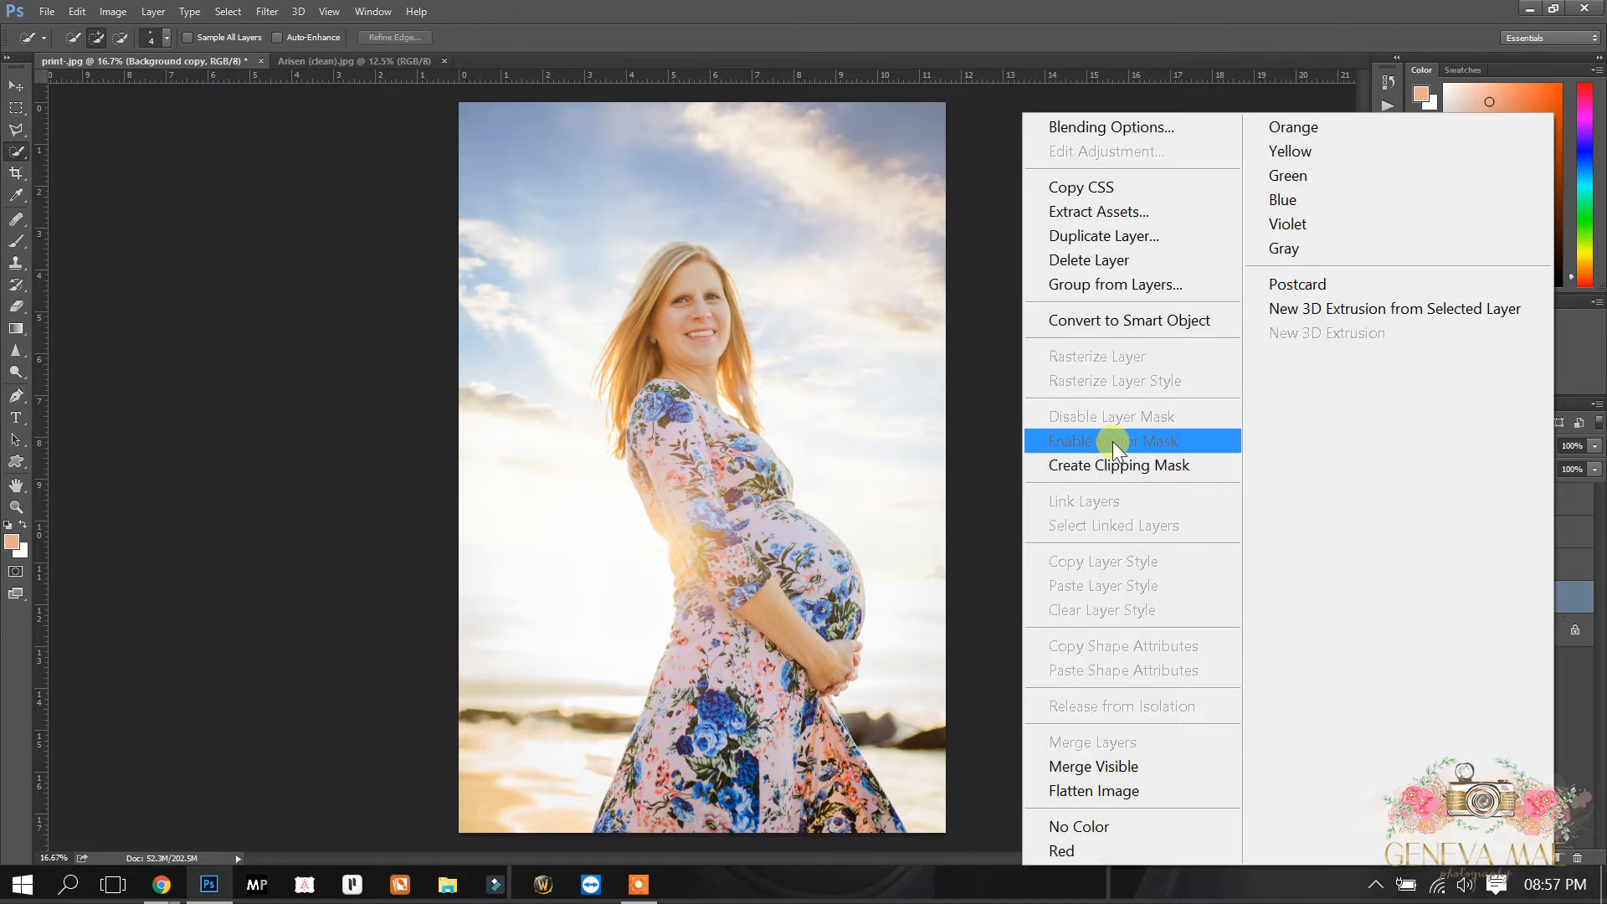
click(1086, 767)
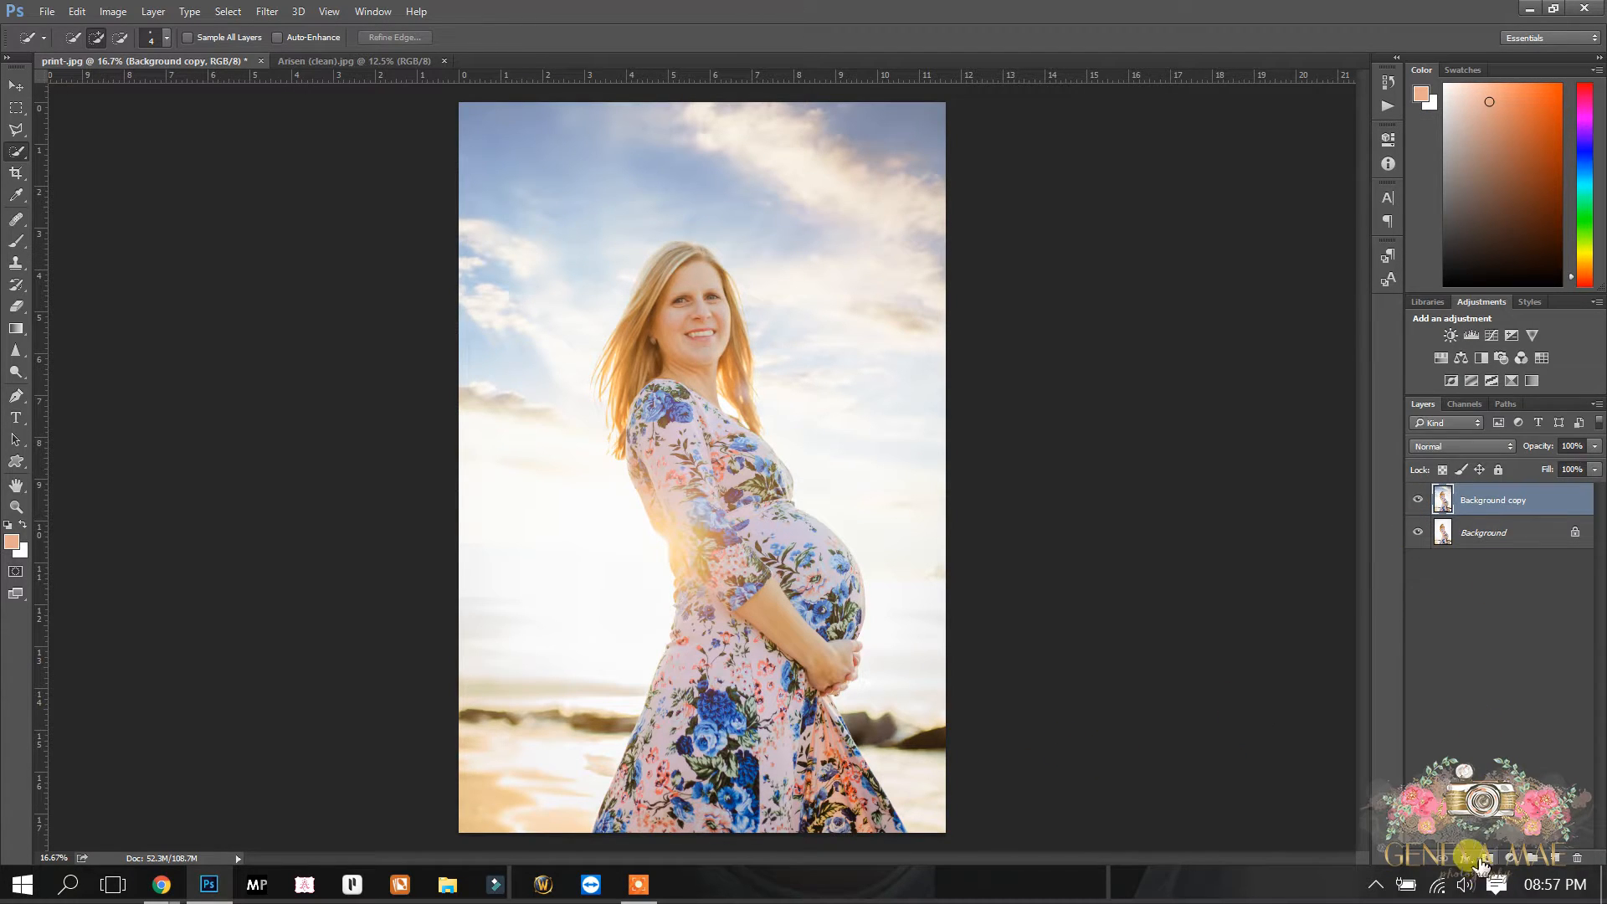
- Add a layer mask to the Background copy layer and paint it black across the woman's midsection with a 500 px brush
click(1479, 857)
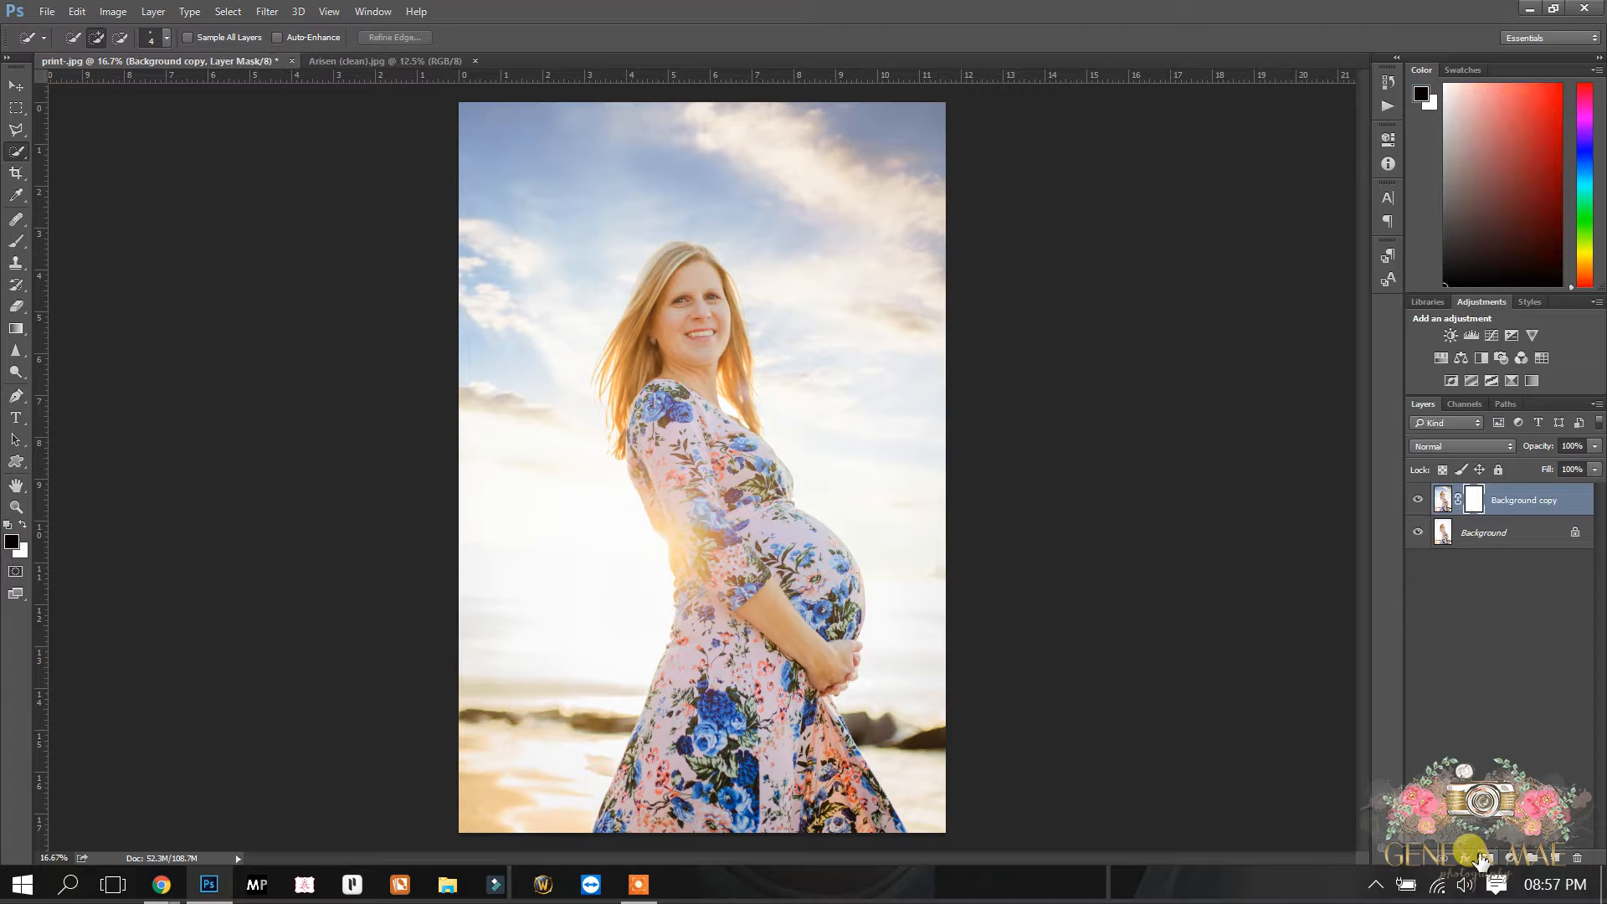
click(17, 242)
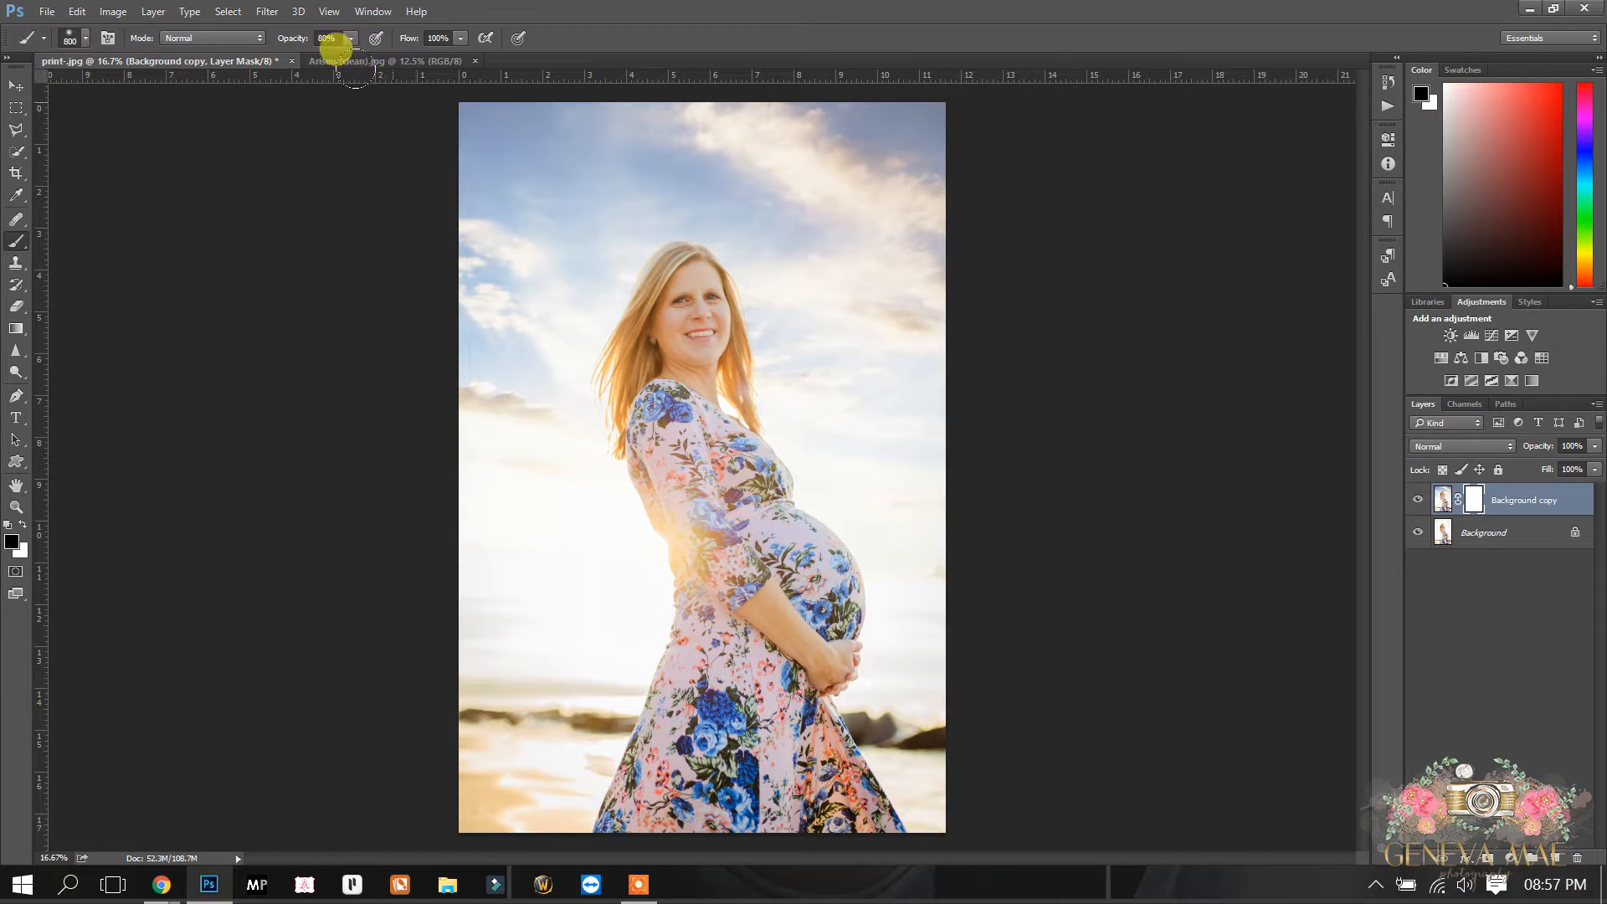
key(bracketleft)
key(bracketleft)
key(bracketleft)
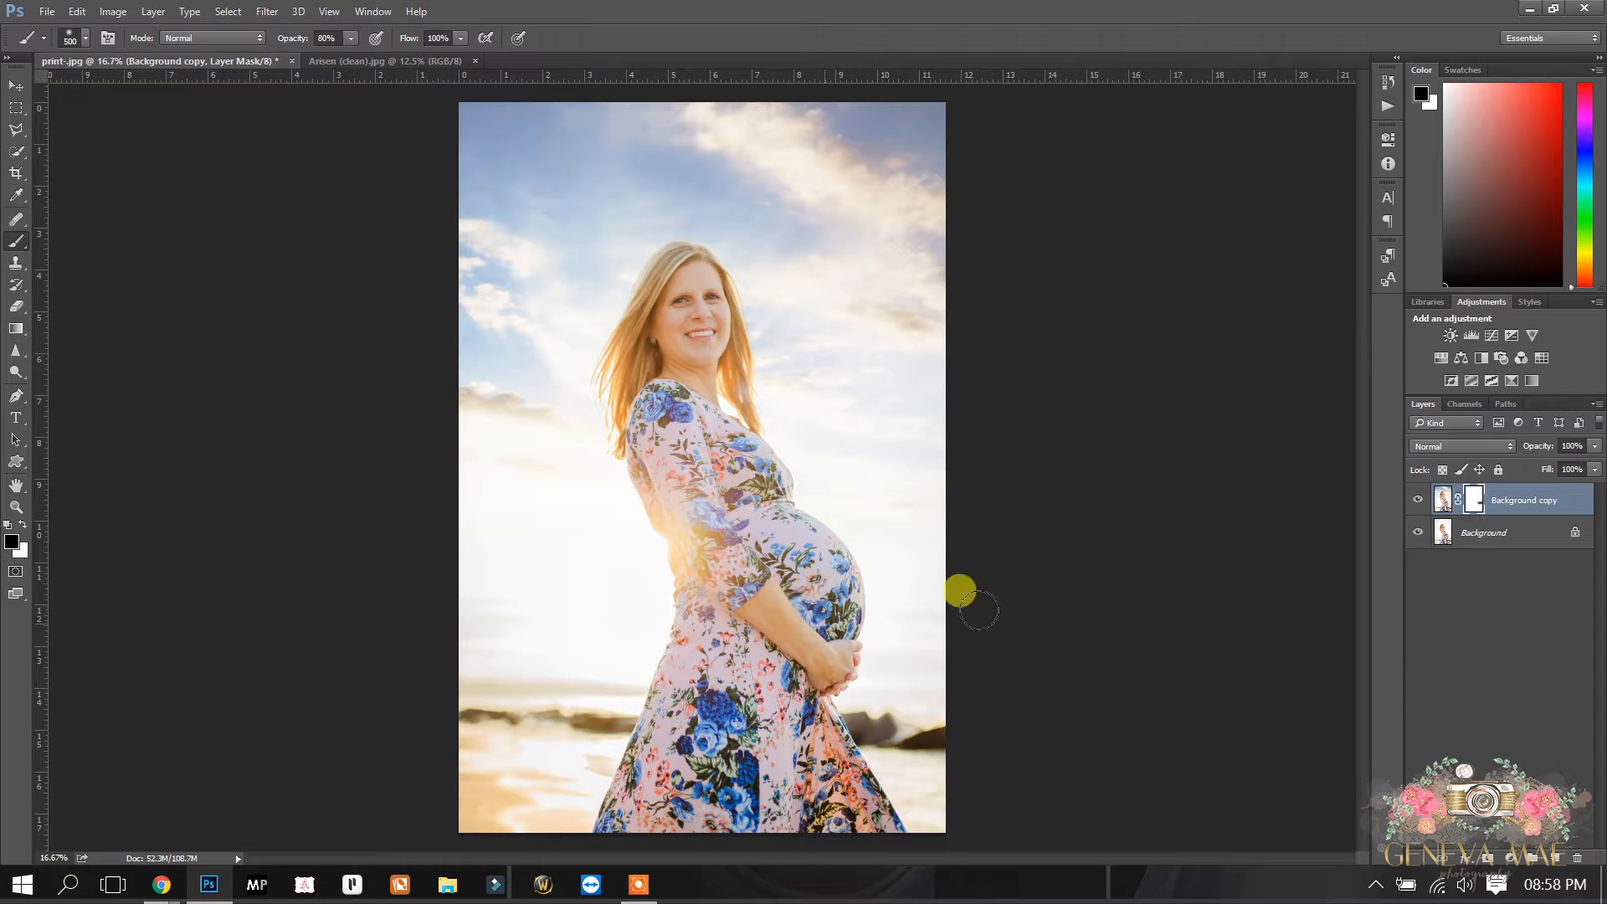
drag(879, 509, 633, 553)
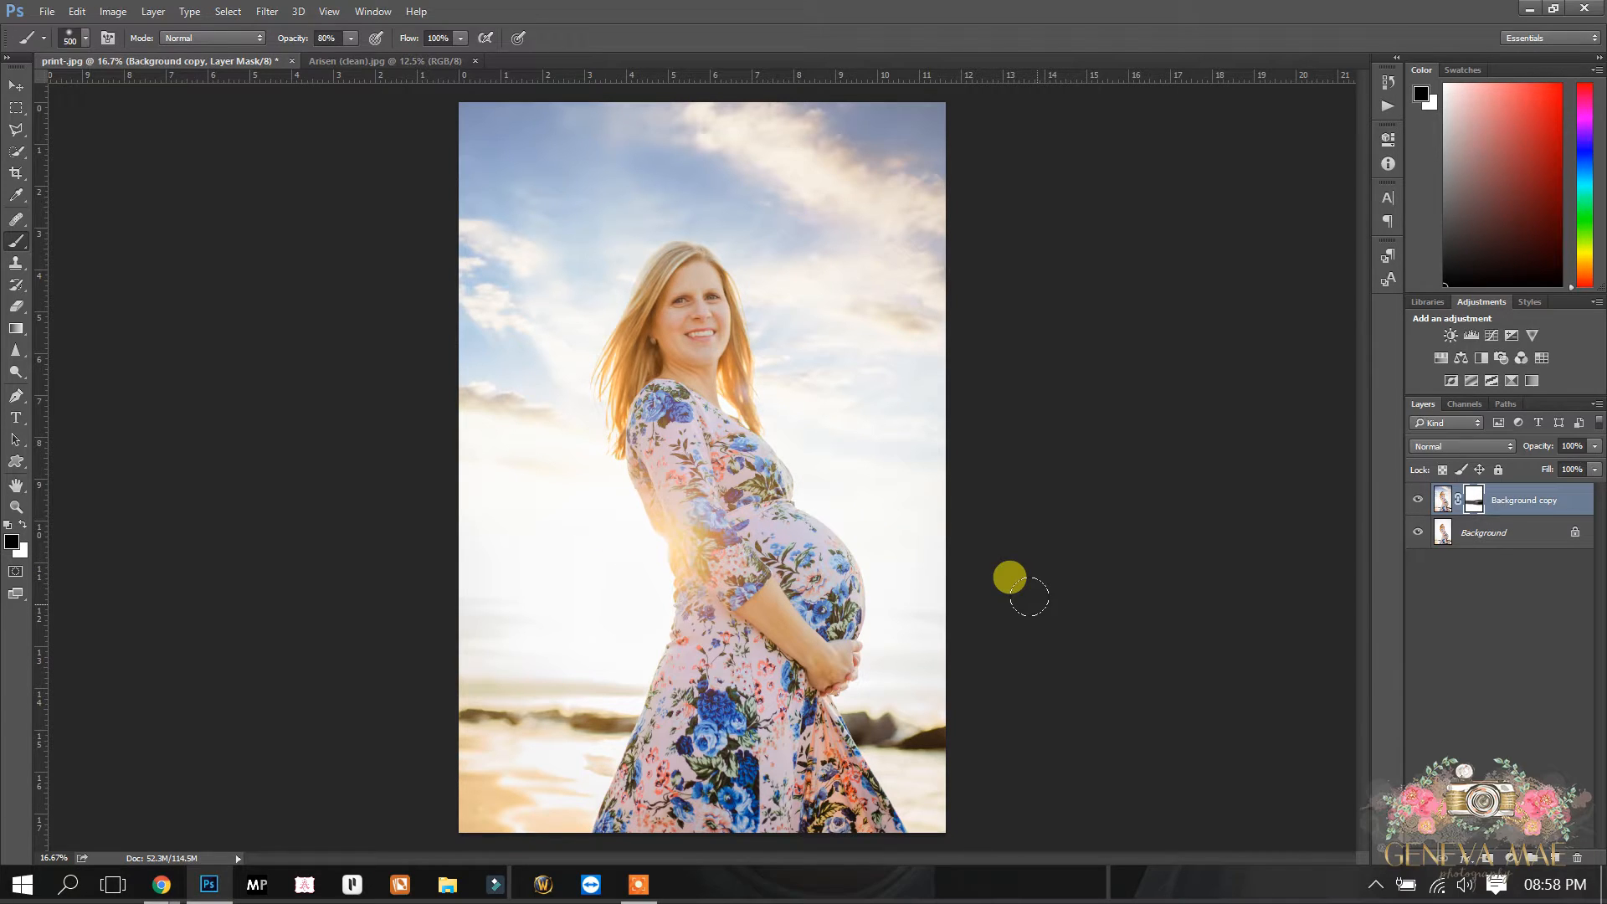
- Mask the new sky's haze off the hair at the top of the woman's head with a 100 px black brush
click(17, 506)
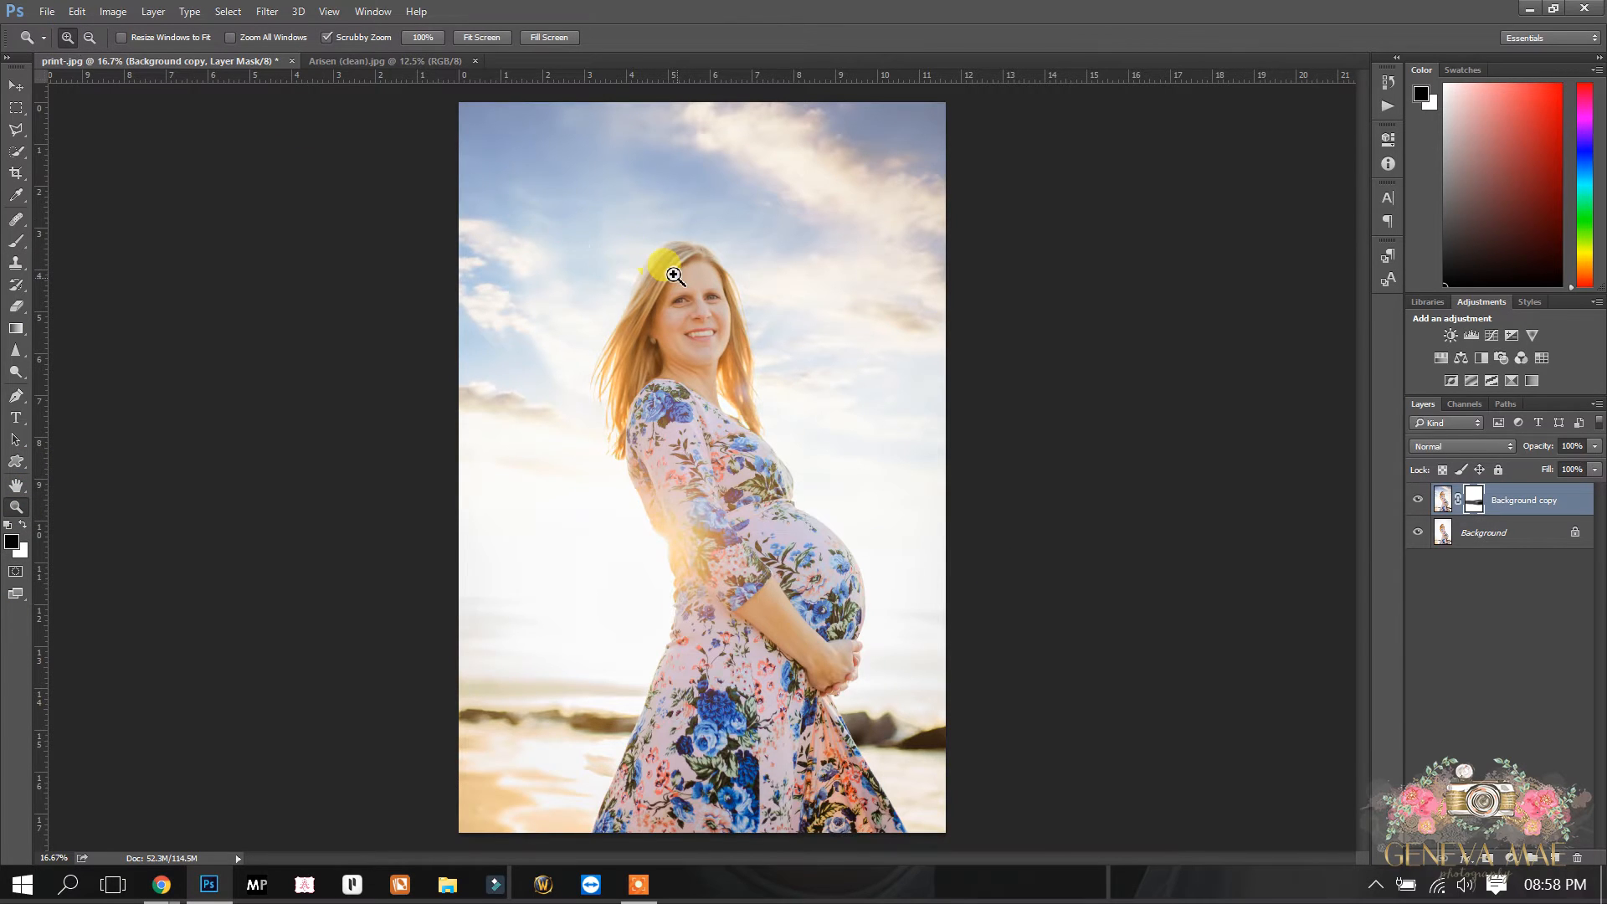
click(674, 274)
click(674, 275)
click(674, 275)
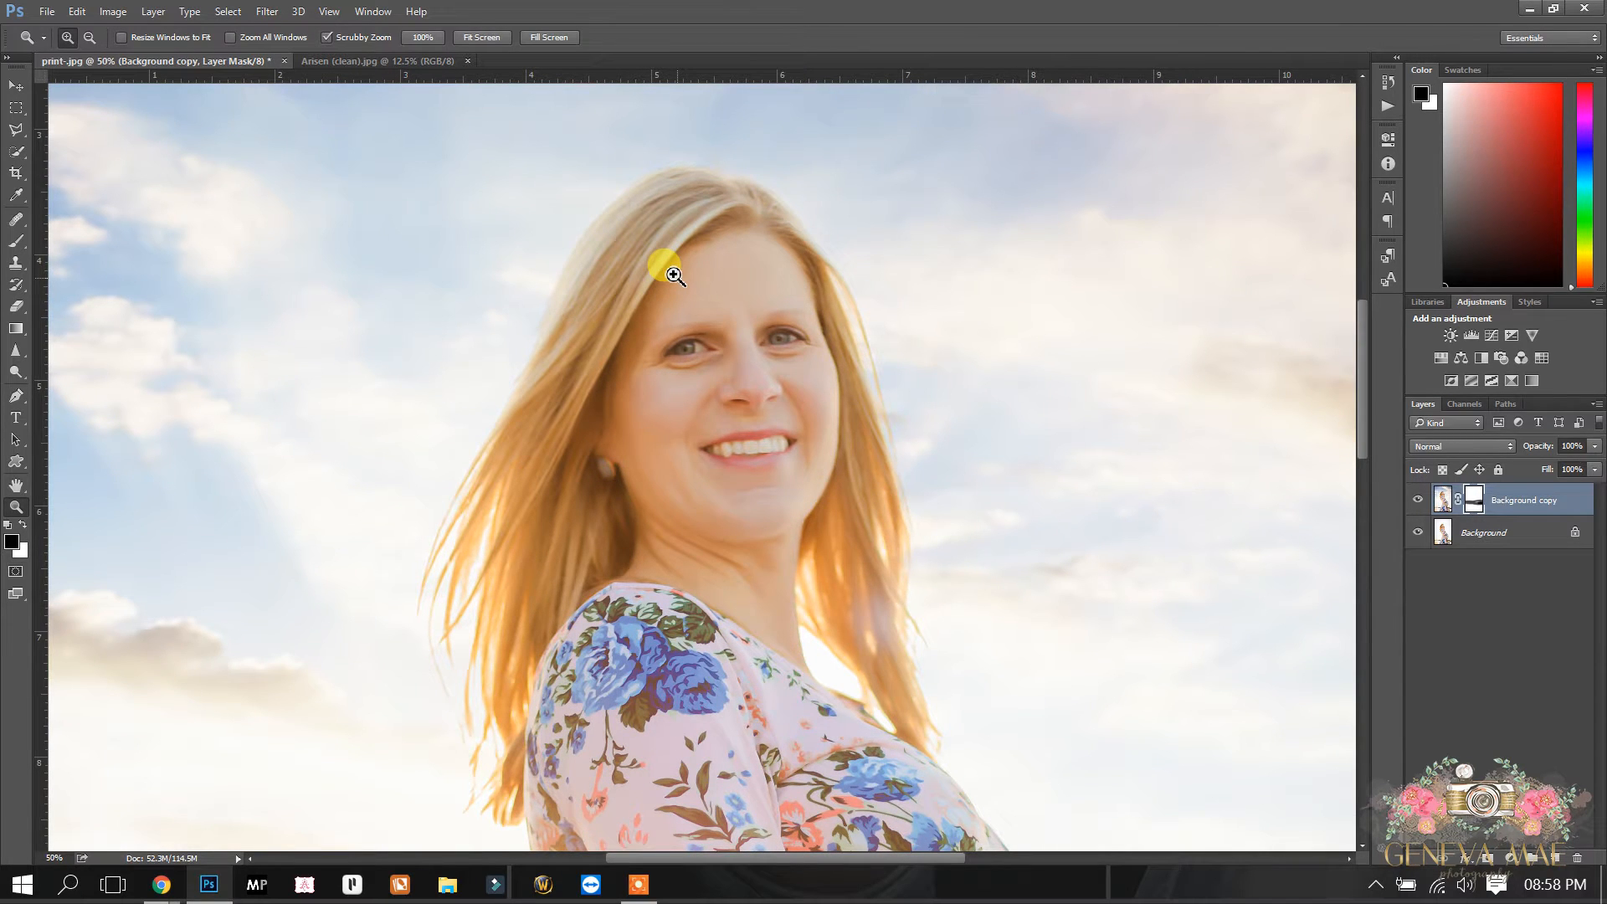
click(16, 238)
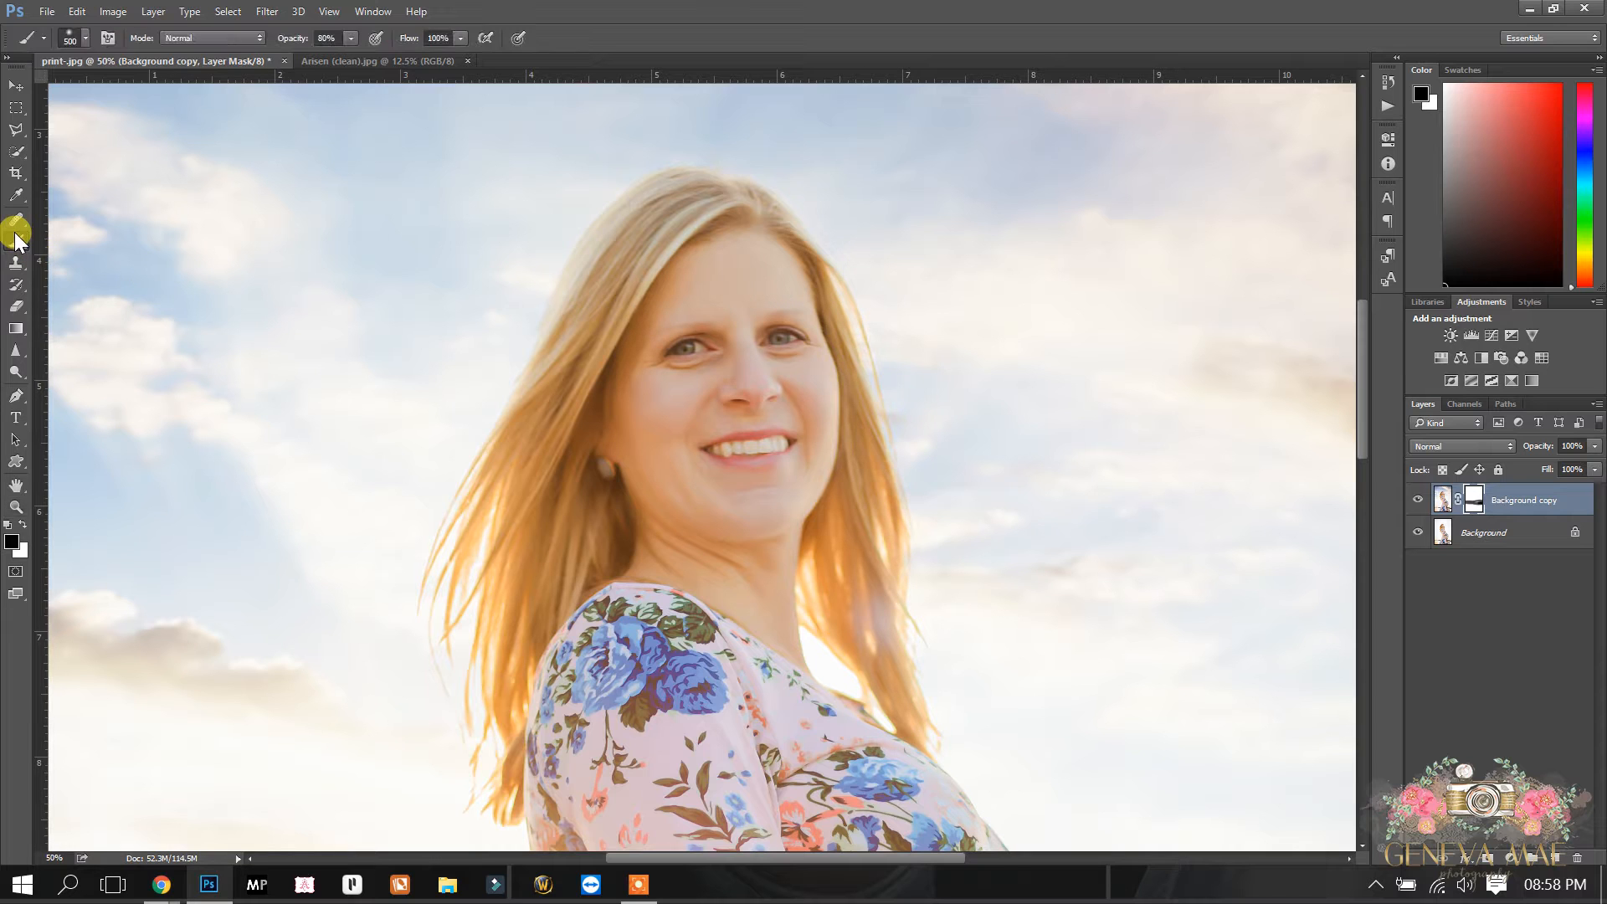
key(bracketleft)
key(bracketleft)
key(bracketleft)
key(bracketleft)
key(bracketleft)
key(bracketleft)
key(bracketleft)
key(bracketleft)
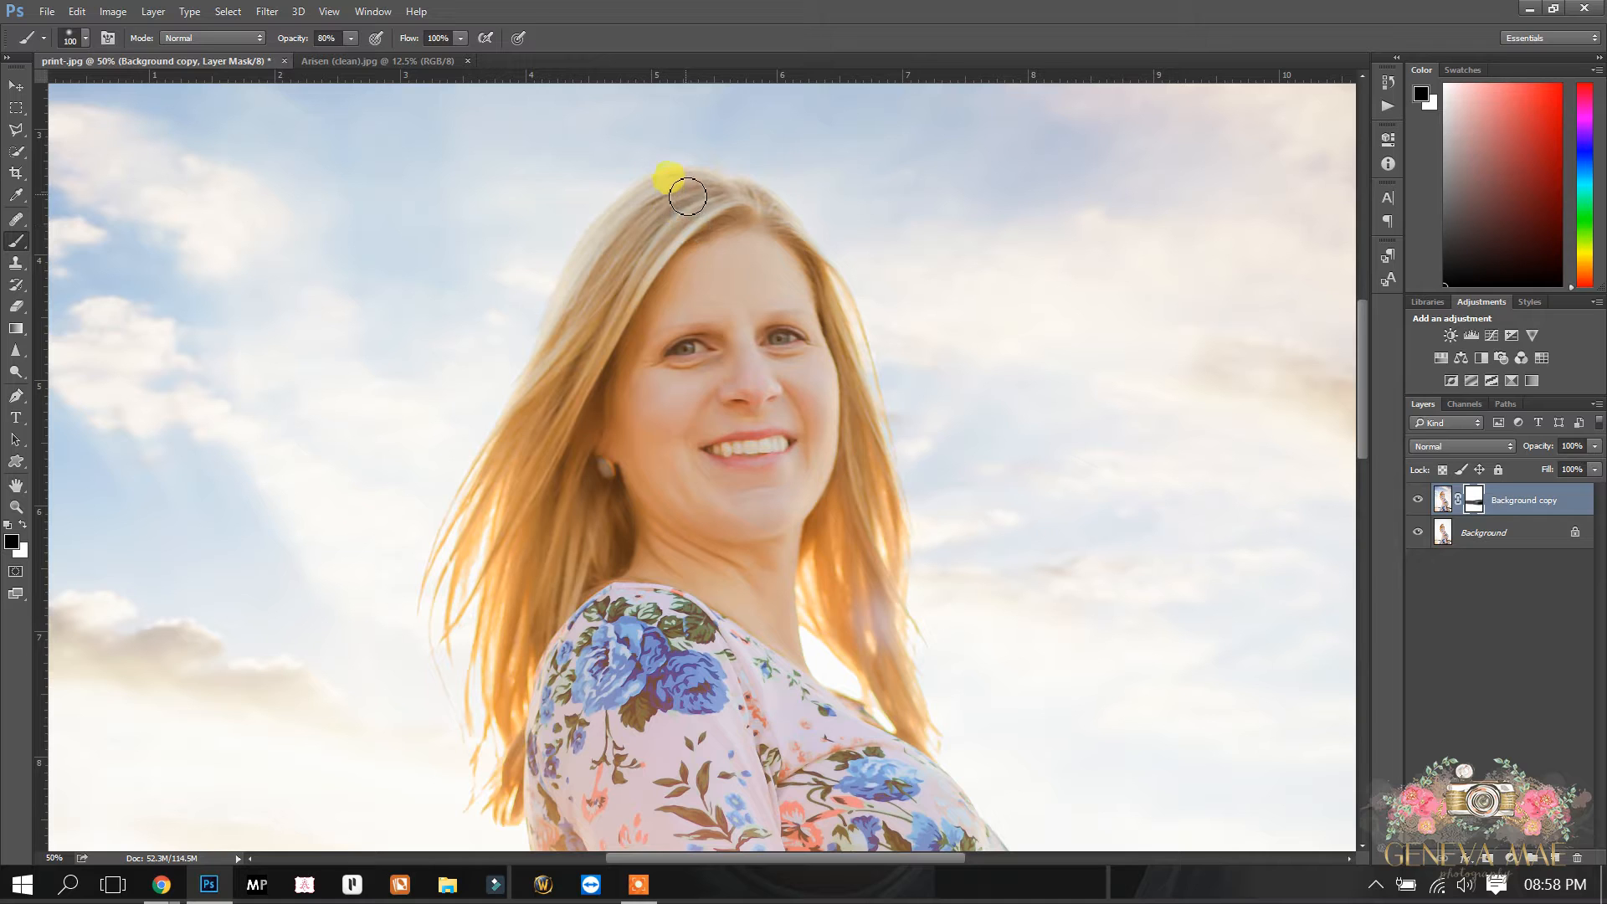
mouse_move(640, 217)
mouse_down()
mouse_move(547, 376)
mouse_move(628, 237)
mouse_move(566, 329)
mouse_move(613, 245)
mouse_move(700, 221)
mouse_up()
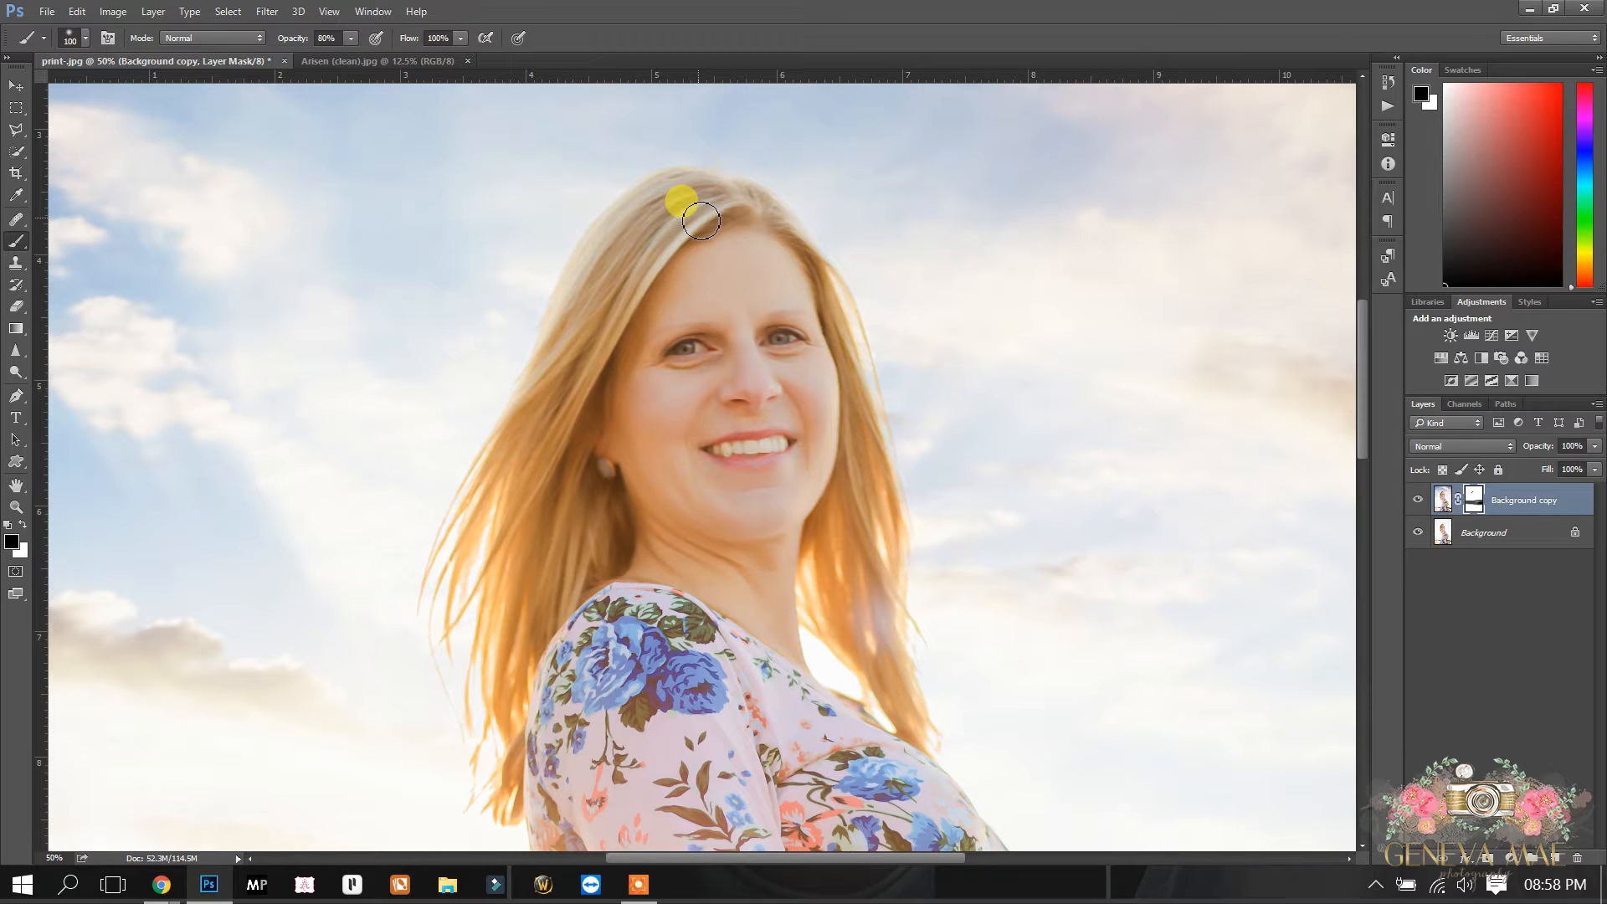
- Step backward and forward through the hair brush stroke to compare the result
click(77, 11)
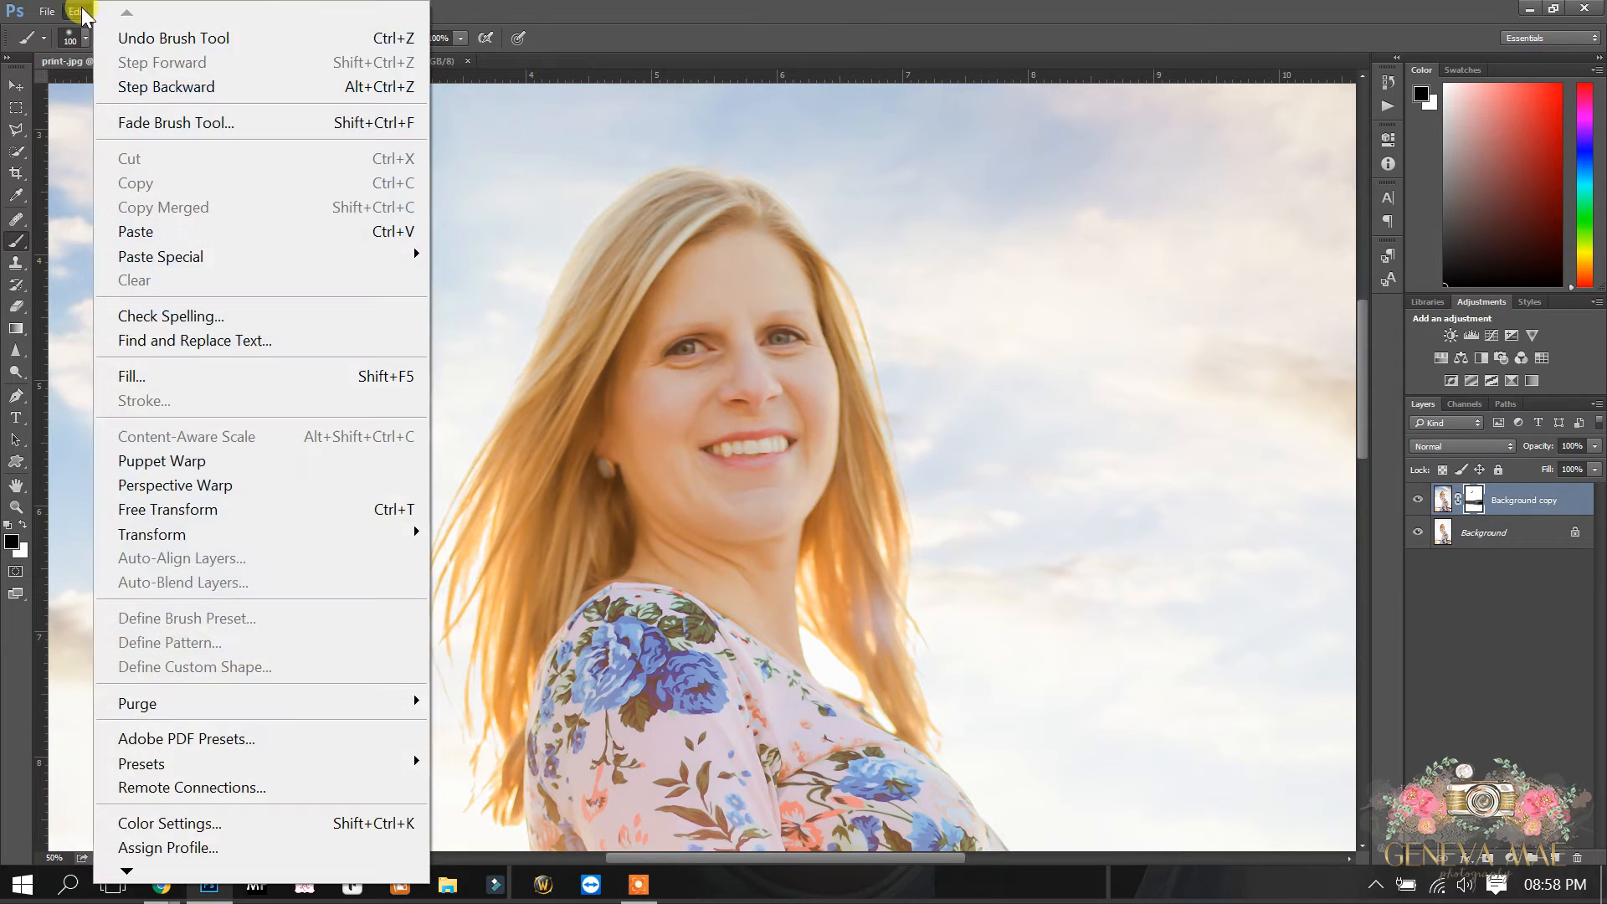
click(123, 86)
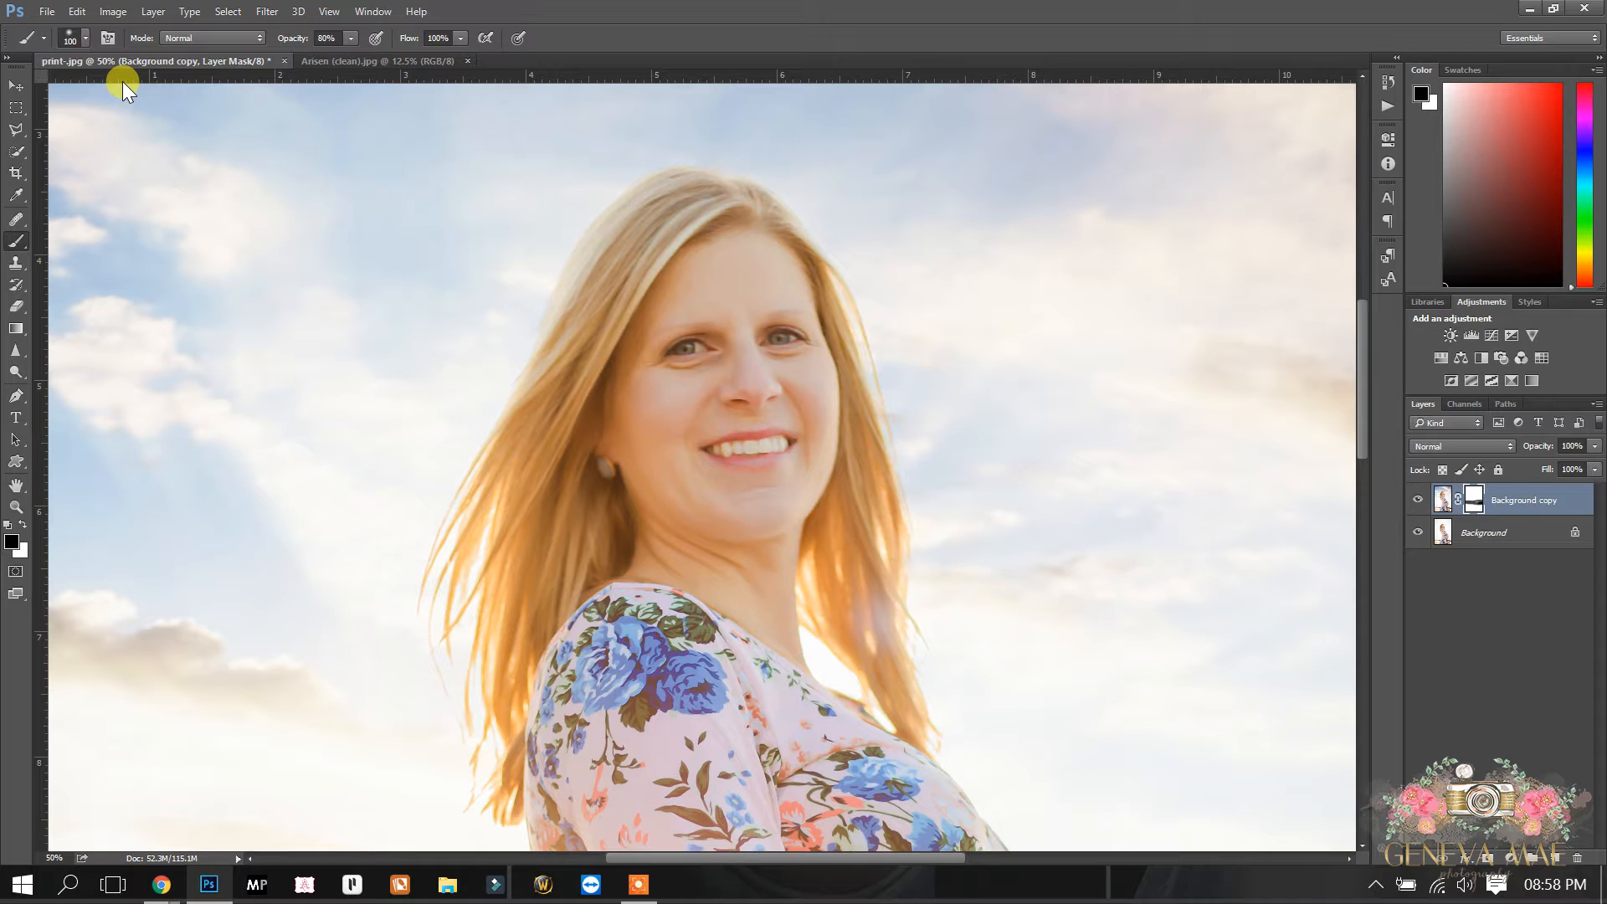
click(77, 11)
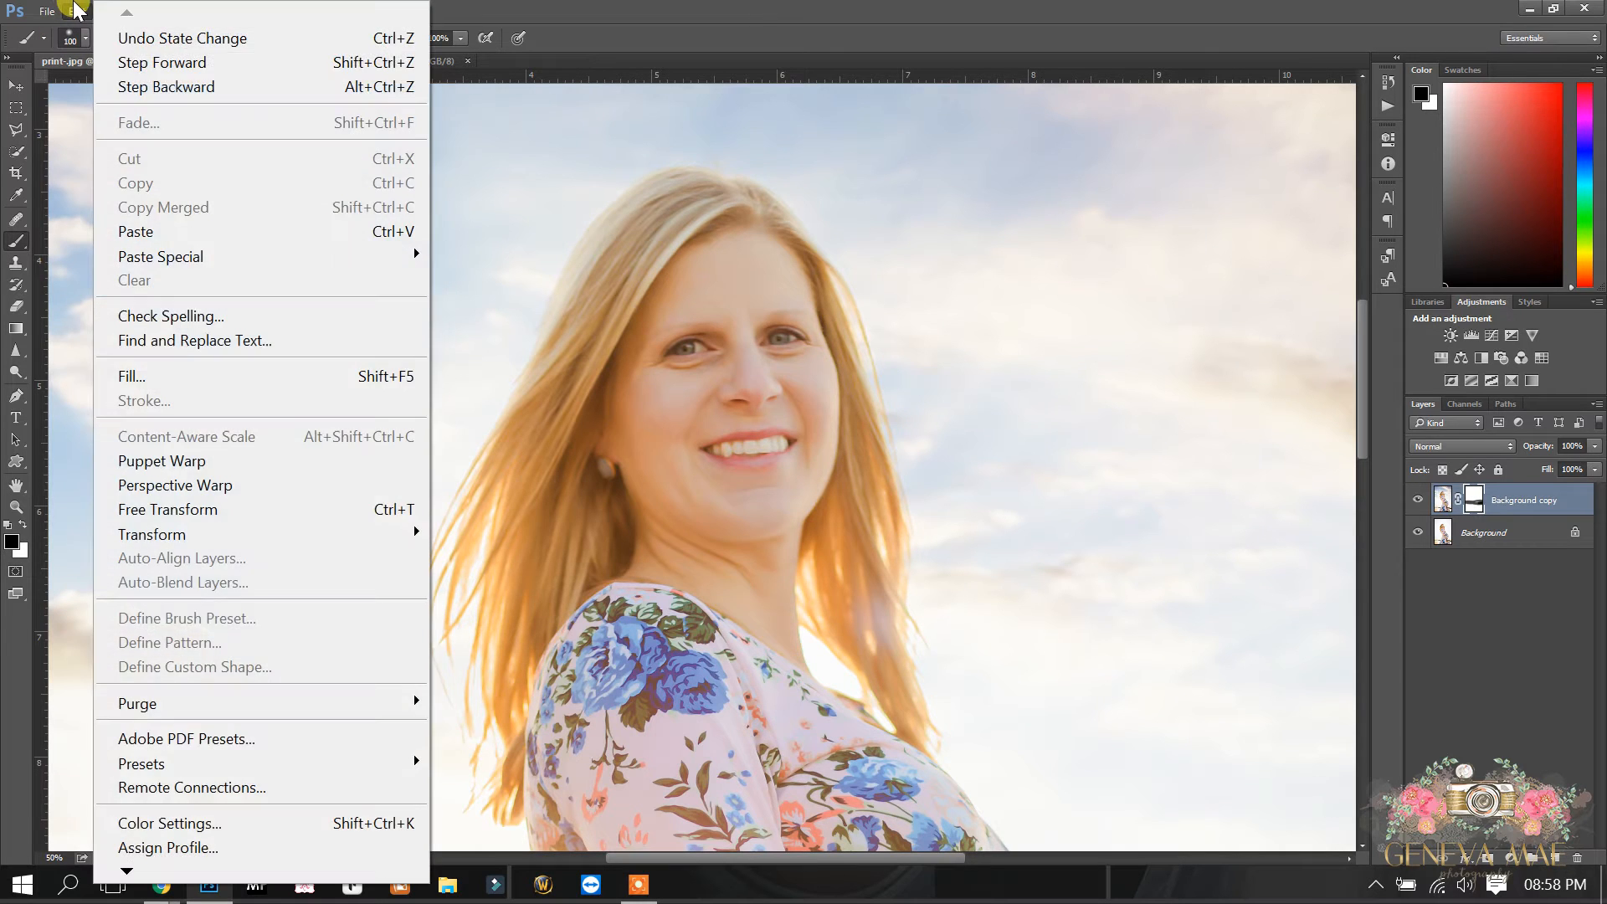
click(112, 66)
- Paint black on the layer mask over the woman's face and adjoining hair, enlarging the brush to 150 px
drag(731, 261, 750, 281)
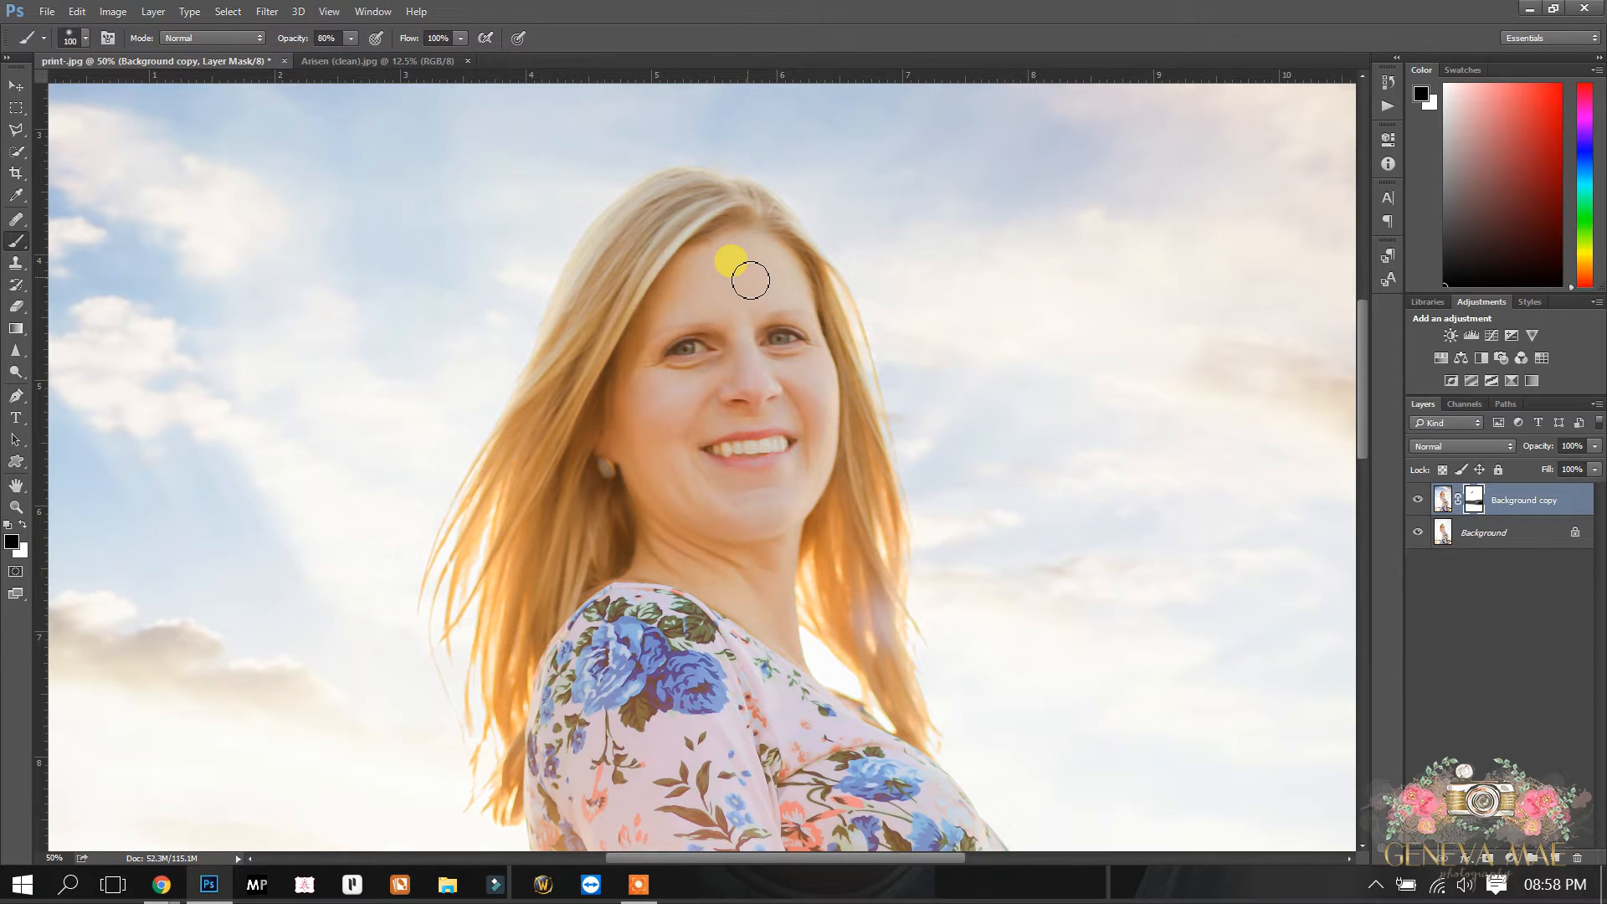
mouse_move(750, 280)
mouse_down()
mouse_move(681, 162)
mouse_move(586, 226)
mouse_move(753, 143)
mouse_move(580, 251)
mouse_move(726, 134)
mouse_move(512, 397)
mouse_move(453, 414)
mouse_move(441, 531)
mouse_move(642, 321)
mouse_up()
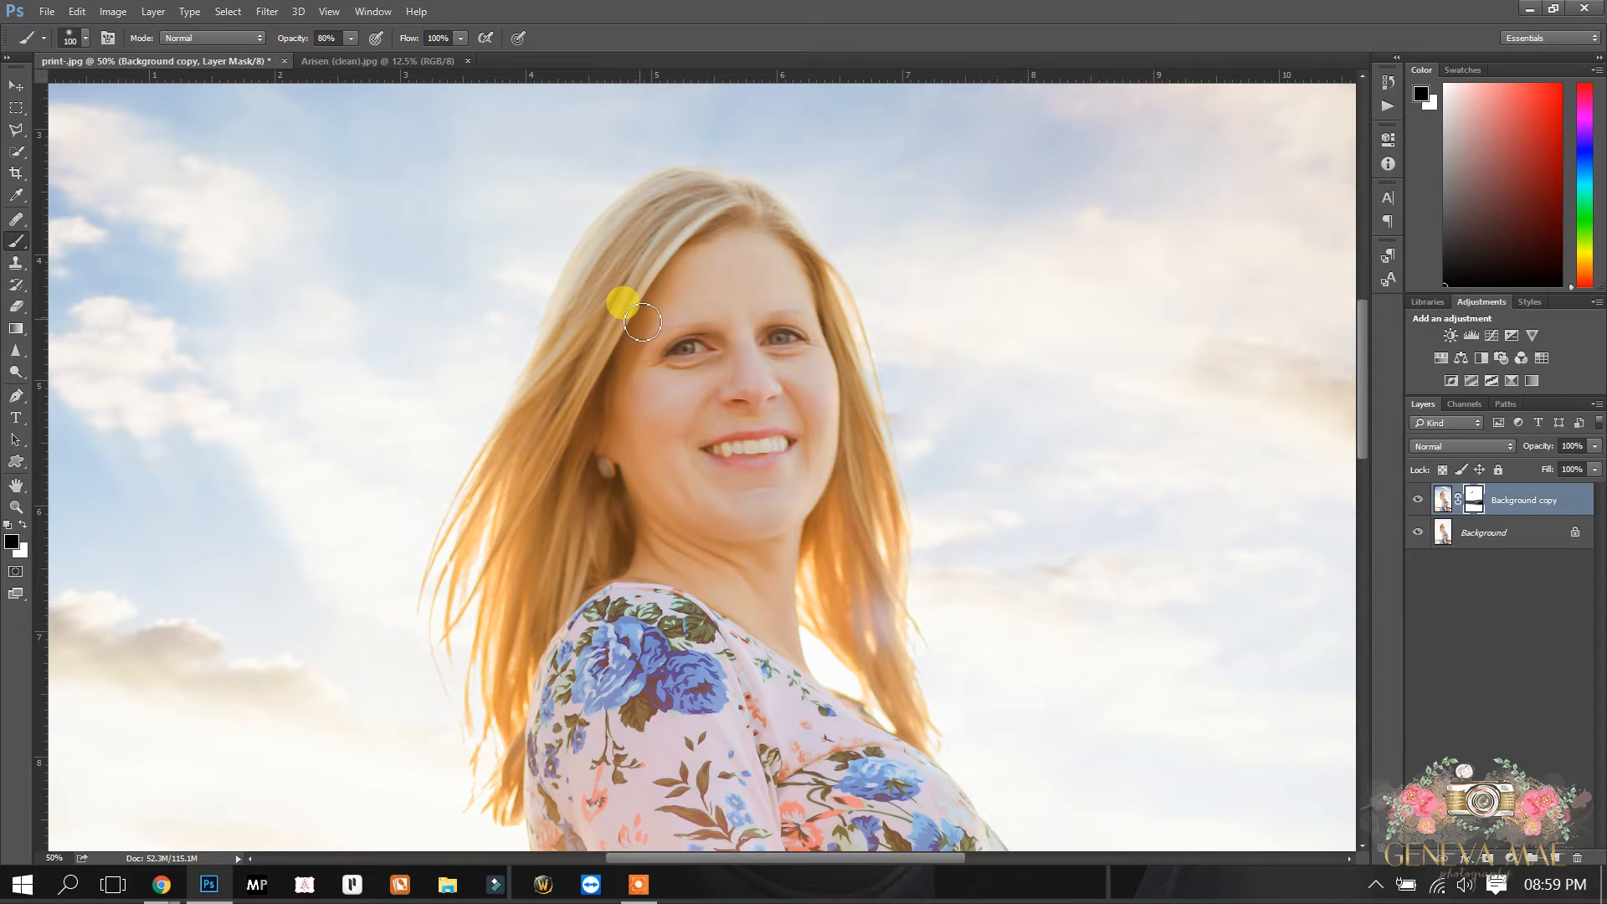
key(bracketright)
key(bracketright)
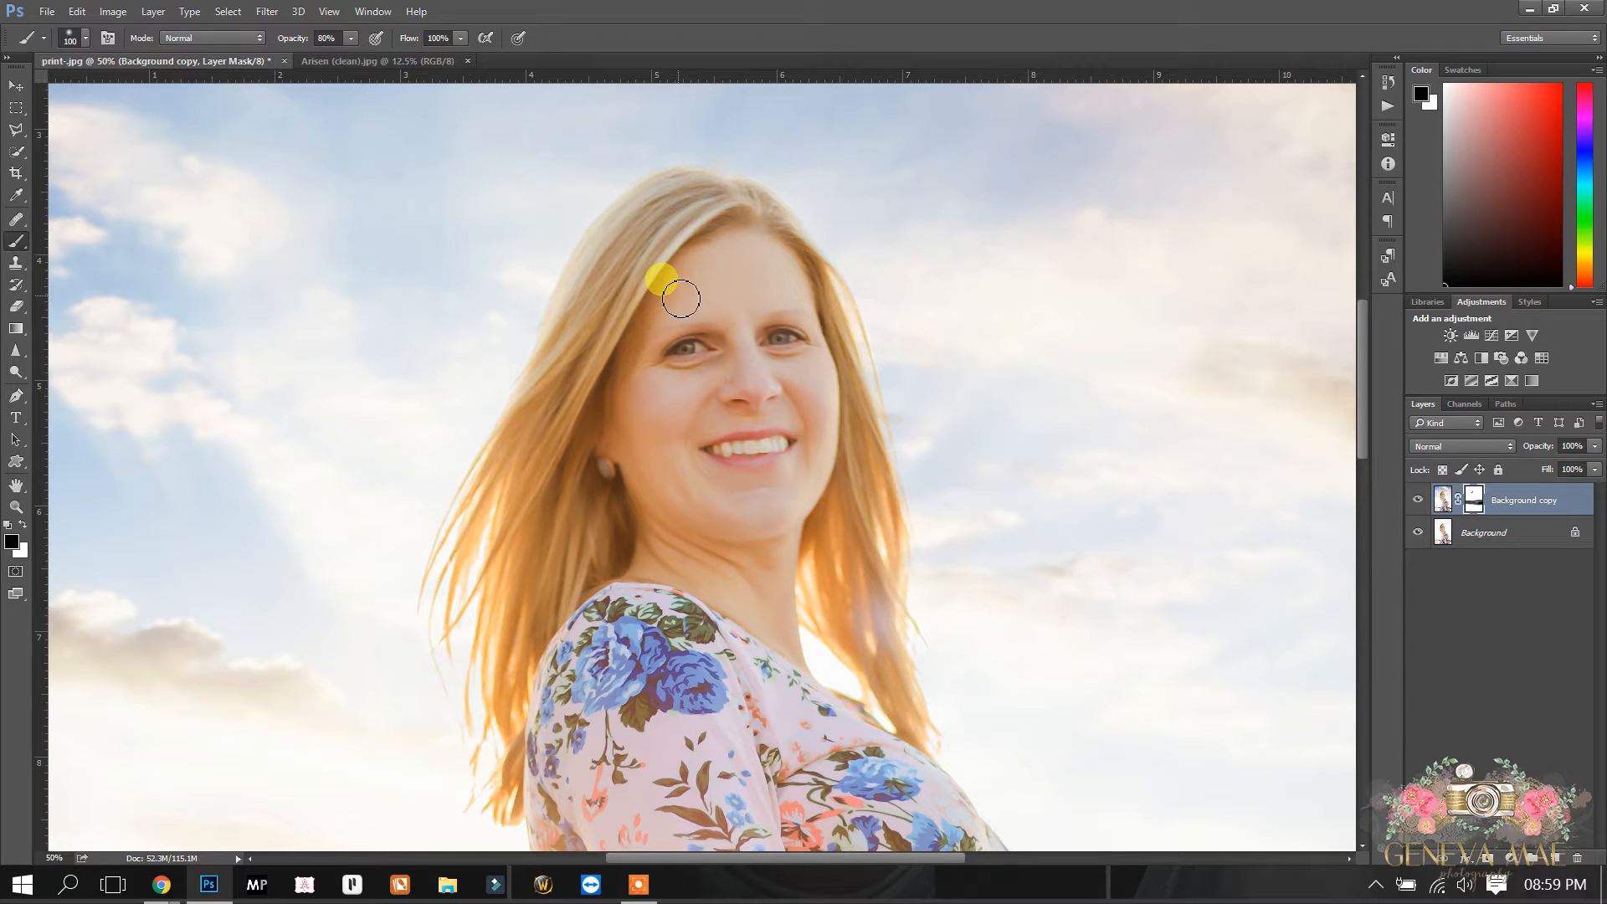
mouse_move(673, 291)
mouse_down()
mouse_move(659, 212)
mouse_move(573, 324)
mouse_move(551, 453)
mouse_move(652, 257)
mouse_up()
- Step backward and forward through the last mask stroke on the face and hair to compare it
click(83, 12)
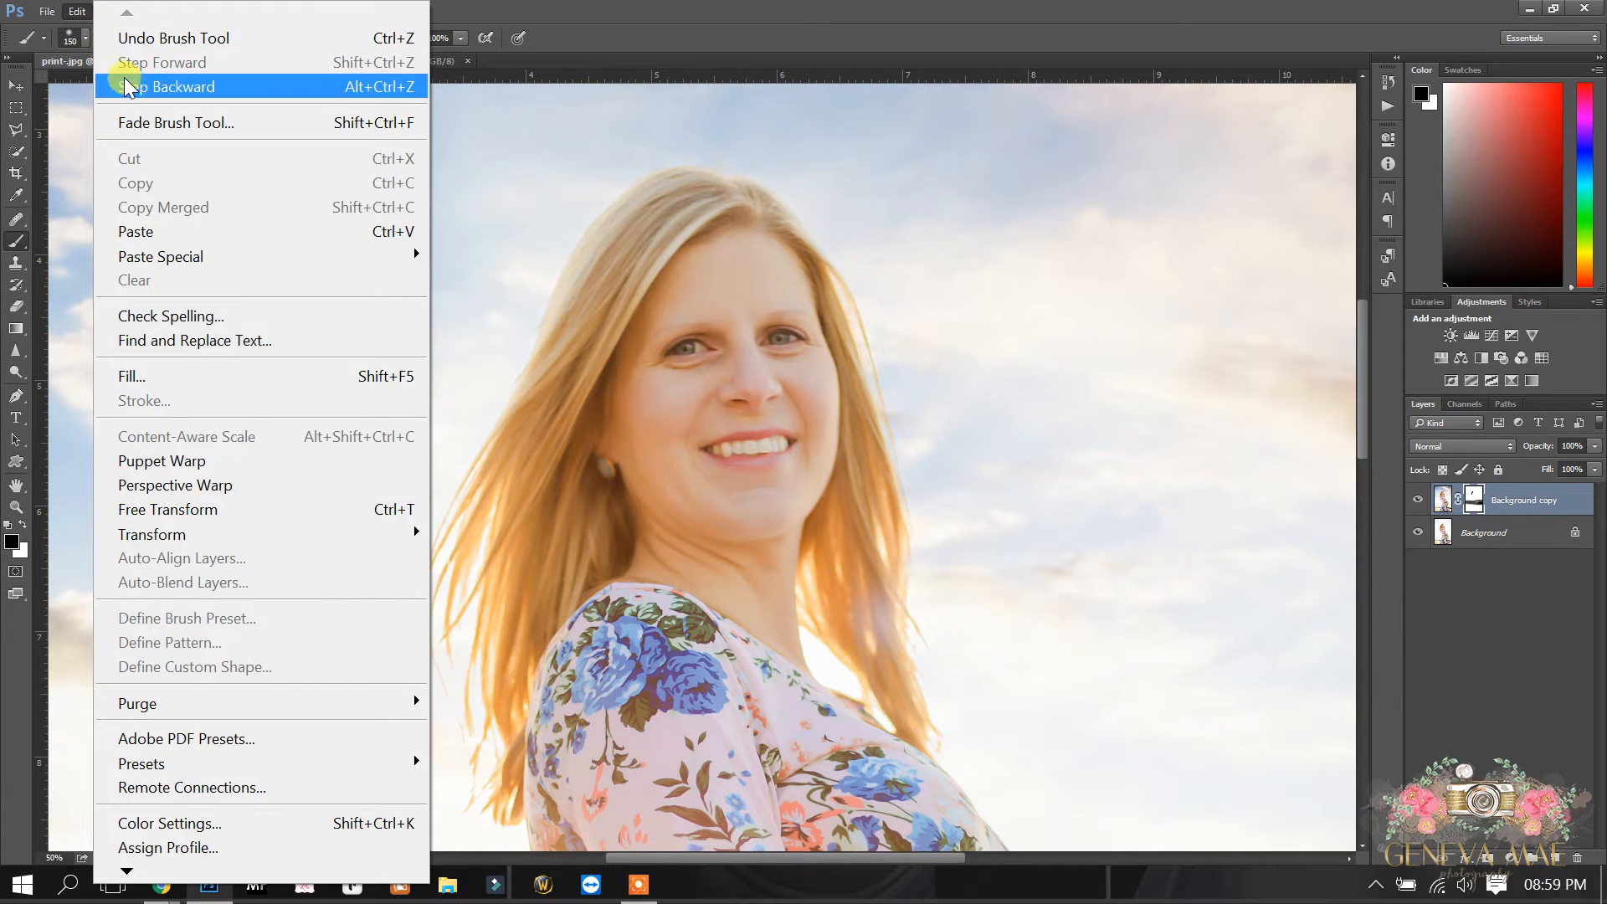
click(128, 81)
click(76, 11)
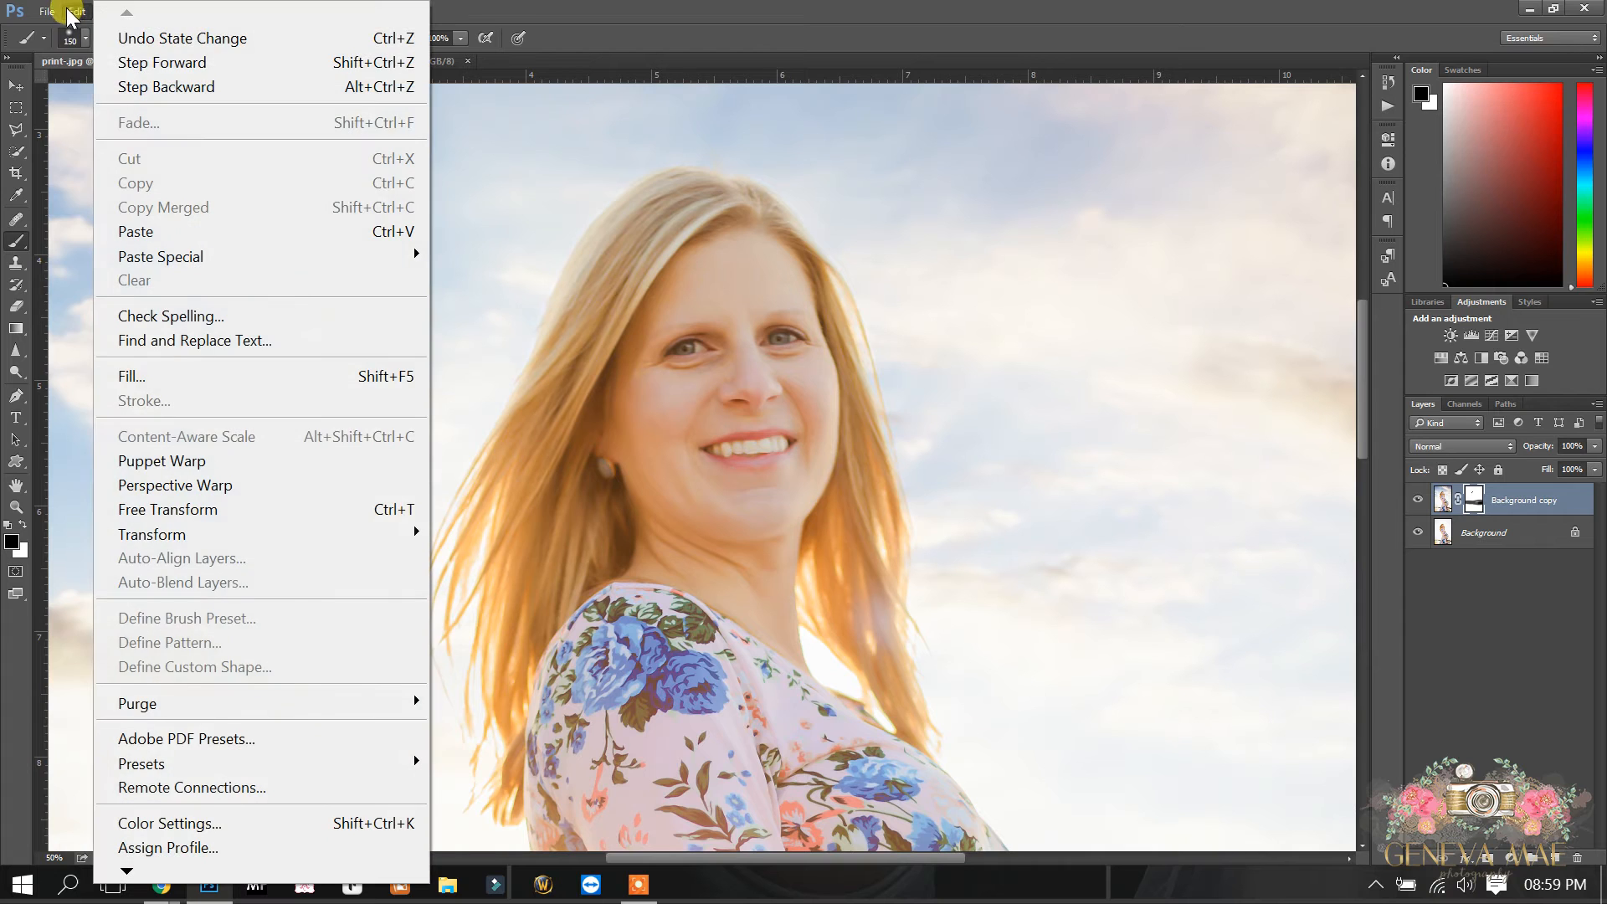
click(109, 62)
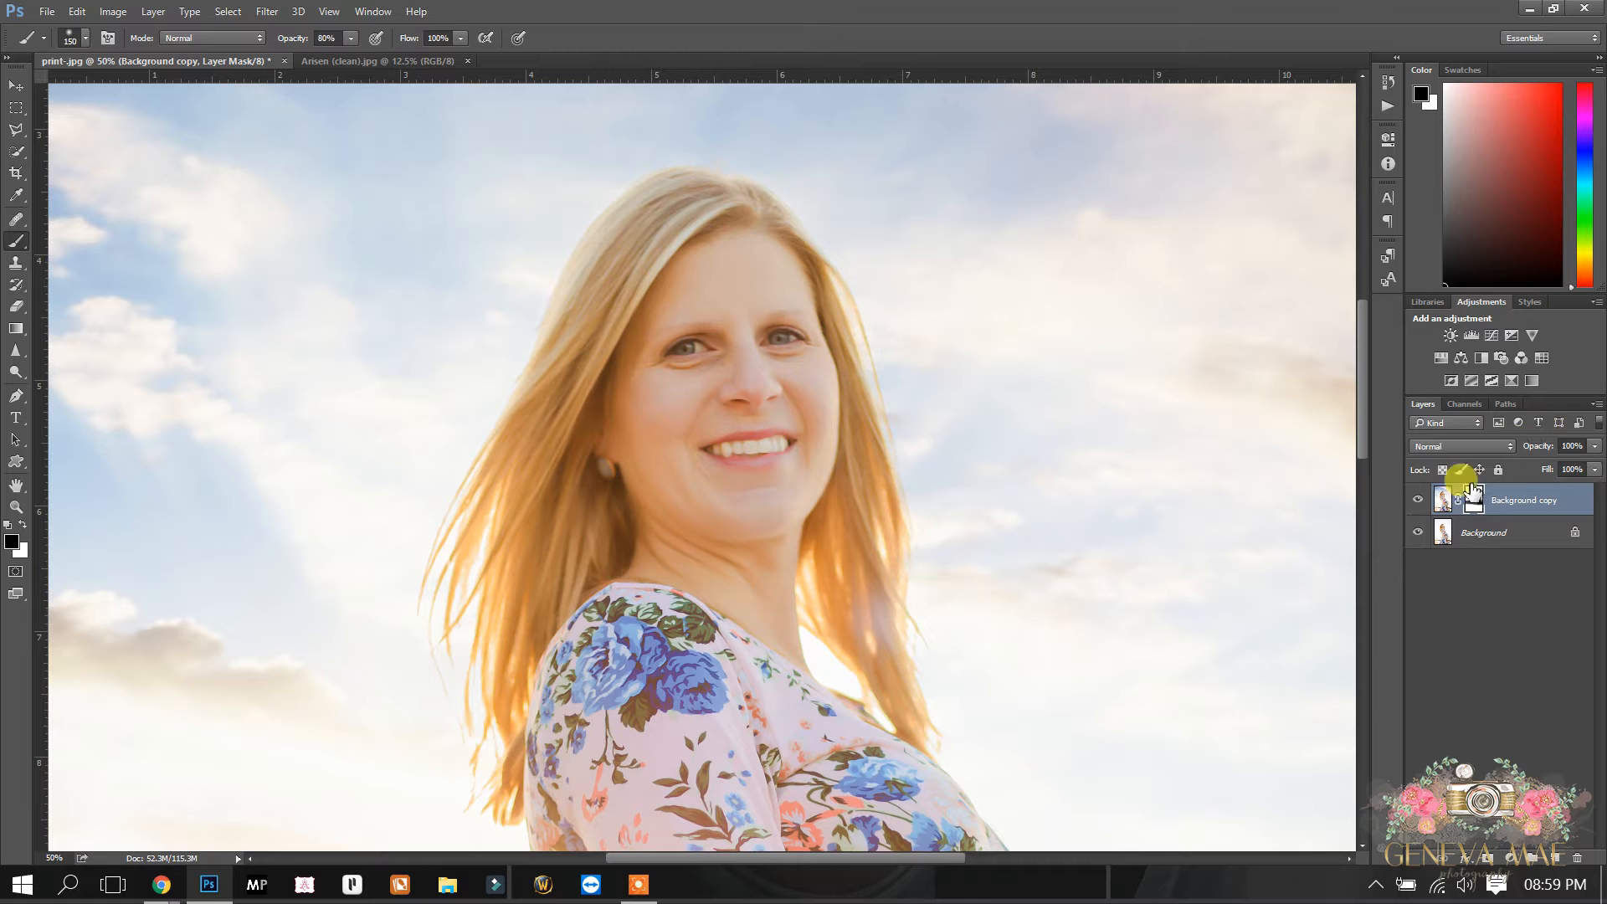
- Toggle the Background copy layer's visibility repeatedly to compare the masked face and hair with the original up close
click(1418, 500)
click(1418, 500)
click(1418, 500)
click(1418, 501)
click(1418, 501)
click(1418, 501)
click(1418, 501)
click(1418, 501)
click(1418, 500)
click(1418, 501)
click(1418, 500)
click(1418, 501)
click(1418, 501)
click(1418, 501)
click(1418, 501)
click(1418, 501)
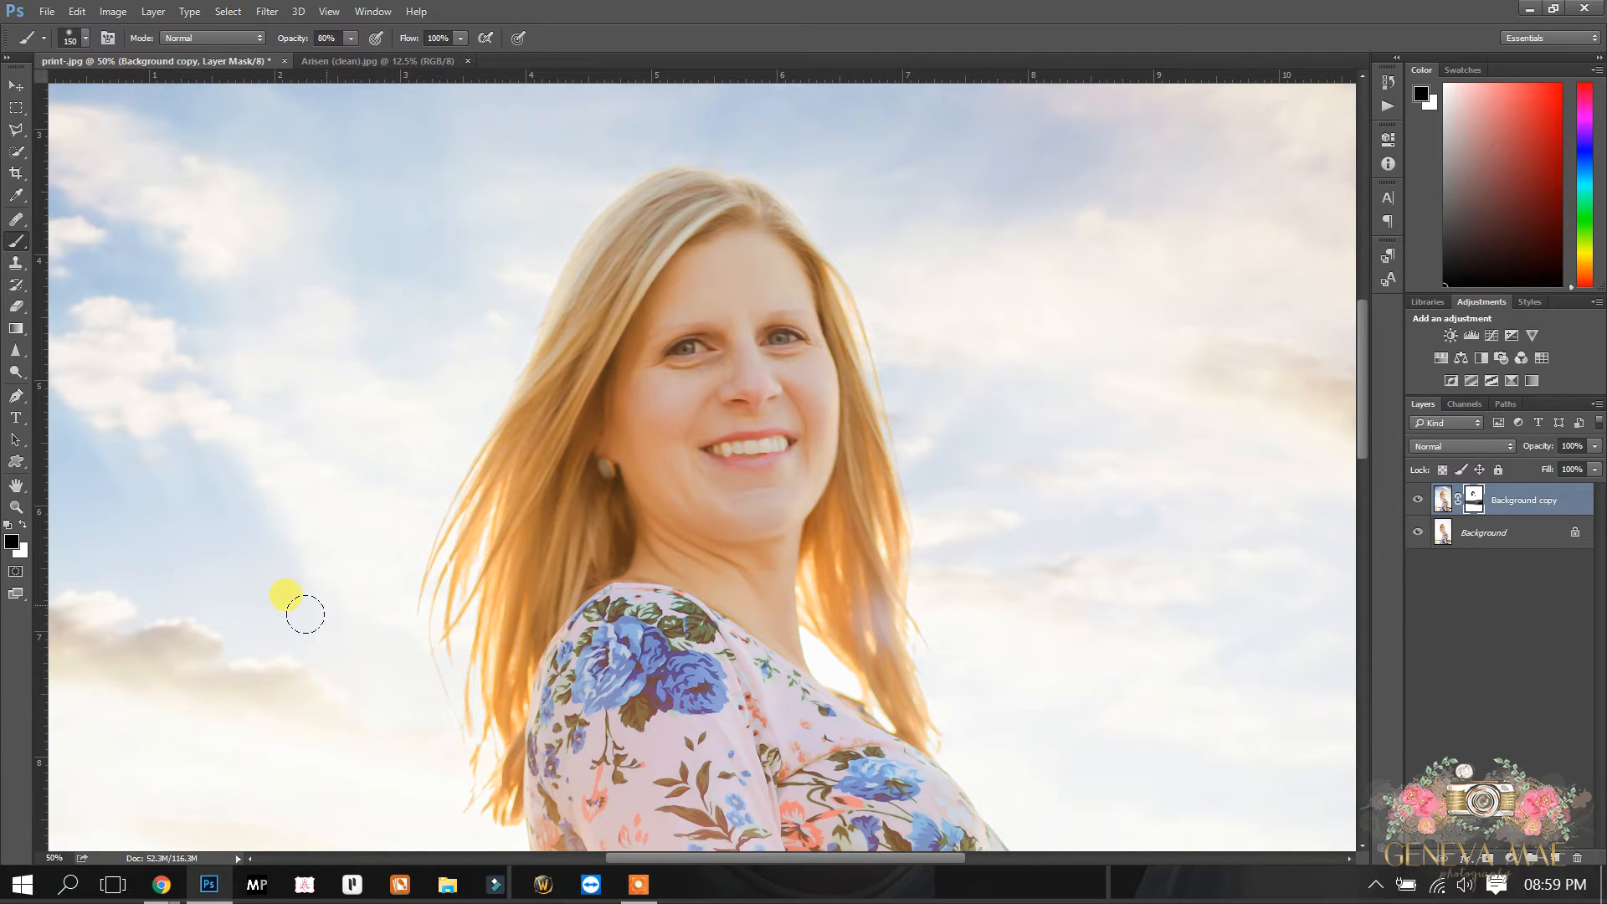
click(1414, 500)
click(1414, 500)
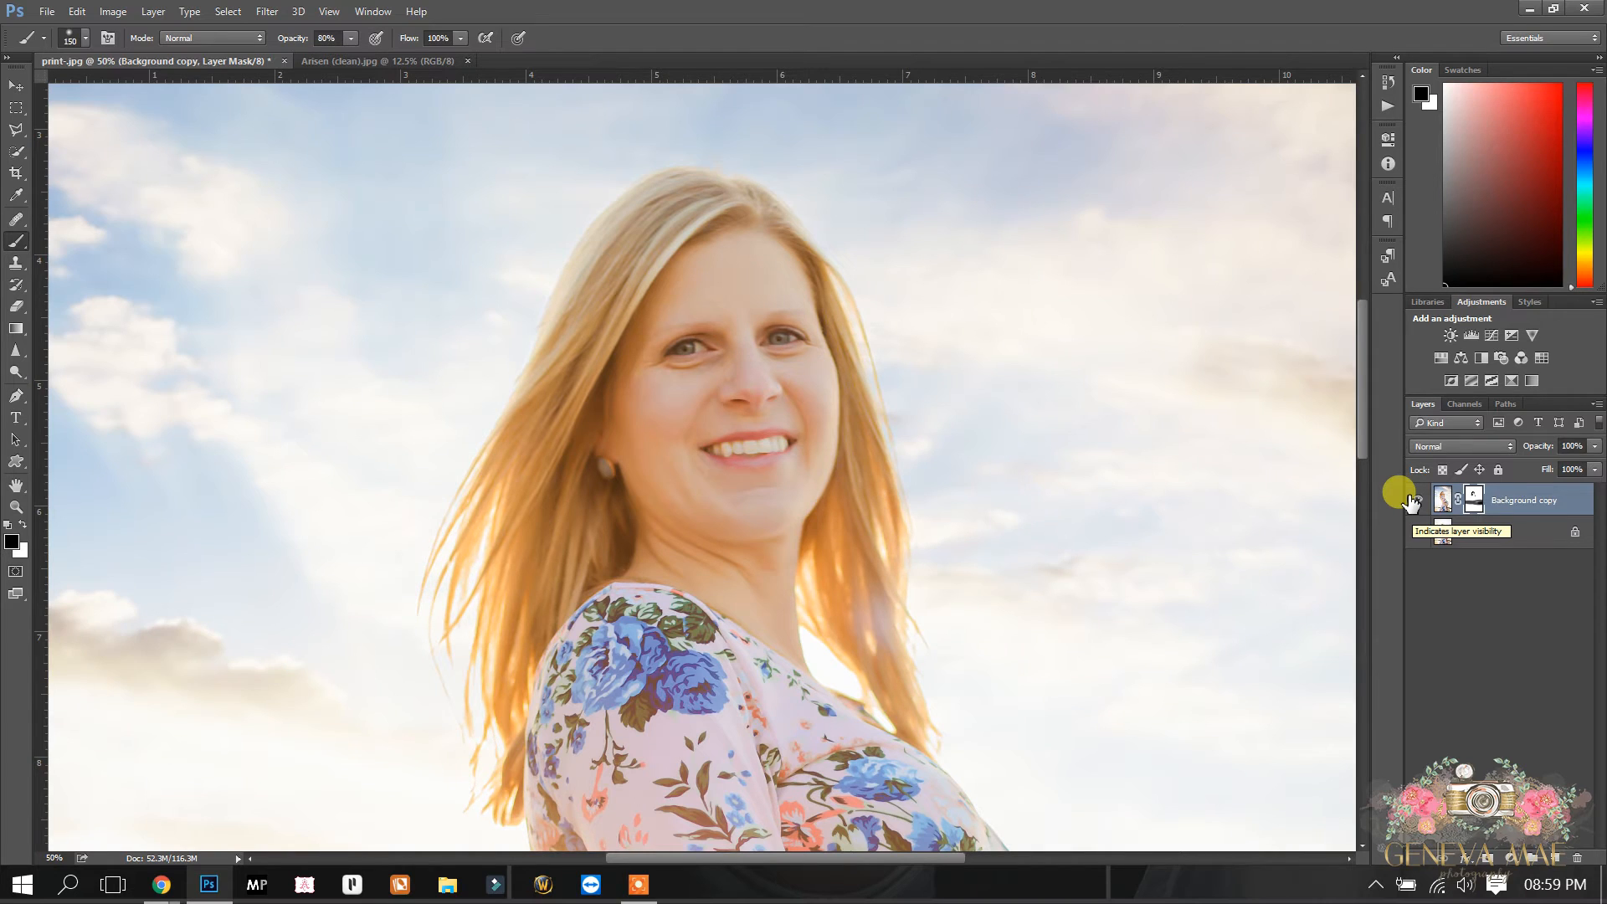
click(1415, 500)
click(1415, 500)
click(1415, 501)
click(1415, 500)
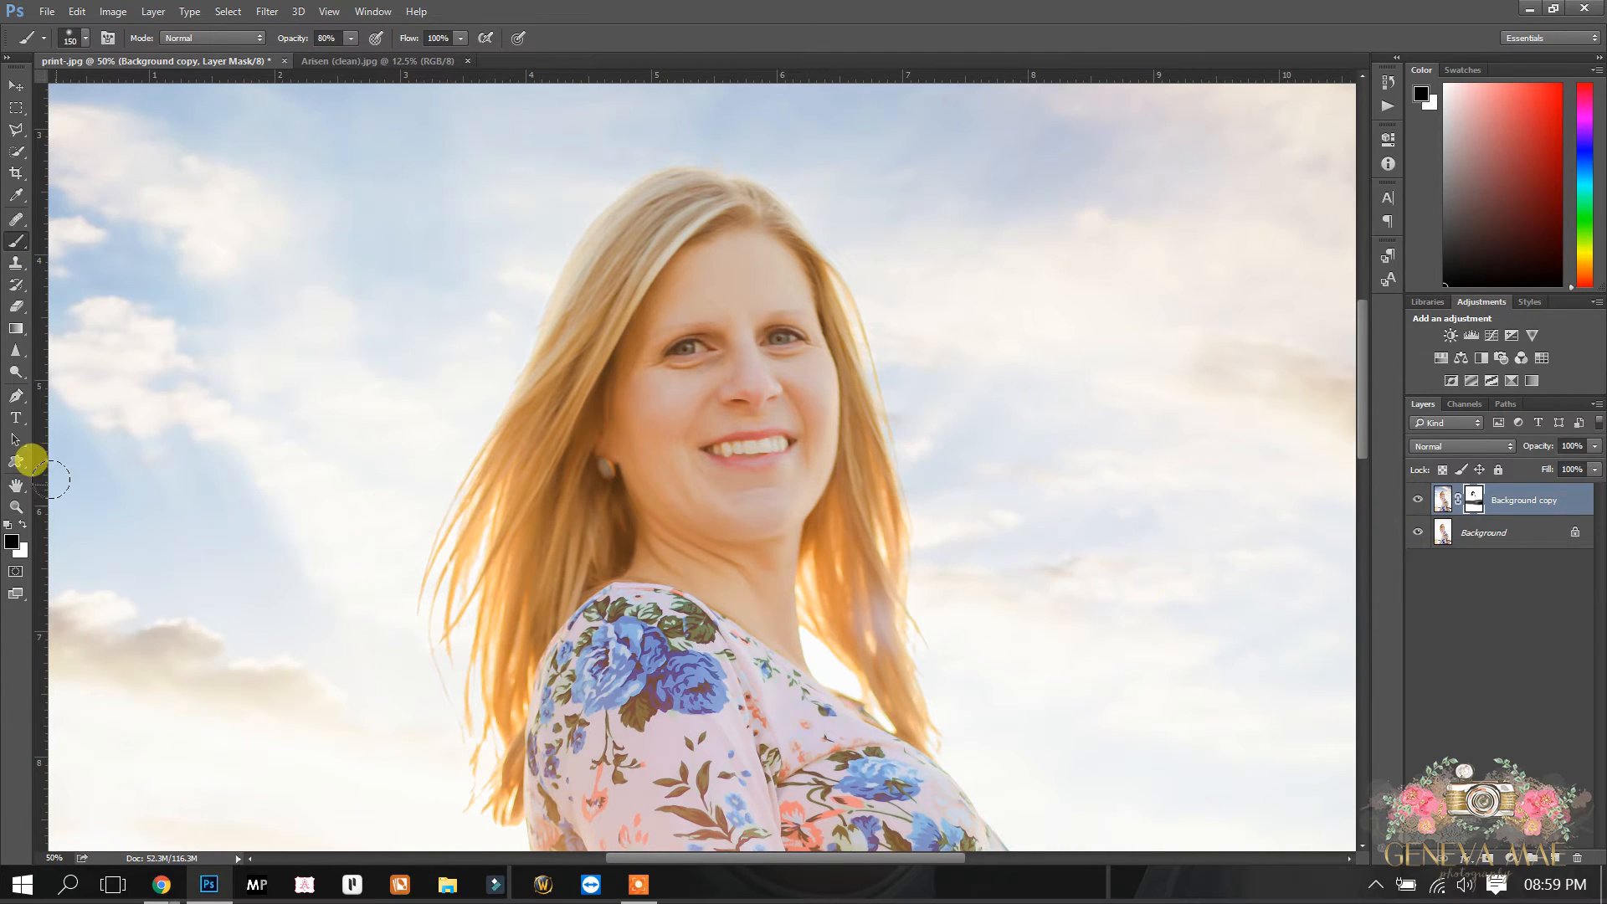
- Compare the entire photo with and without the Background copy layer
click(18, 505)
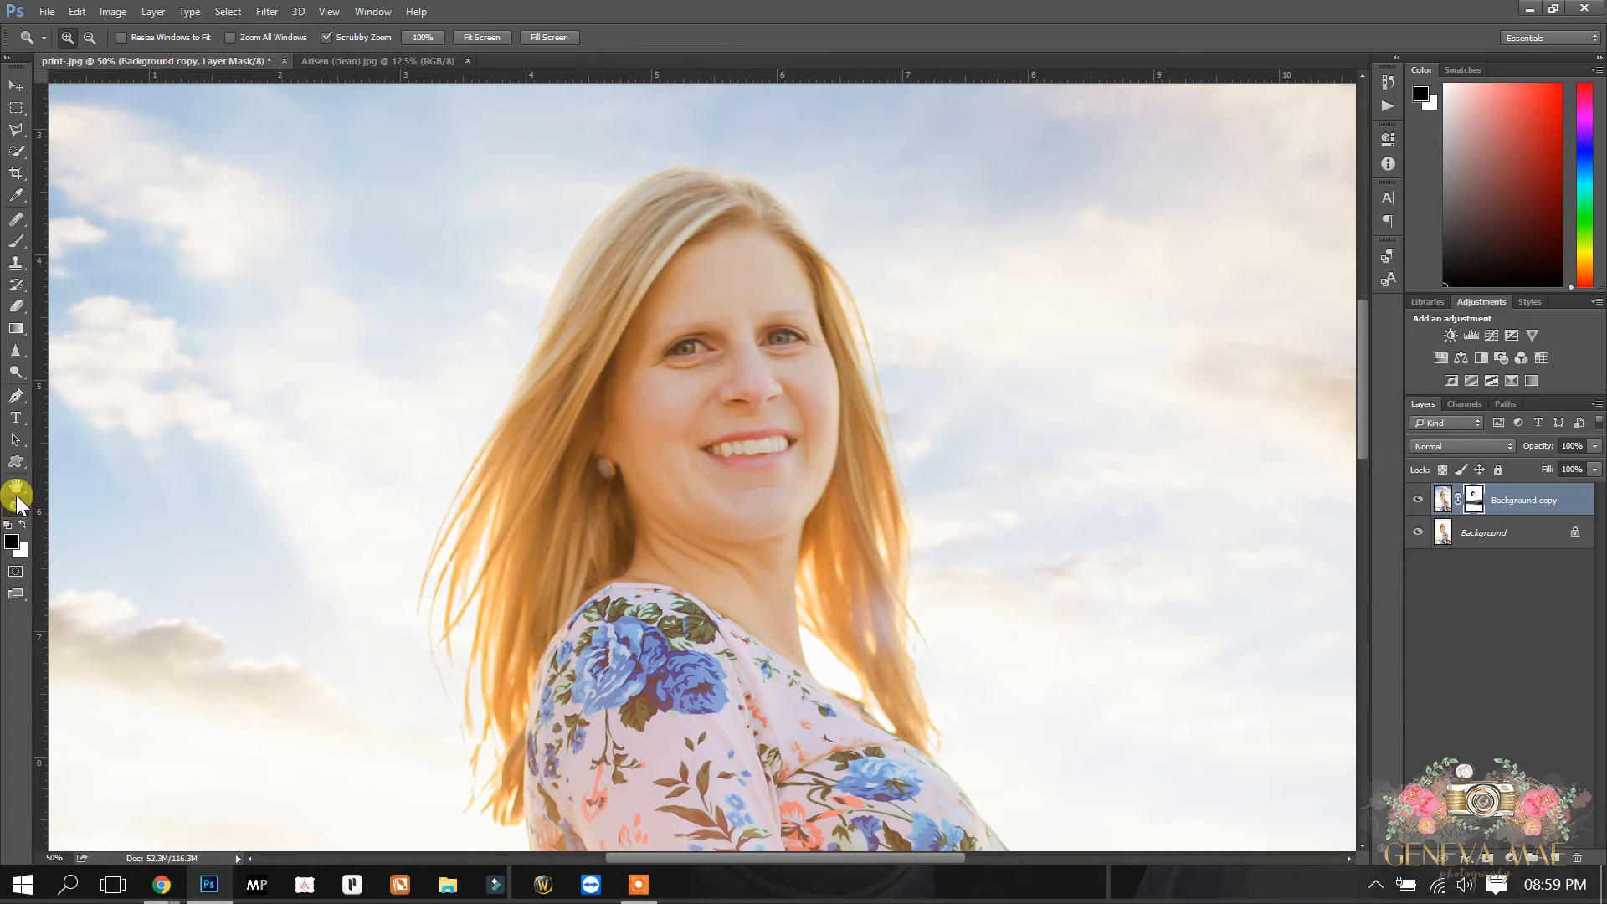
click(533, 286)
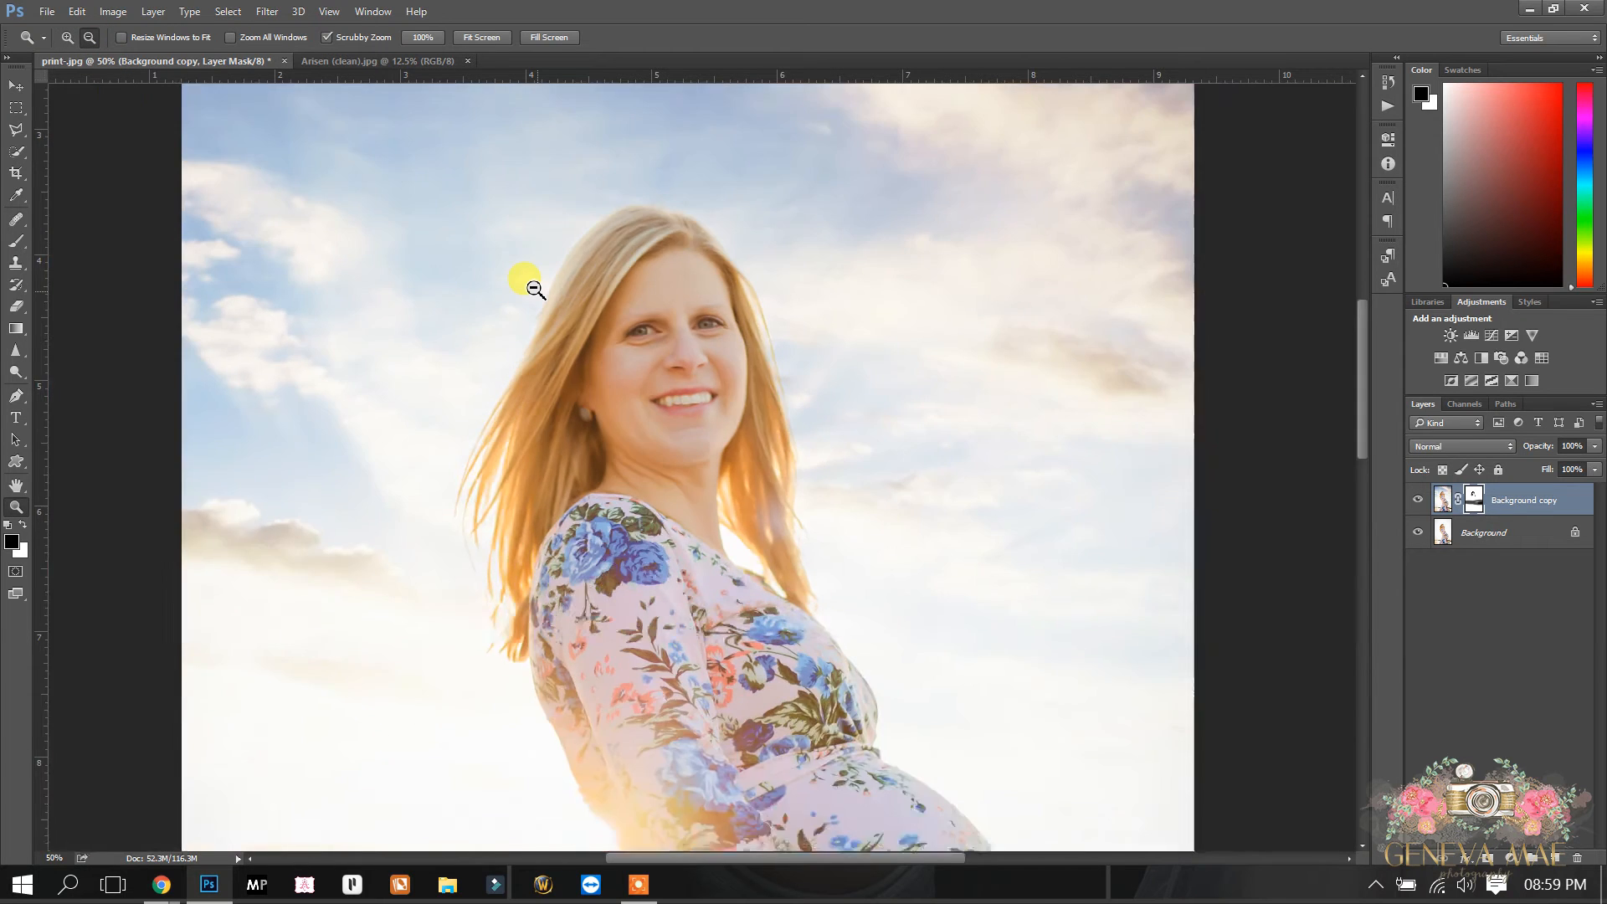
click(532, 286)
click(533, 287)
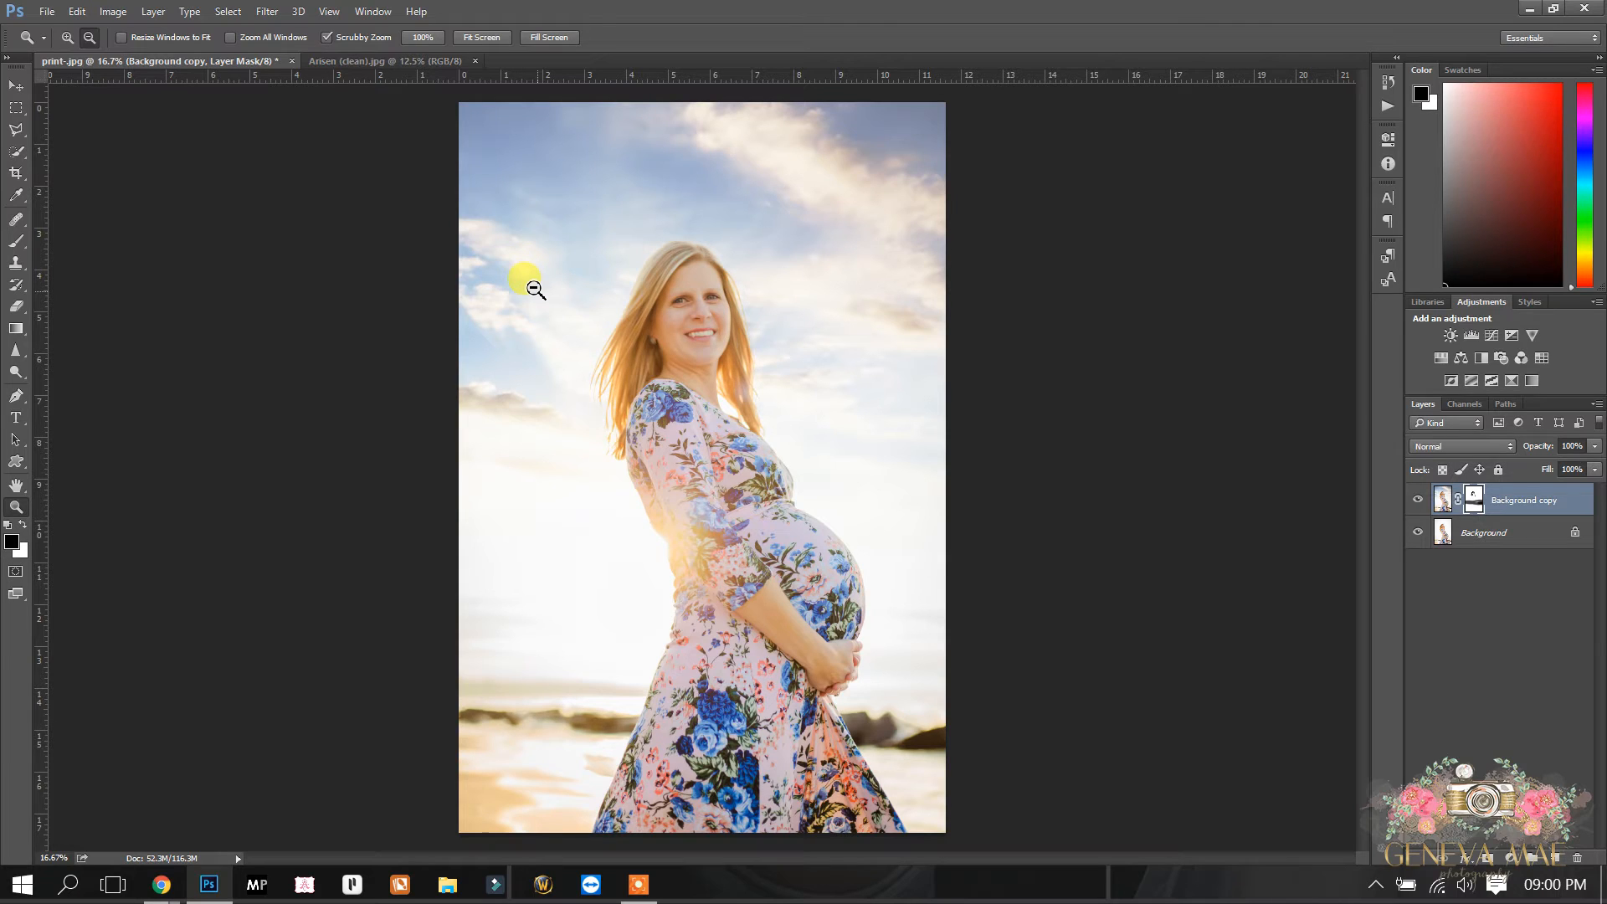
click(1419, 500)
click(1417, 502)
click(1417, 501)
click(1417, 501)
- Lower the Background copy layer's opacity to 70%
click(1442, 499)
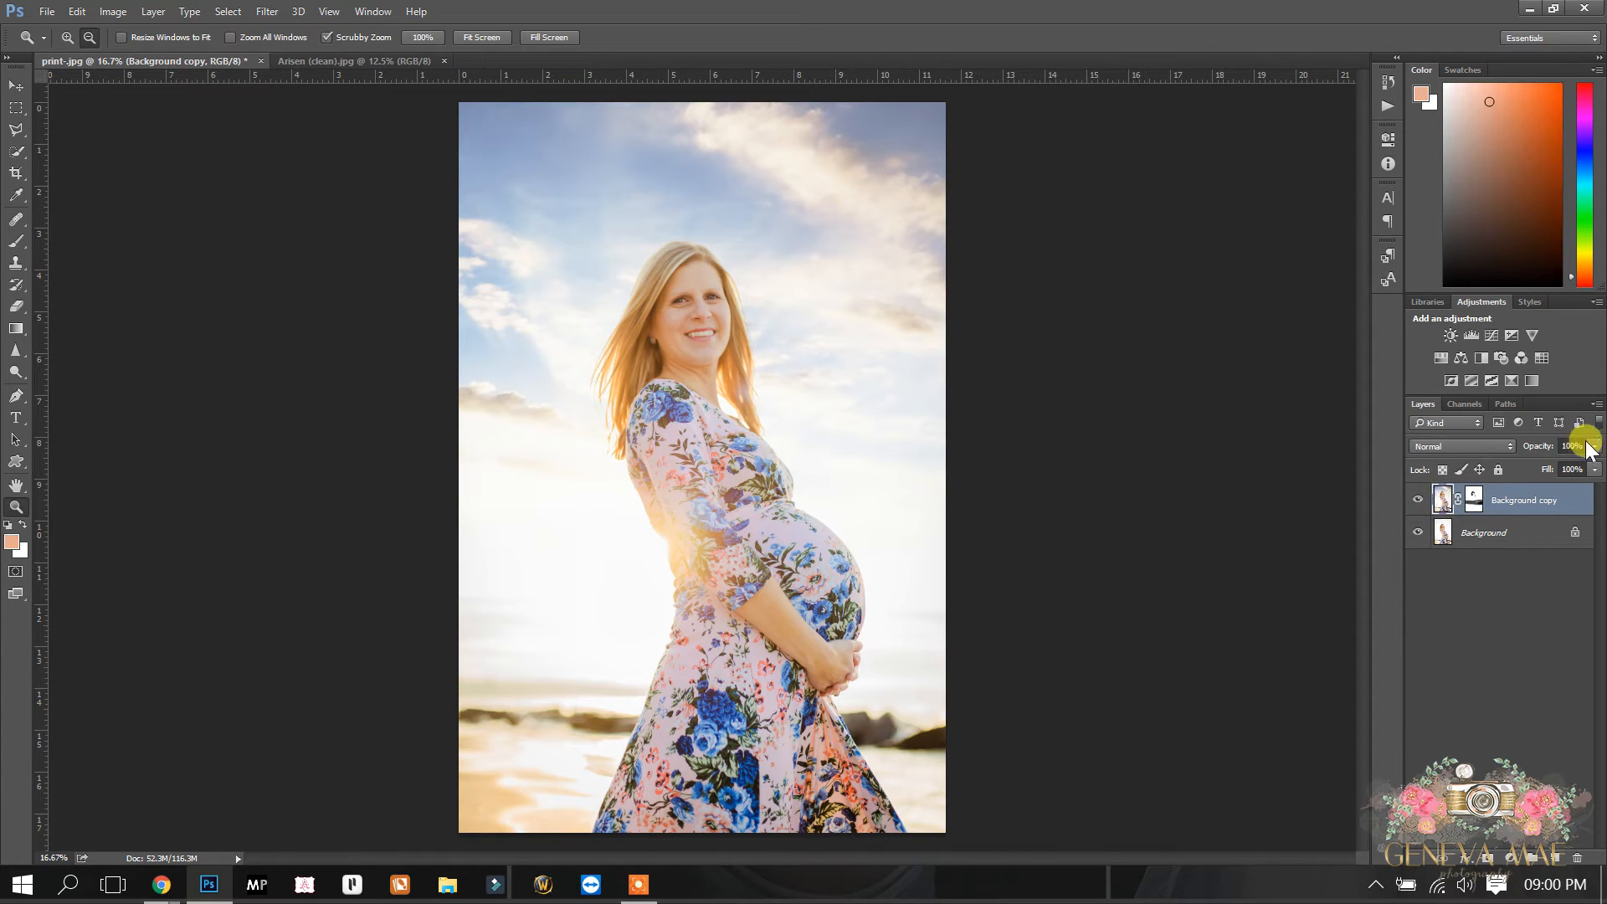
click(1595, 445)
drag(1588, 468, 1576, 471)
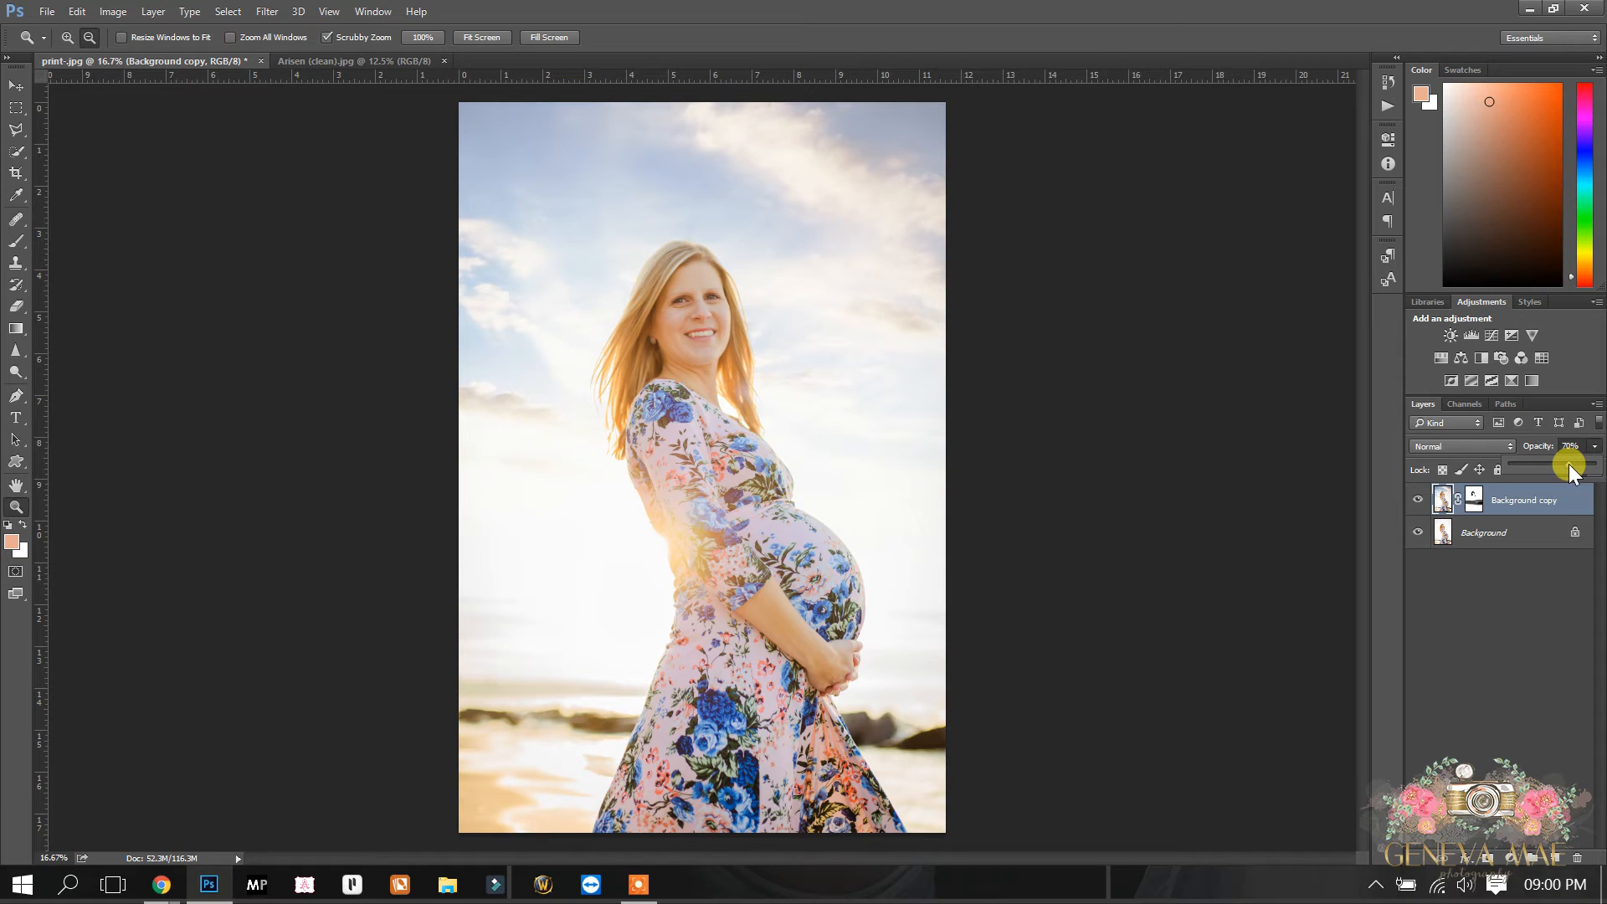
- Toggle the Background copy layer on and off to compare the softened sky with the original photo
click(1418, 500)
click(1418, 500)
click(1418, 500)
click(1419, 500)
click(1418, 500)
click(1418, 500)
click(1418, 500)
click(1418, 500)
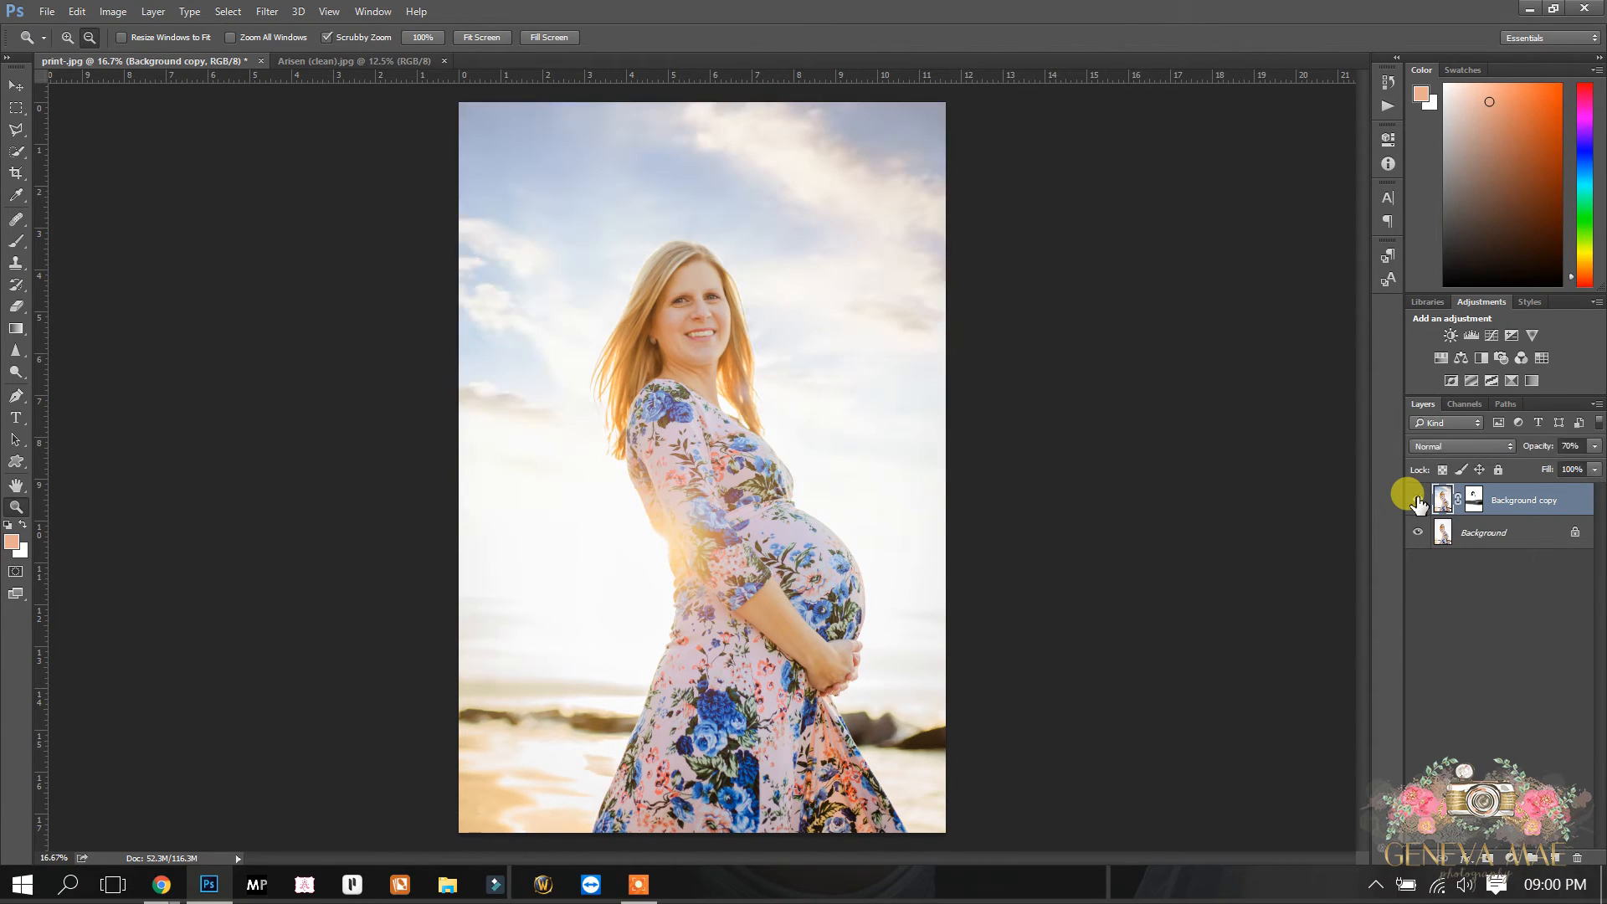
click(1418, 500)
click(1418, 500)
click(1418, 500)
click(1418, 499)
click(1418, 499)
click(1418, 500)
click(1417, 501)
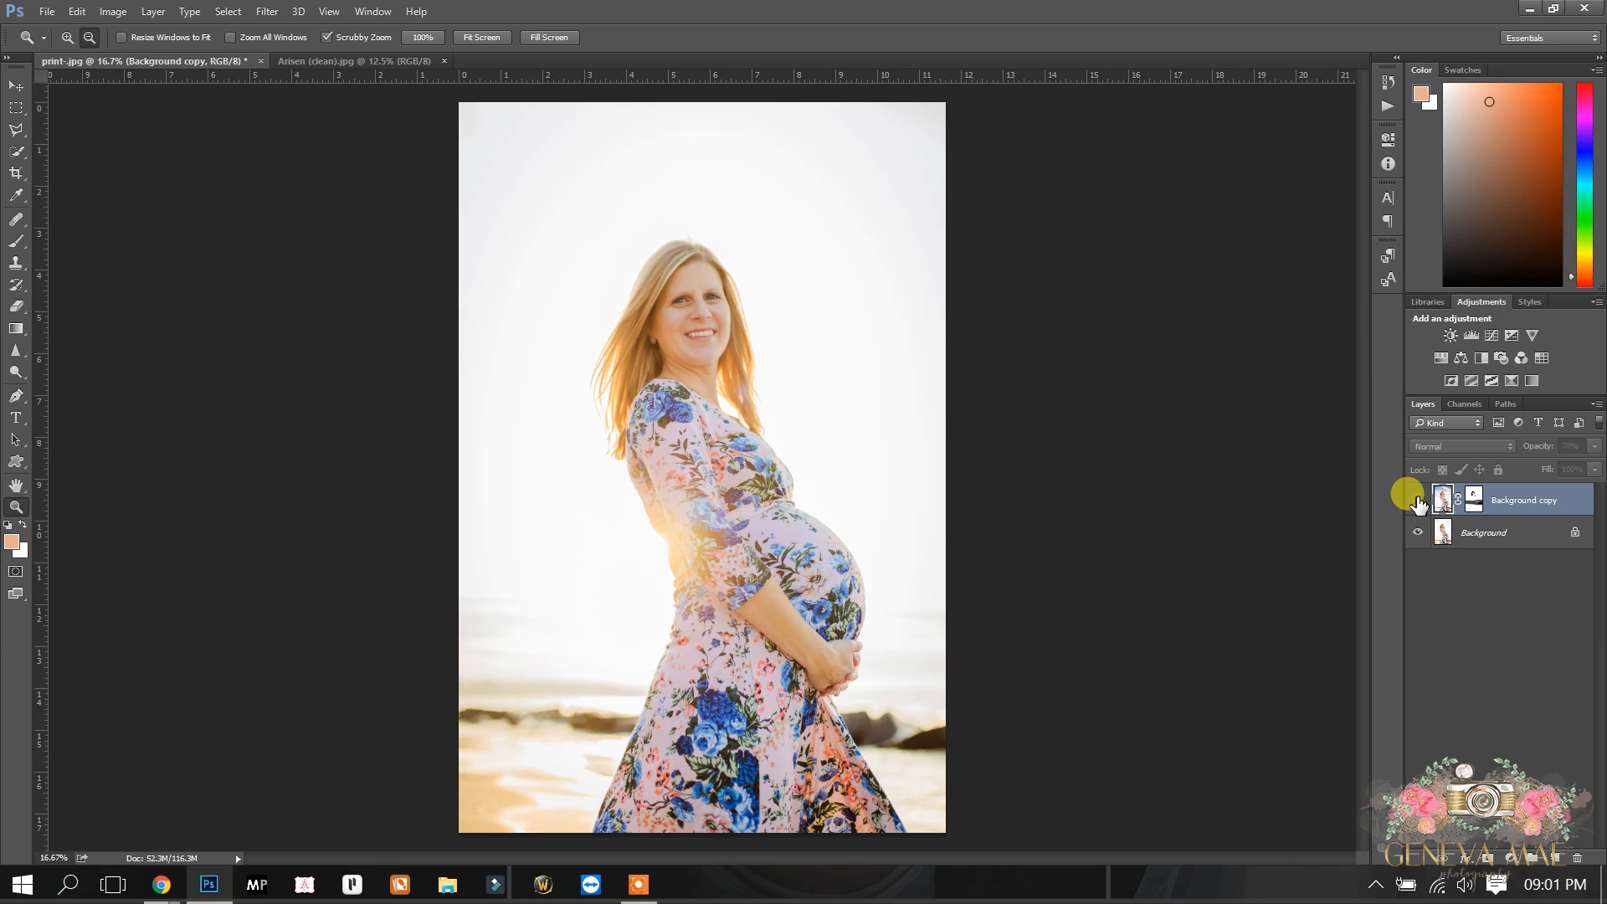
click(1417, 501)
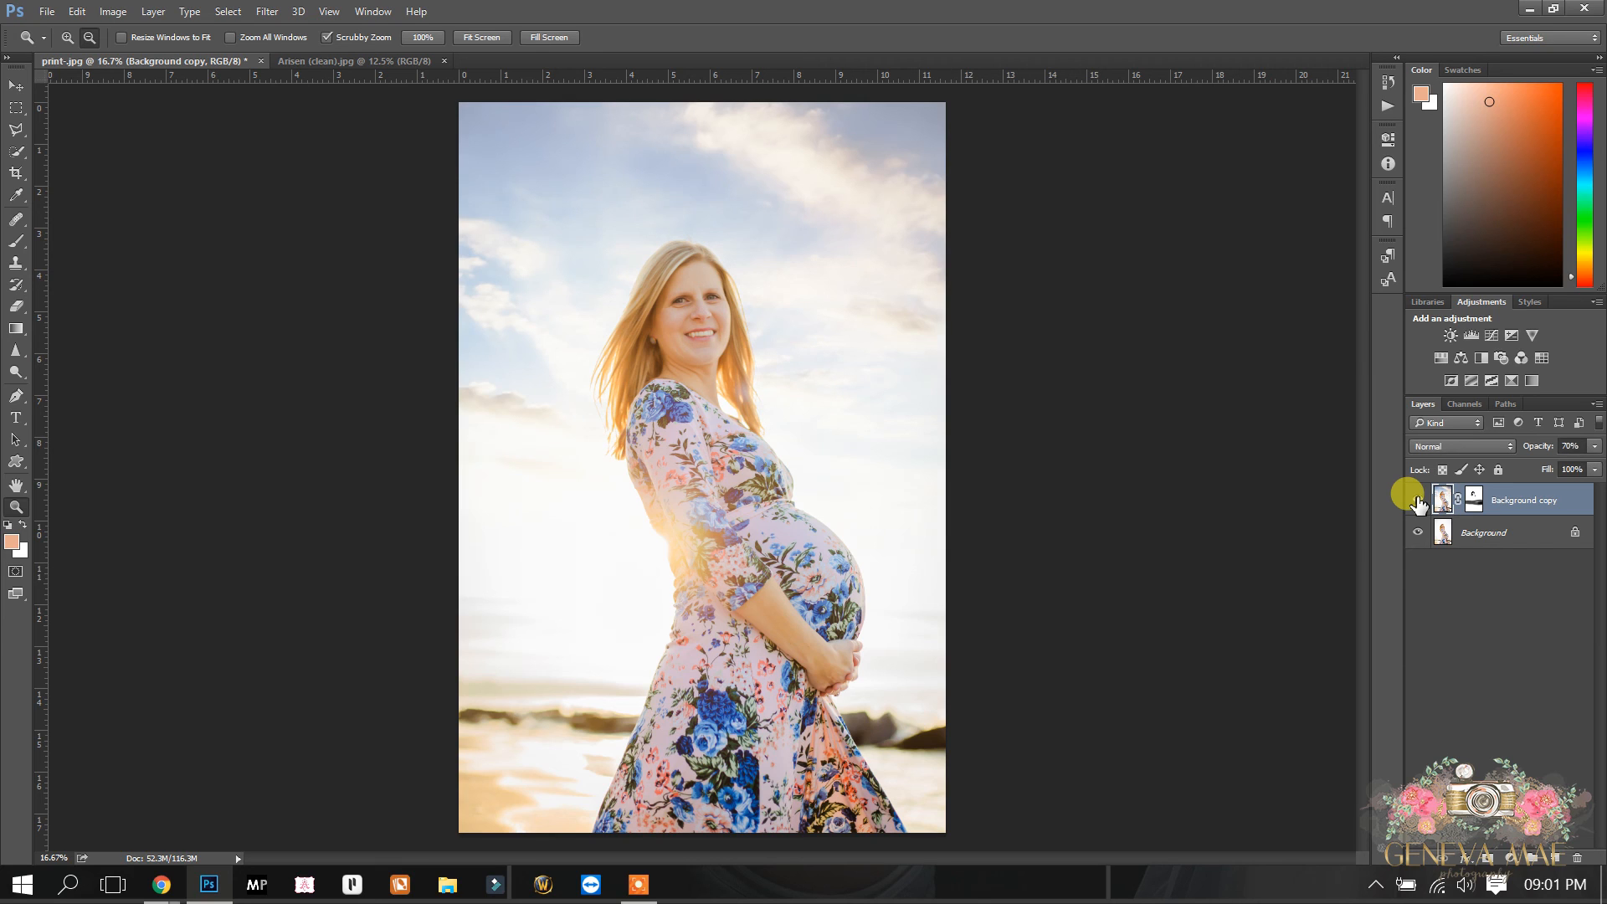